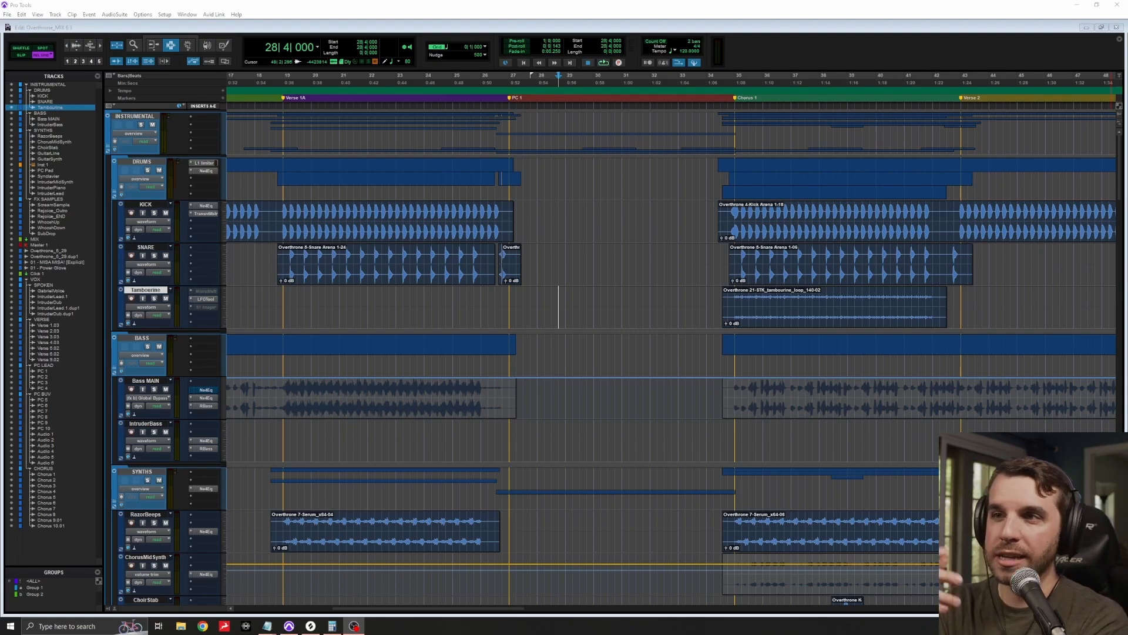
Step: Look over the full song arrangement, from the drum and bass tracks down to the synth tracks and back
{"action": "left_click", "coordinate": [431, 294]}
{"action": "key", "text": "r"}
{"action": "key", "text": "r"}
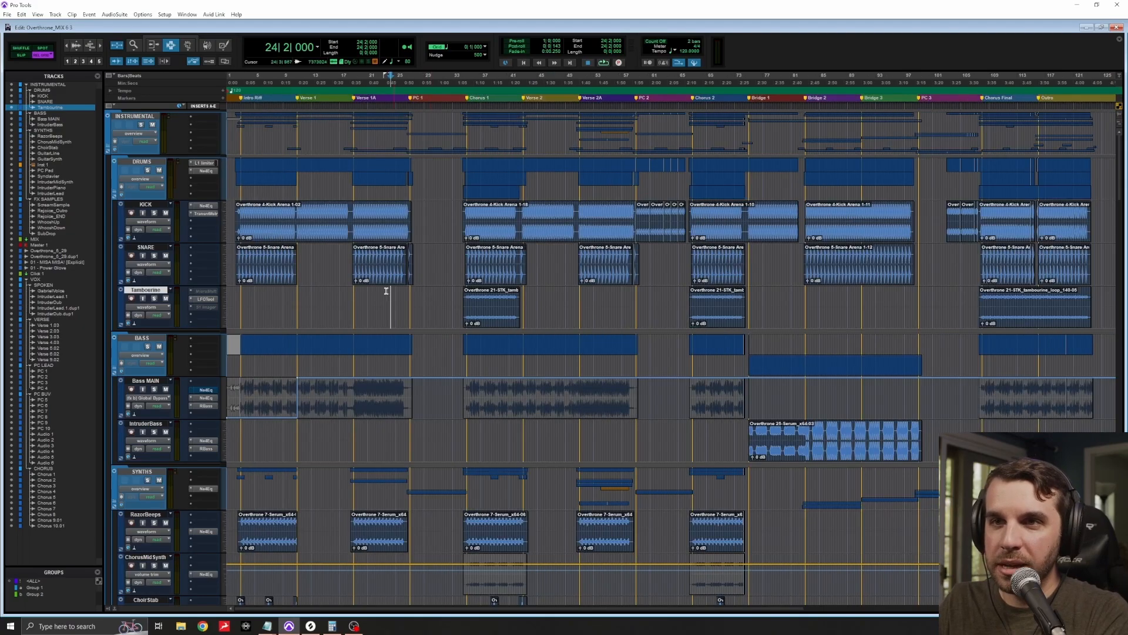
{"action": "scroll", "coordinate": [382, 292], "scroll_direction": "down", "scroll_amount": 7}
{"action": "left_click_drag", "start_coordinate": [595, 435], "coordinate": [648, 440]}
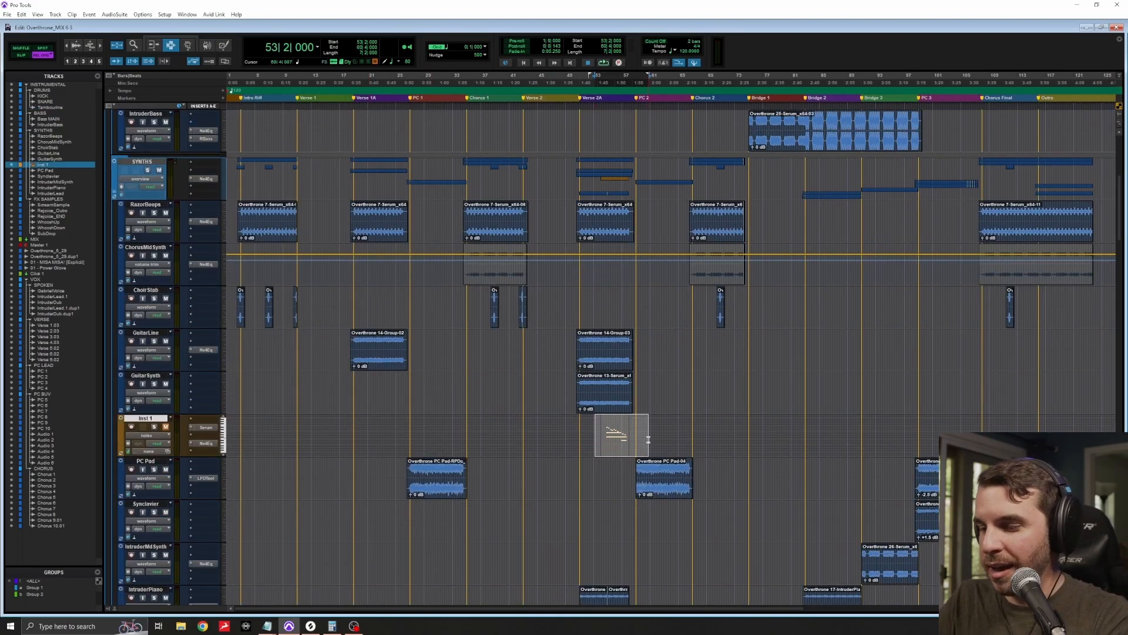
{"action": "left_click", "coordinate": [501, 347]}
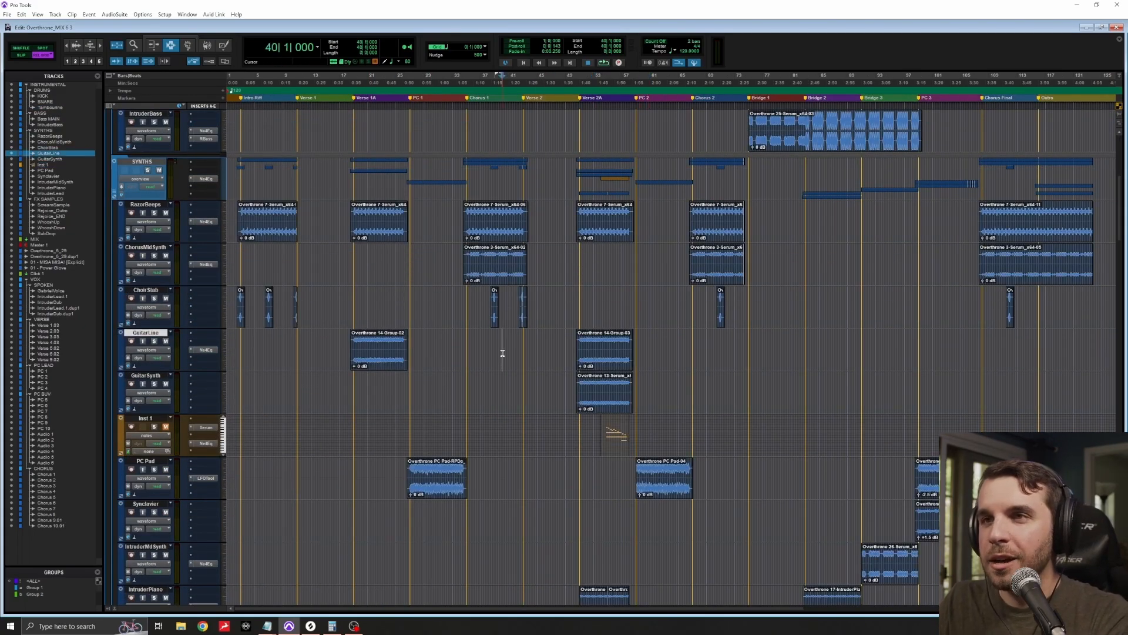
{"action": "scroll", "coordinate": [502, 349], "scroll_direction": "up", "scroll_amount": 7}
{"action": "left_click", "coordinate": [811, 442]}
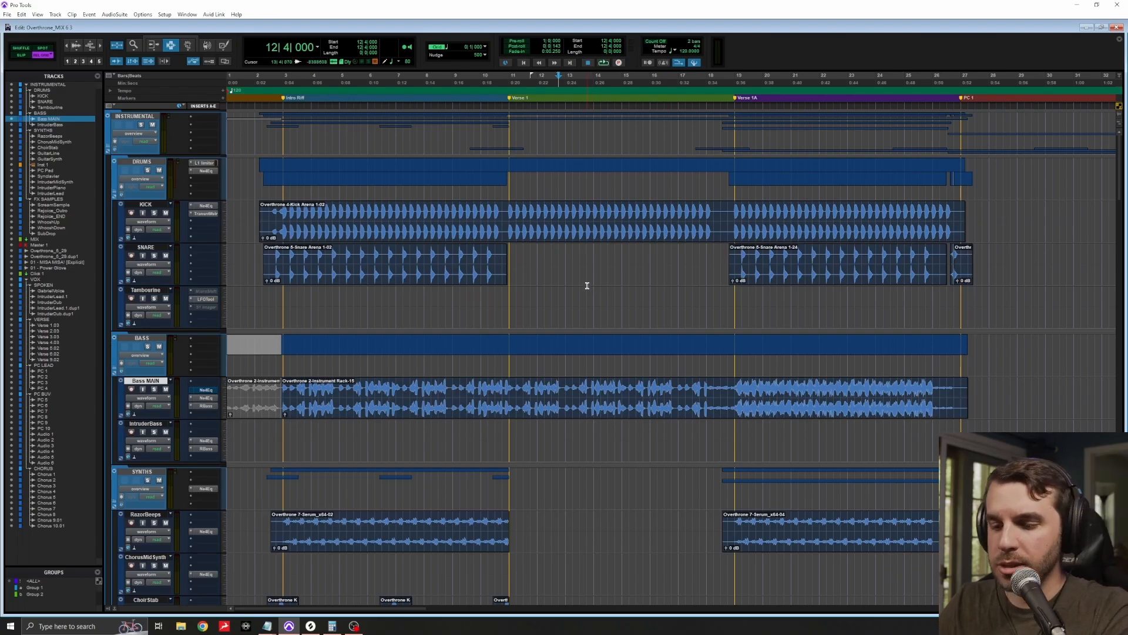
Step: Survey the whole session at a reduced track height, from the instrumental tracks down to the vocal tracks
{"action": "key", "text": "ctrl+["}
{"action": "key", "text": "ctrl+["}
{"action": "key", "text": "ctrl+["}
{"action": "scroll", "coordinate": [369, 241], "scroll_direction": "down", "scroll_amount": 15}
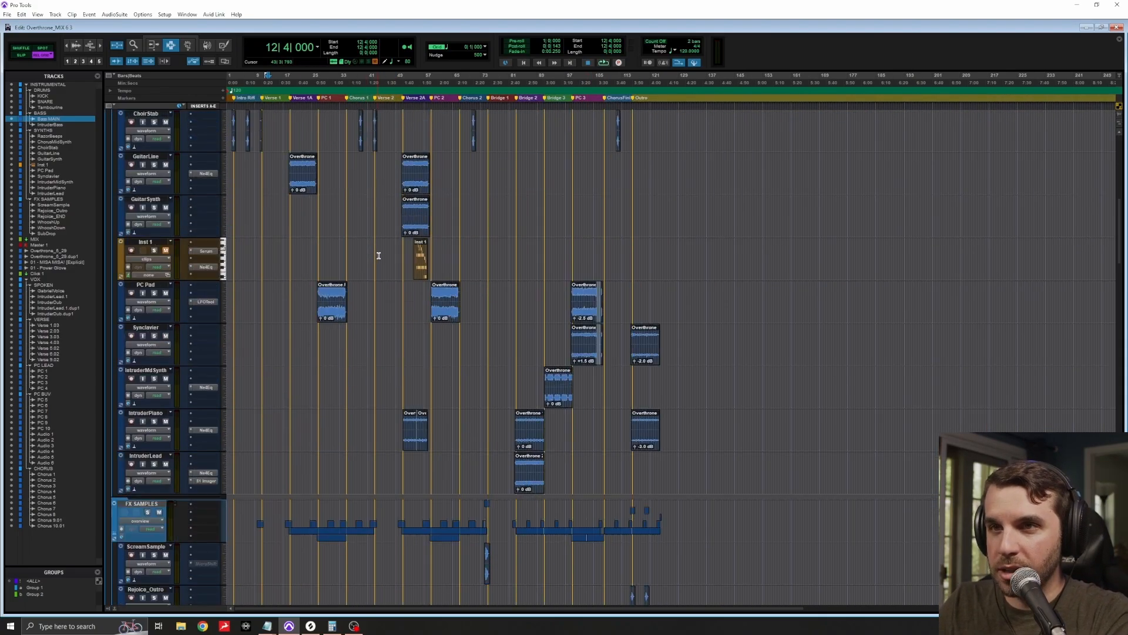
{"action": "scroll", "coordinate": [231, 235], "scroll_direction": "up", "scroll_amount": 10}
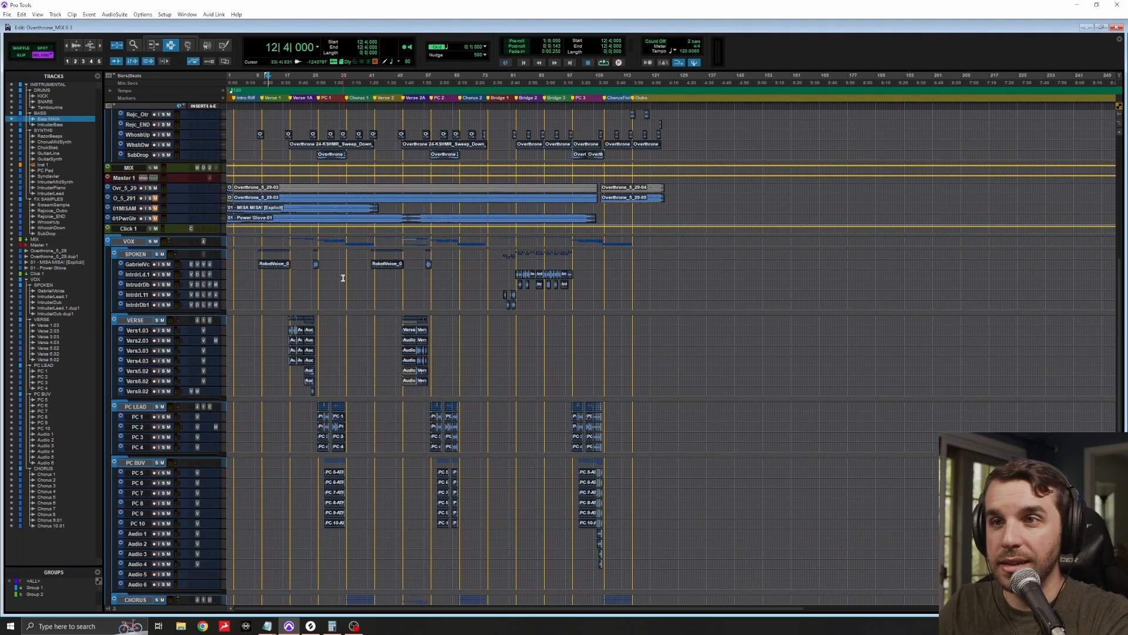
{"action": "scroll", "coordinate": [352, 285], "scroll_direction": "up", "scroll_amount": 2}
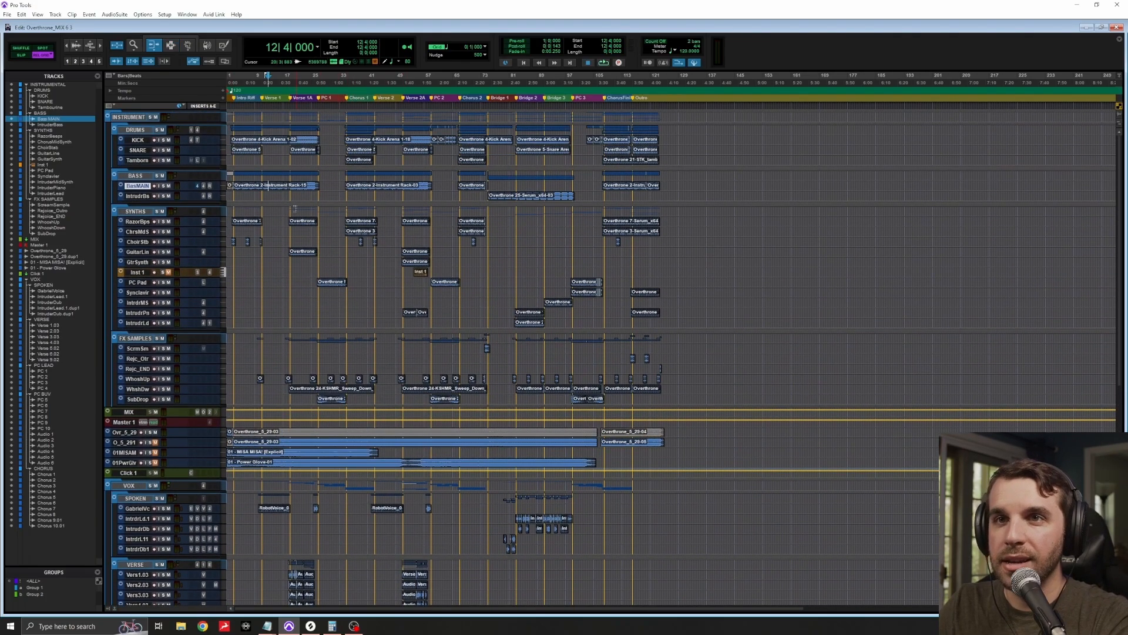
Step: Consolidate the clips on the Bass MAIN, RazorBeeps and WhooshUp tracks into one continuous clip per track
{"action": "triple_click", "coordinate": [300, 185]}
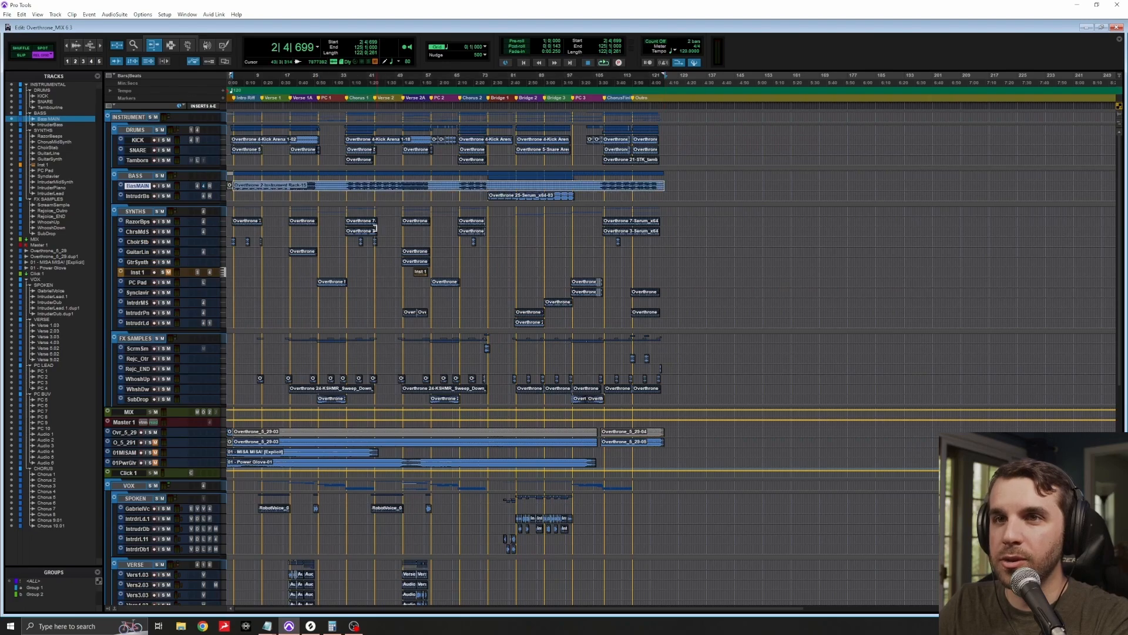
{"action": "double_click", "coordinate": [248, 221]}
{"action": "left_click", "coordinate": [665, 222], "text": "shift"}
{"action": "key", "text": "alt+shift+3"}
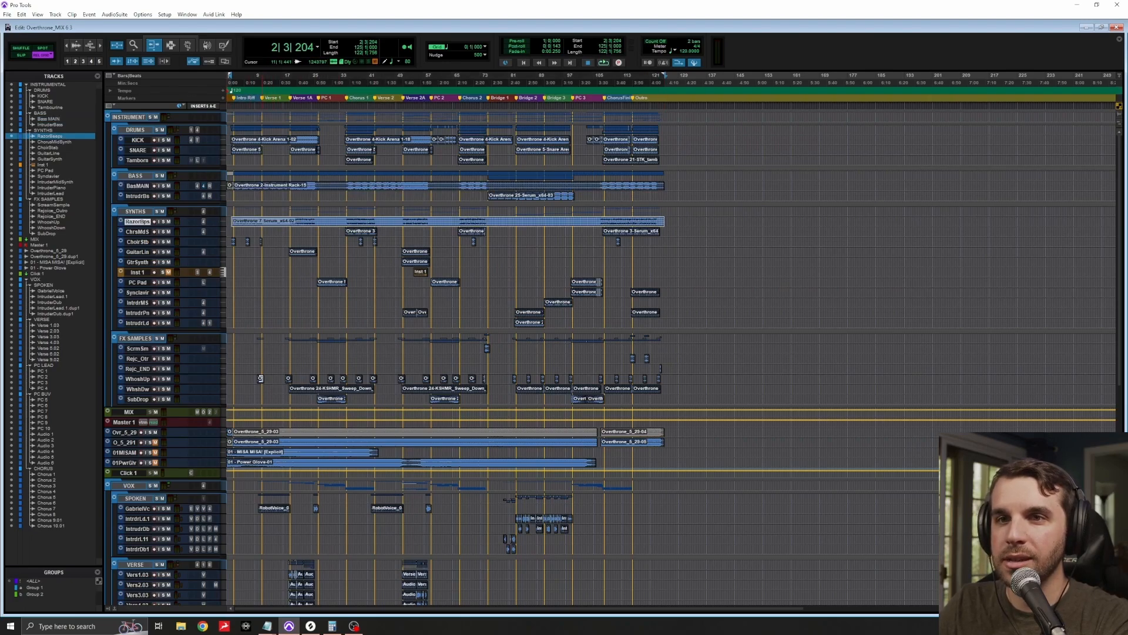
{"action": "double_click", "coordinate": [260, 378]}
{"action": "left_click", "coordinate": [664, 379], "text": "shift"}
{"action": "key", "text": "alt+shift+3"}
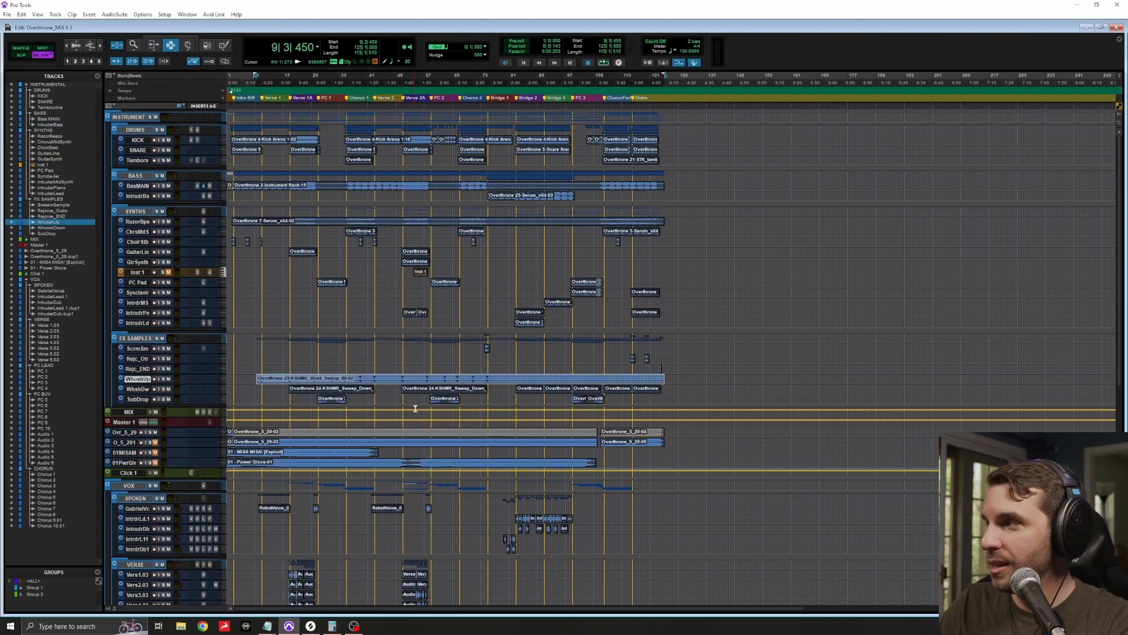
Step: Undo the clip consolidations on the WhooshUp, RazorBeeps and Bass MAIN tracks
{"action": "key", "text": "ctrl+z"}
{"action": "key", "text": "ctrl+z"}
{"action": "key", "text": "ctrl+z"}
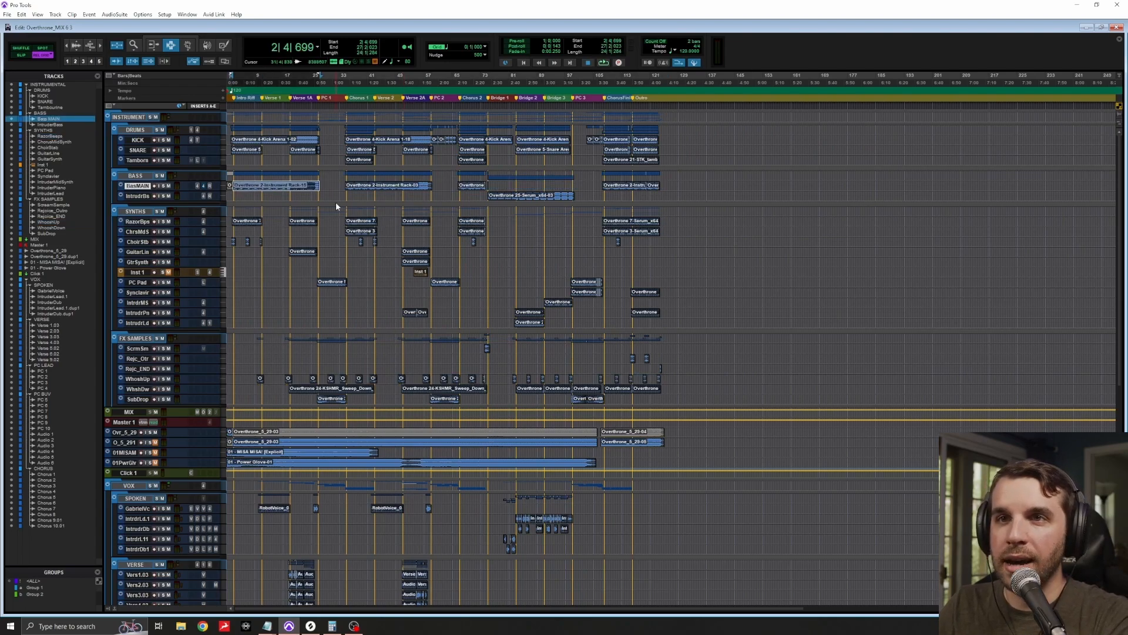
{"action": "key", "text": "t"}
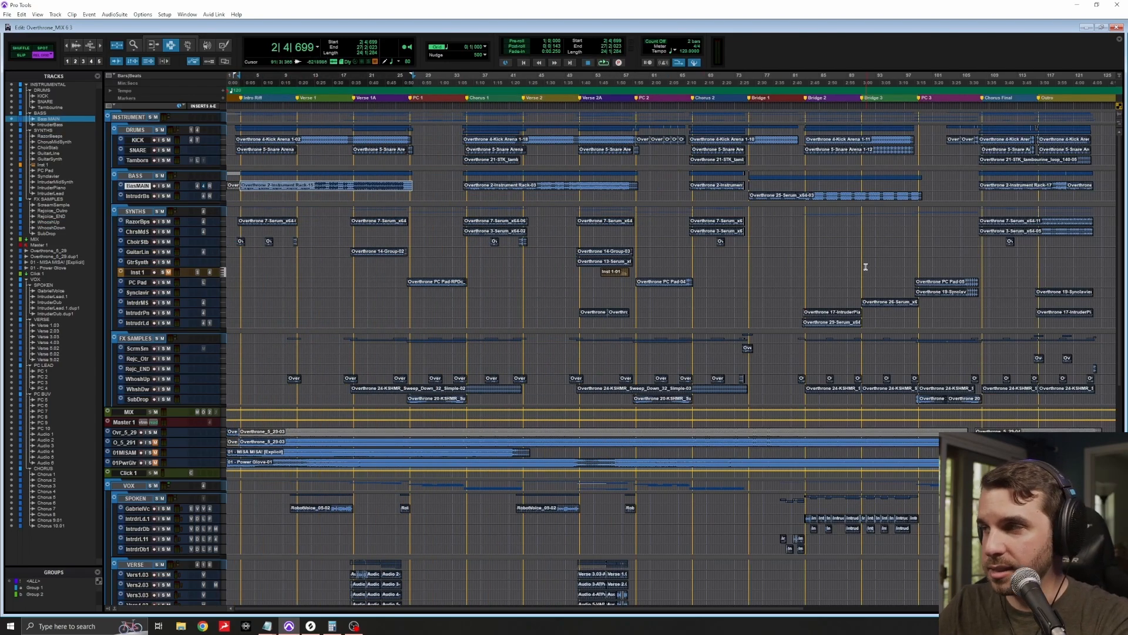
{"action": "left_click", "coordinate": [600, 227]}
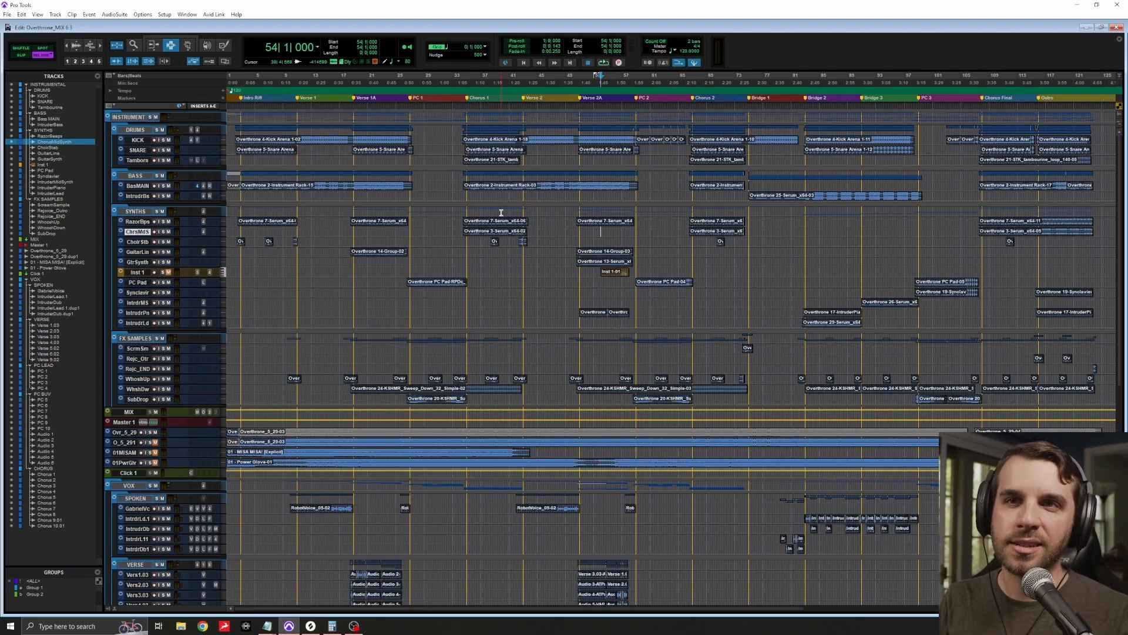
{"action": "left_click", "coordinate": [395, 316]}
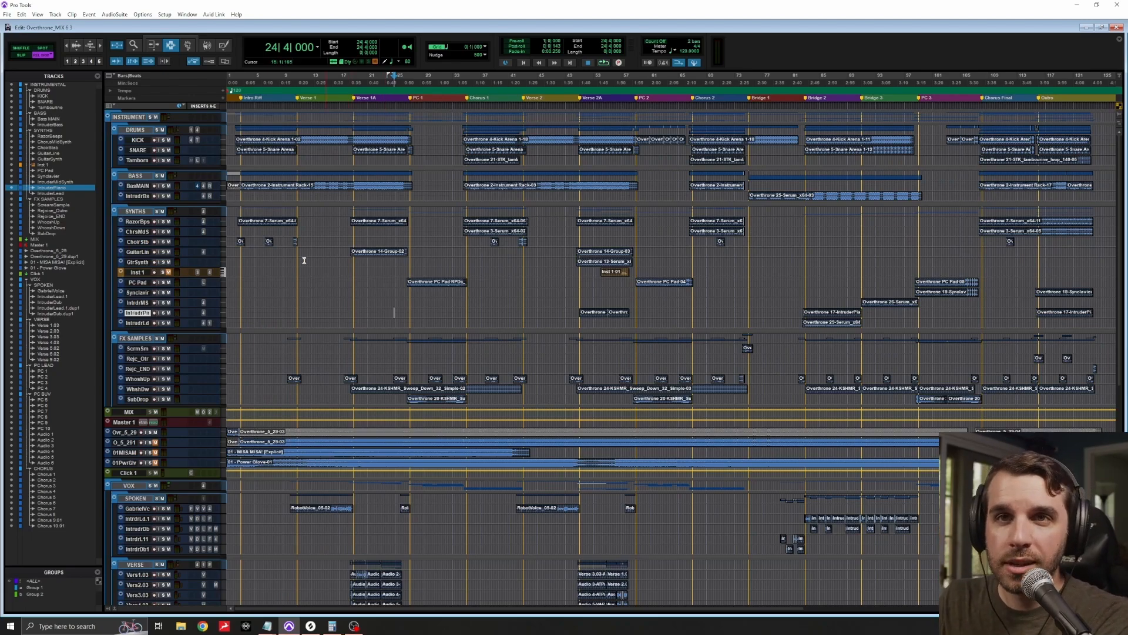
Step: Restore the taller track height and collapse the INSTRUMENTAL and VOX folder tracks
{"action": "left_click", "coordinate": [143, 131]}
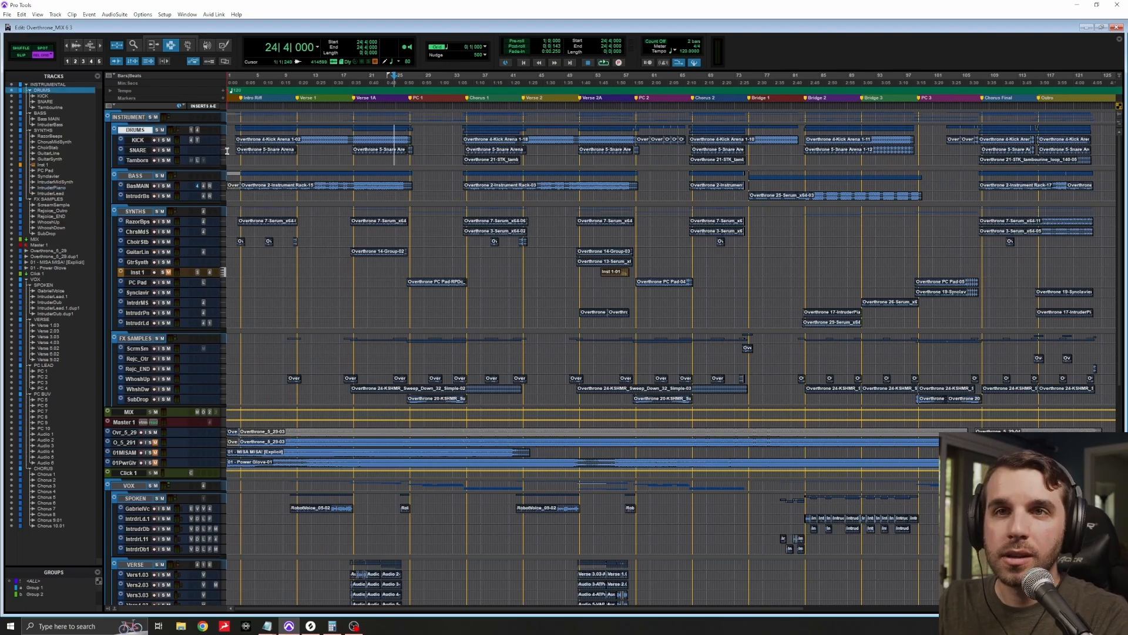
{"action": "left_click", "coordinate": [224, 149]}
{"action": "left_click", "coordinate": [249, 180]}
{"action": "left_click", "coordinate": [147, 117]}
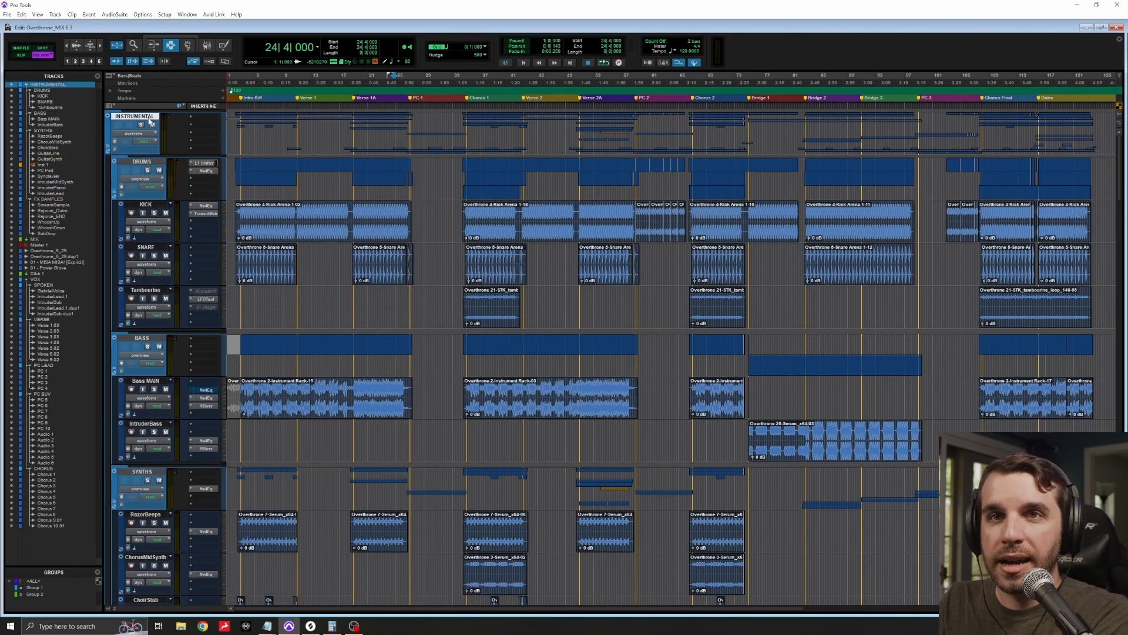
{"action": "key", "text": "shift+f"}
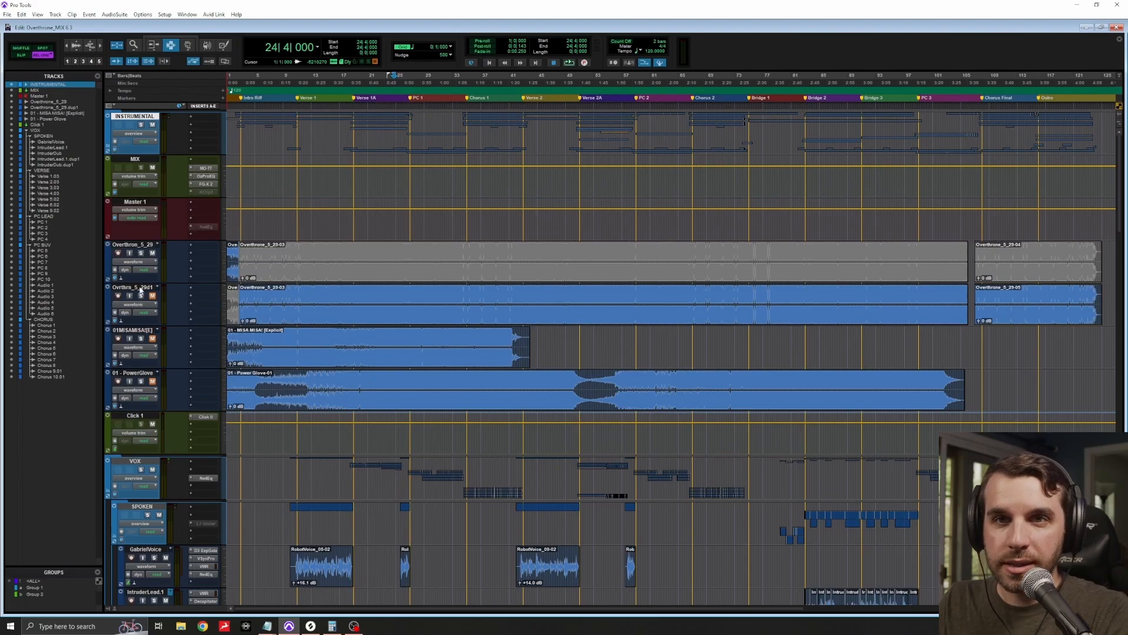
{"action": "key", "text": "ctrl+a"}
{"action": "left_click", "coordinate": [142, 462], "text": "alt"}
{"action": "key", "text": "shift+f"}
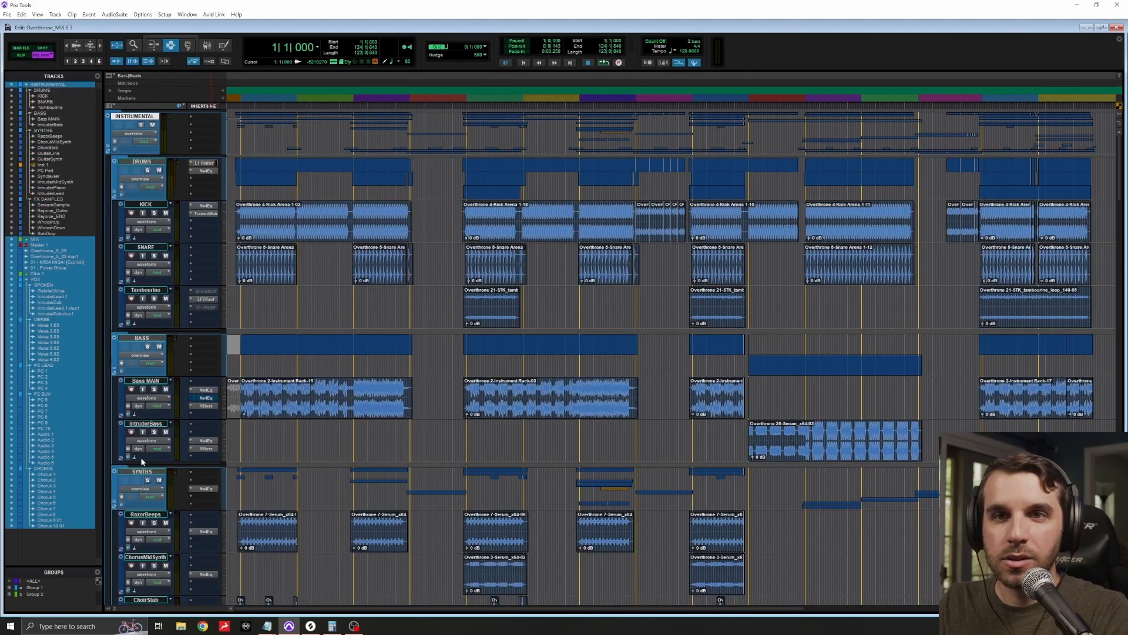
{"action": "key", "text": "shift+f"}
{"action": "left_click", "coordinate": [131, 462], "text": "alt"}
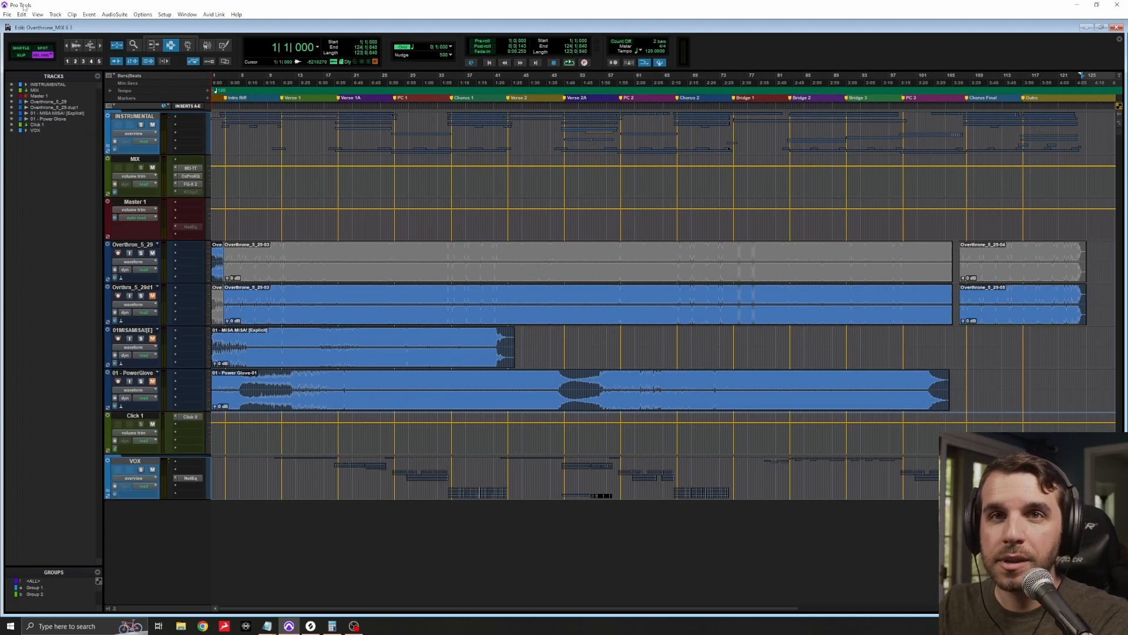
Step: Hide the duplicate Overthrone_5_29 track and the MISA MISA! and Power Glove reference tracks
{"action": "left_click", "coordinate": [11, 107]}
{"action": "left_click", "coordinate": [11, 109]}
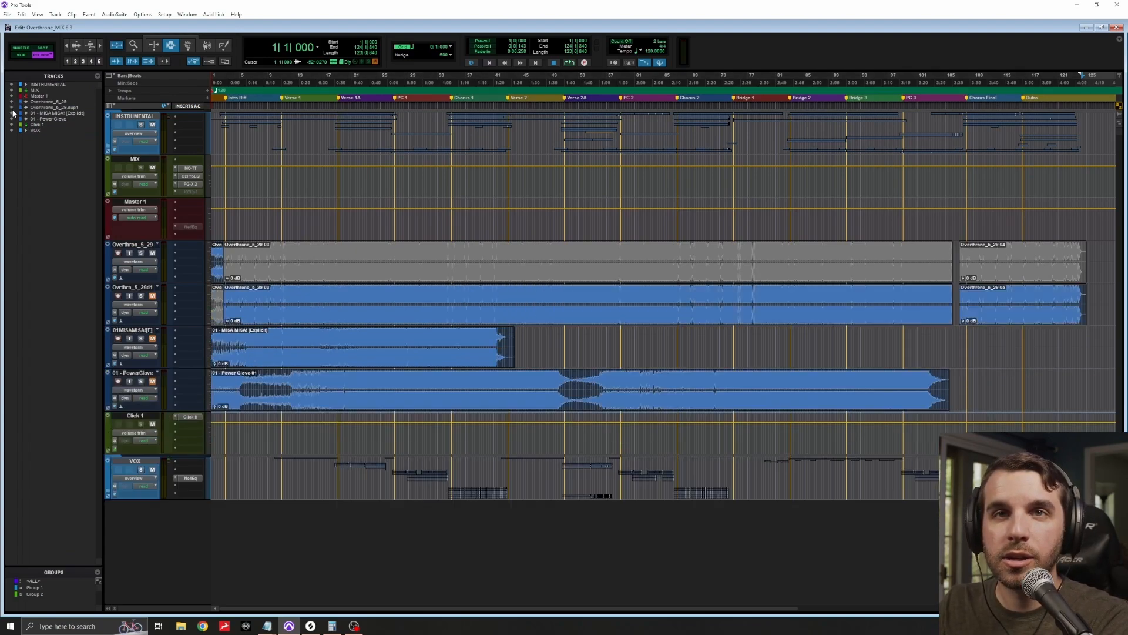
{"action": "left_click", "coordinate": [11, 108]}
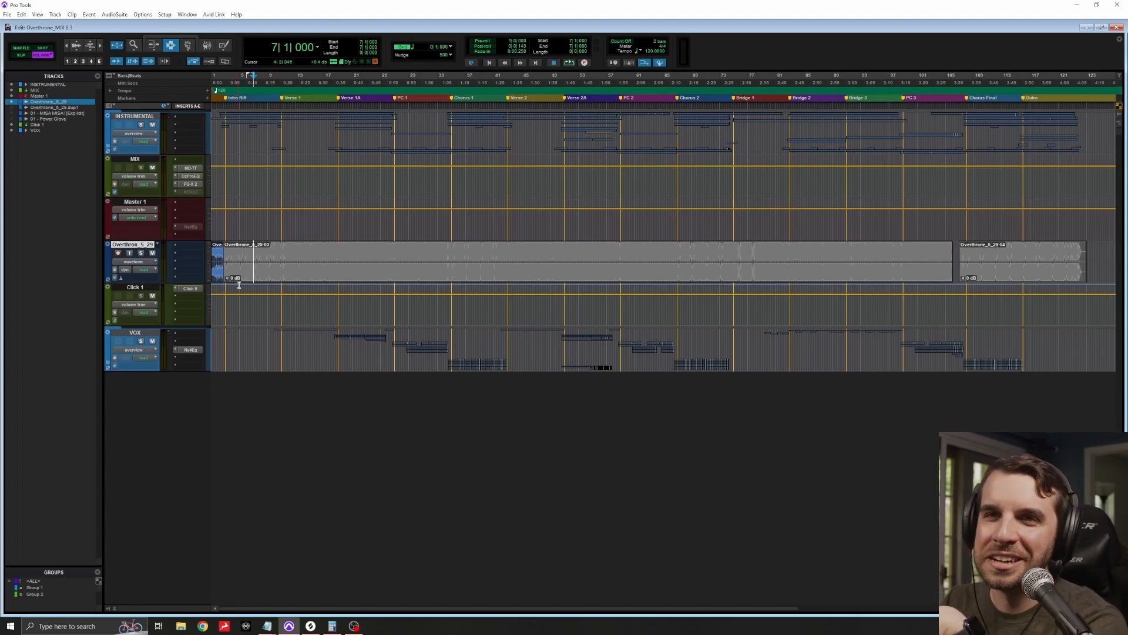
Step: Delete the two muted clips on the Overthrone_5_29 track, keeping only the short clip at the song start
{"action": "key", "text": "comma"}
{"action": "key", "text": "comma"}
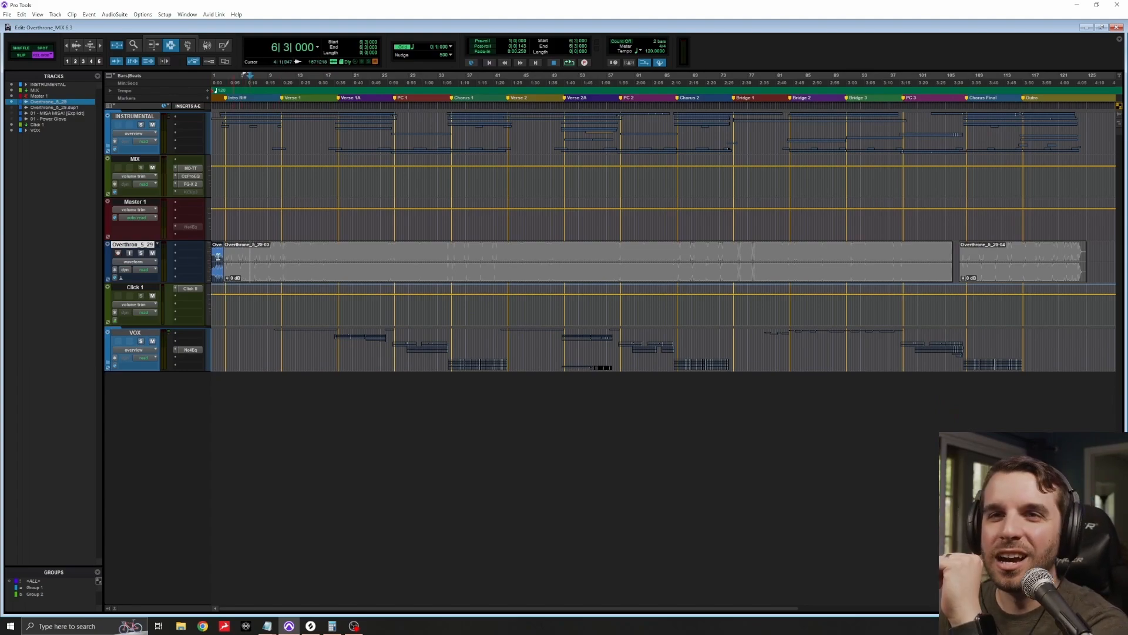
{"action": "double_click", "coordinate": [635, 265]}
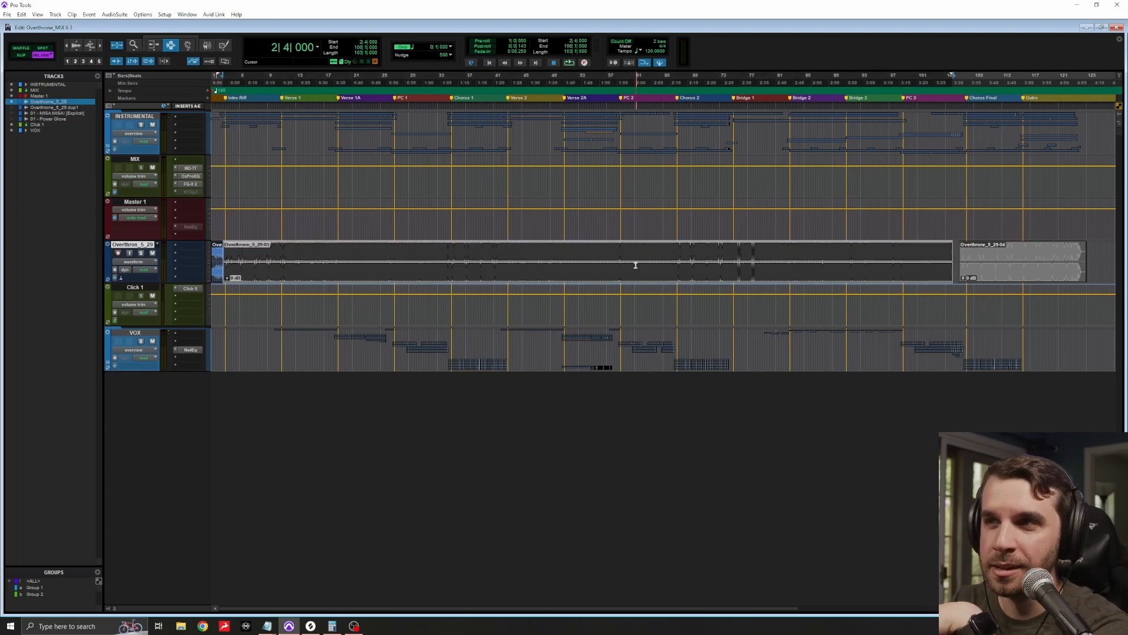
{"action": "left_click_drag", "start_coordinate": [253, 266], "coordinate": [251, 266]}
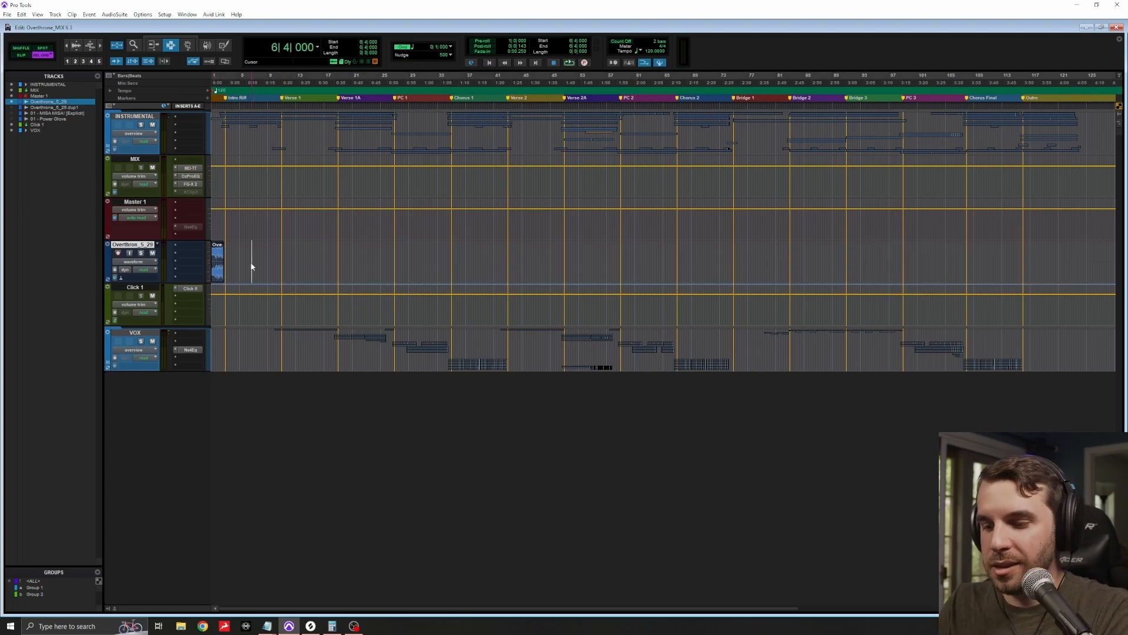
Step: Play back the short Overthrone_5_29 clip from the session start
{"action": "key", "text": "t"}
{"action": "key", "text": "t"}
{"action": "key", "text": "t"}
{"action": "key", "text": "t"}
{"action": "left_click", "coordinate": [258, 266]}
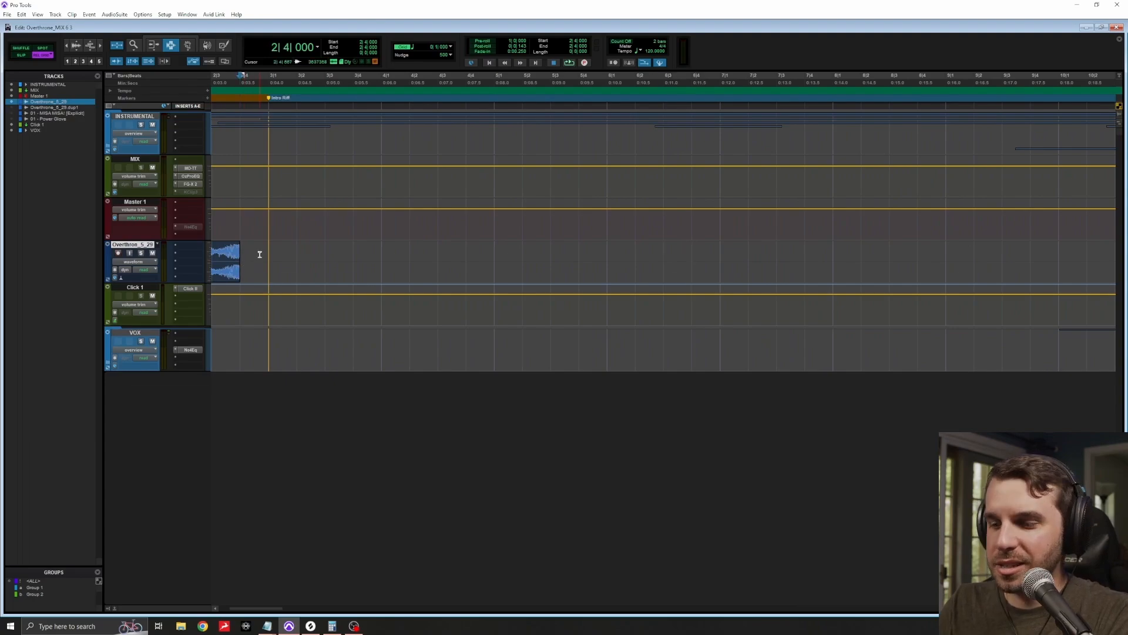
{"action": "key", "text": "Return"}
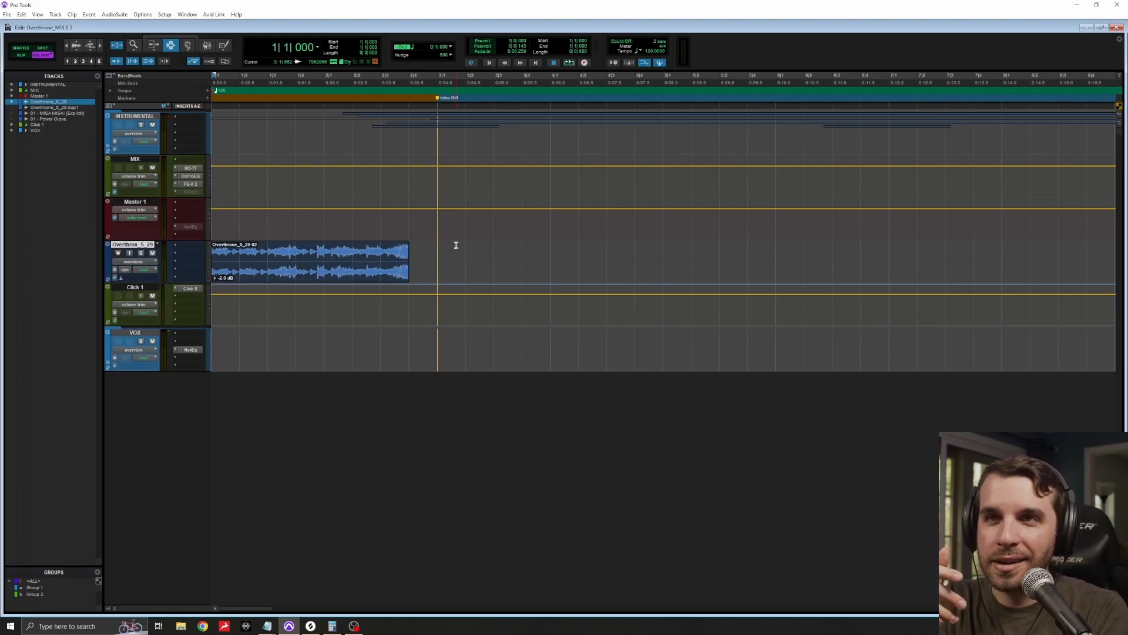
{"action": "key", "text": "space"}
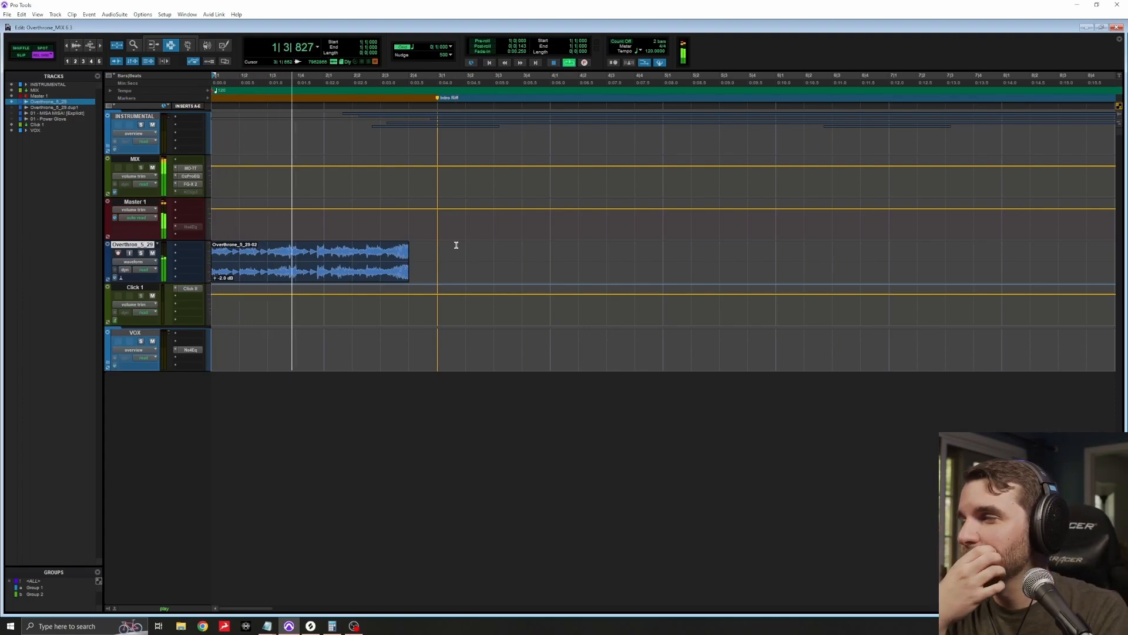
{"action": "key", "text": "space"}
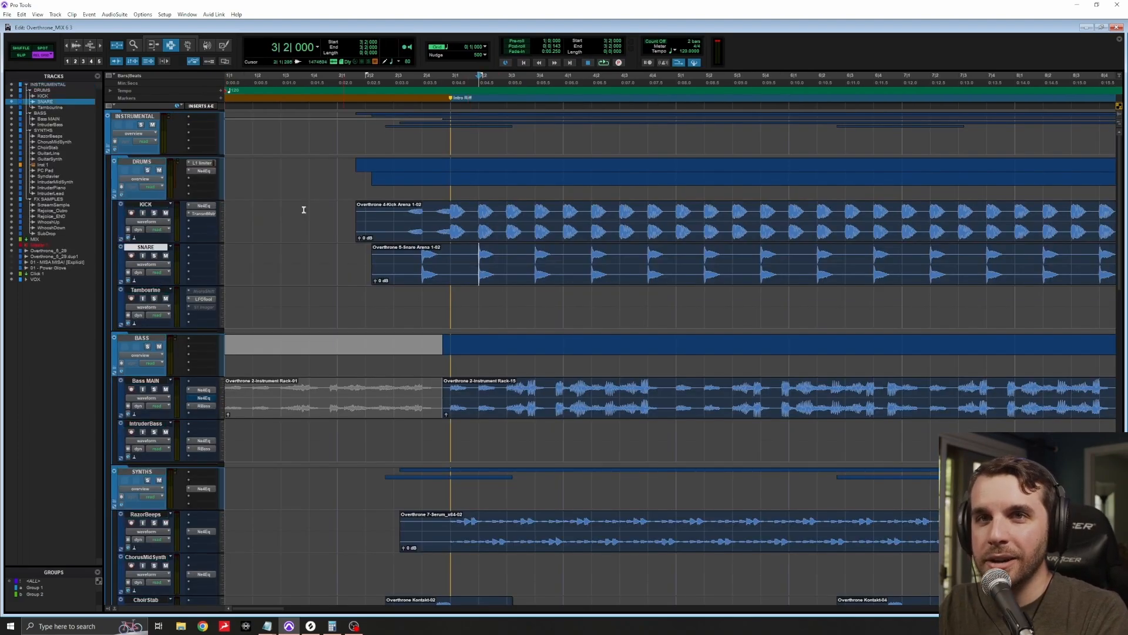
Step: Collapse the DRUMS, BASS, SYNTHS and FX SAMPLES folder tracks
{"action": "left_click", "coordinate": [148, 163]}
{"action": "key", "text": "shift+f"}
{"action": "left_click", "coordinate": [147, 216]}
{"action": "left_click", "coordinate": [151, 208]}
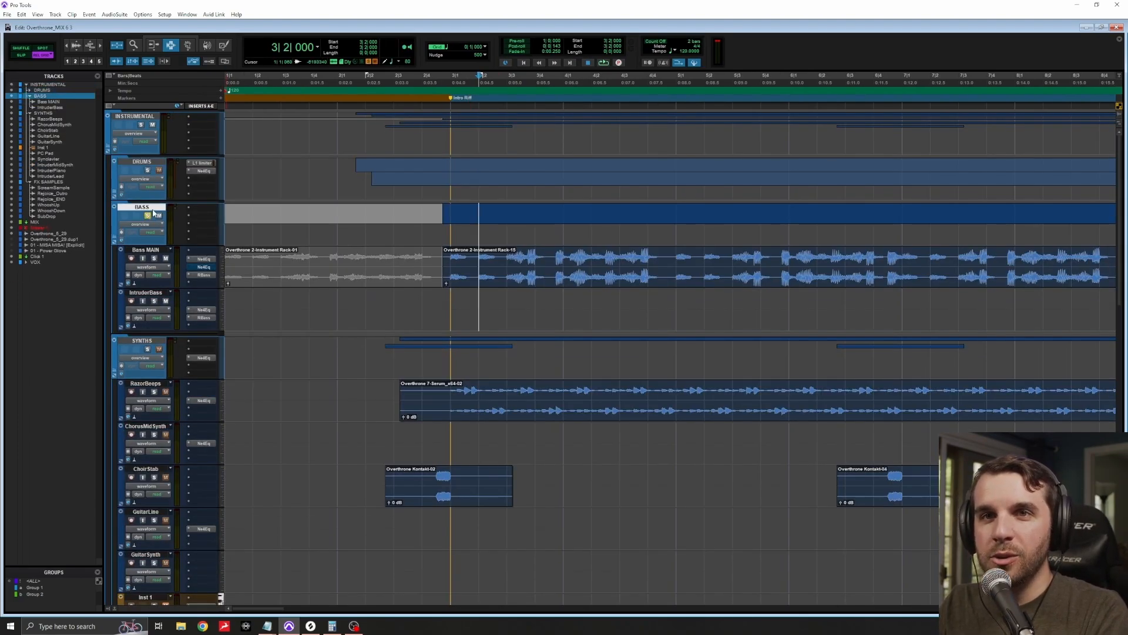
{"action": "key", "text": "shift+f"}
{"action": "left_click", "coordinate": [148, 217]}
{"action": "left_click", "coordinate": [150, 254]}
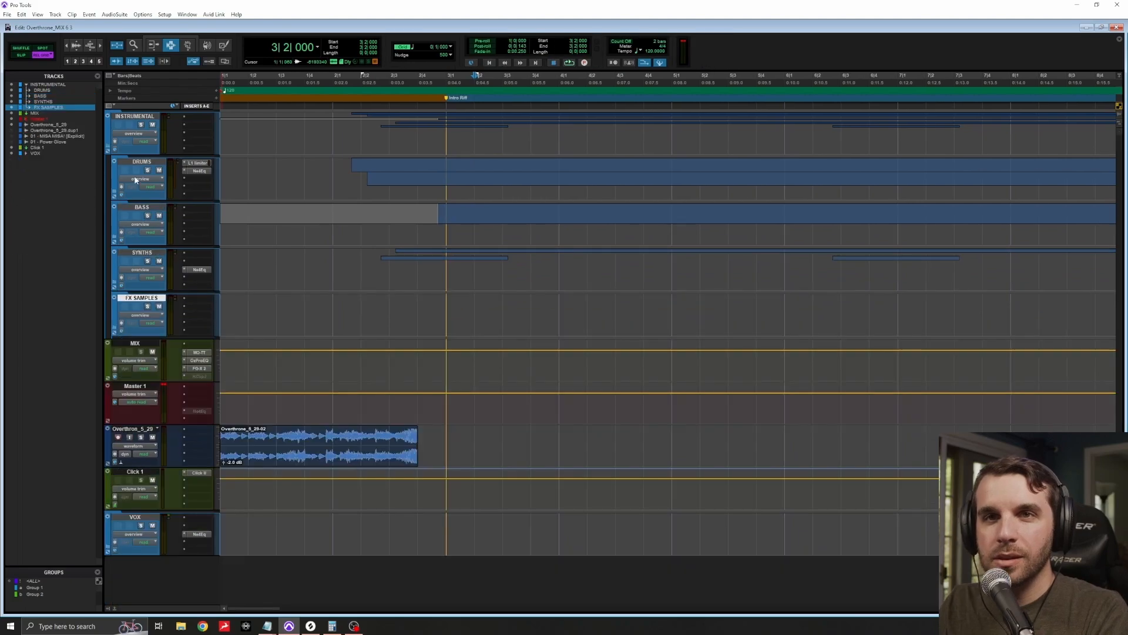
Step: Expand the DRUMS folder to show the kick, snare and tambourine clips across the song sections
{"action": "left_click", "coordinate": [147, 163]}
{"action": "key", "text": "shift+f"}
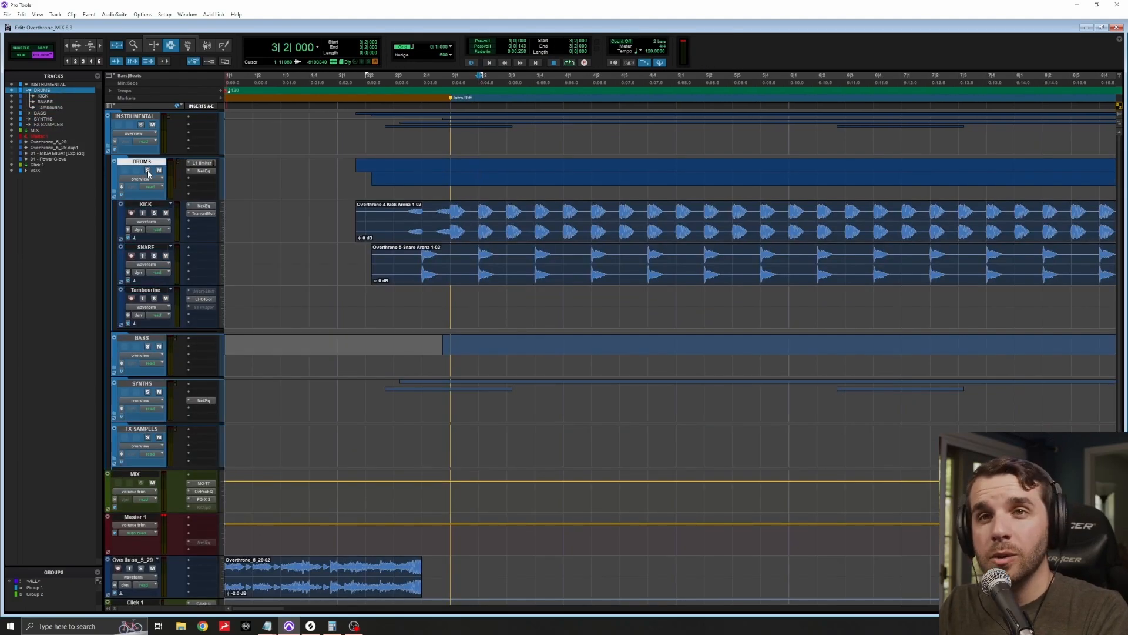
{"action": "left_click", "coordinate": [475, 241]}
{"action": "key", "text": "r"}
{"action": "key", "text": "r"}
{"action": "key", "text": "r"}
{"action": "left_click", "coordinate": [475, 252]}
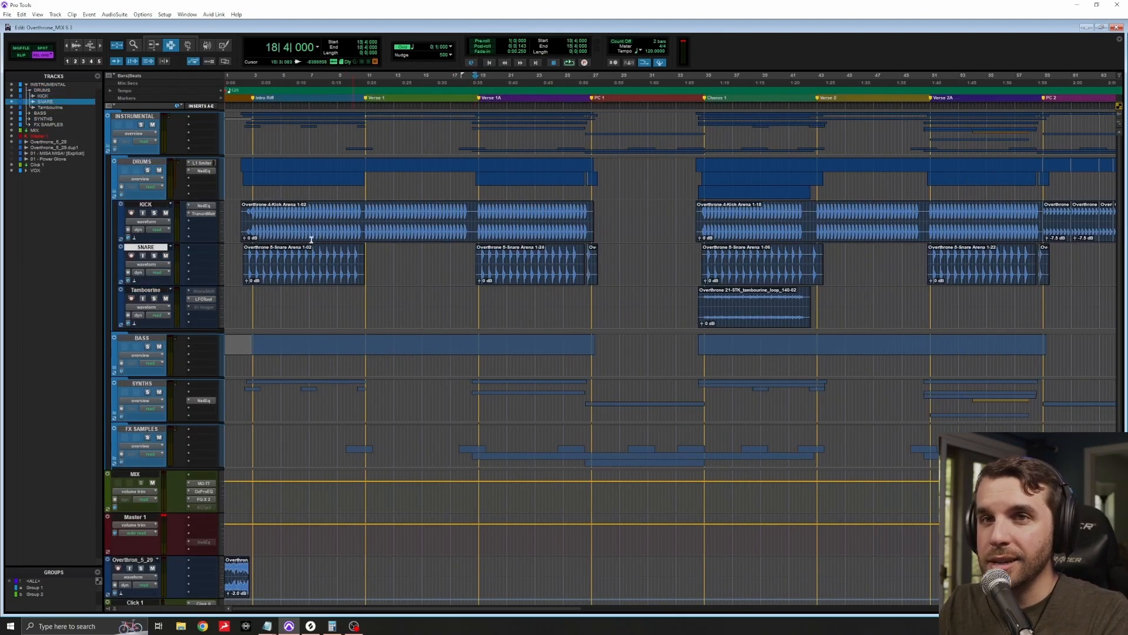
Step: Solo the DRUMS folder and play the kick and snare from the Intro Riff marker
{"action": "left_click", "coordinate": [147, 170]}
{"action": "left_click", "coordinate": [254, 229]}
{"action": "key", "text": "space"}
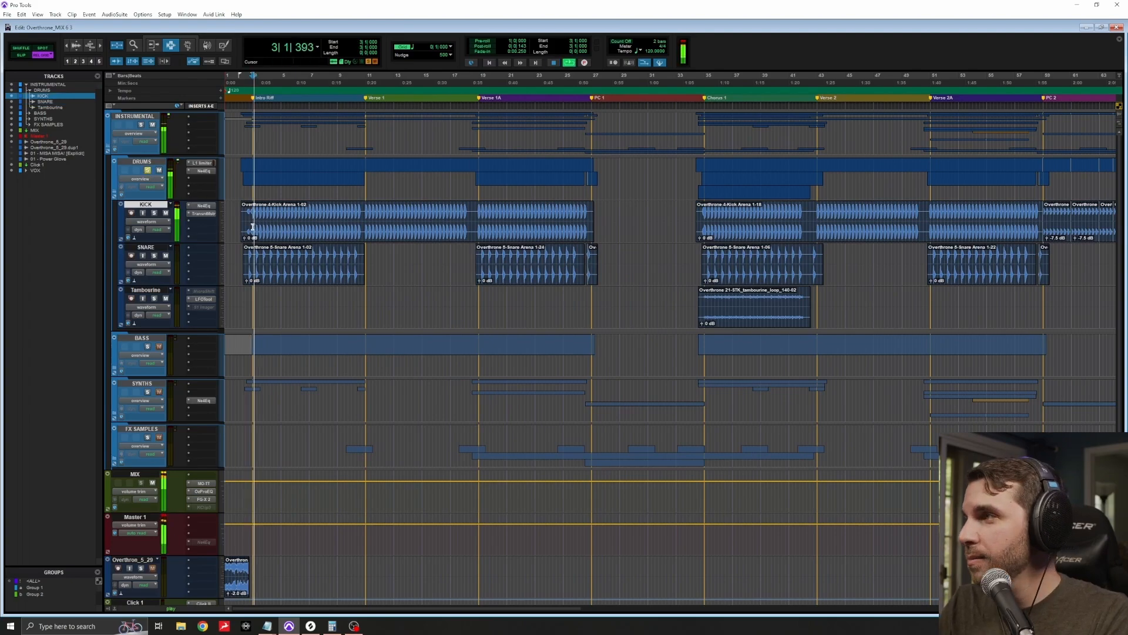
{"action": "key", "text": "space"}
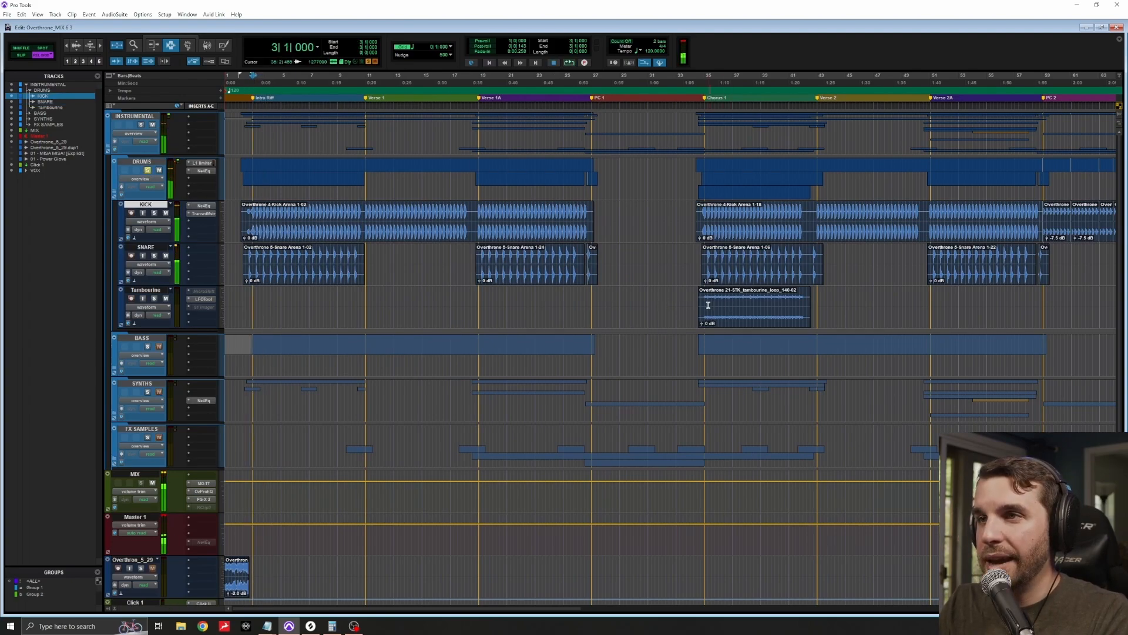
Step: Play the soloed drums from the start of Chorus 1, where the tambourine loop comes in
{"action": "left_click", "coordinate": [699, 306]}
{"action": "key", "text": "space"}
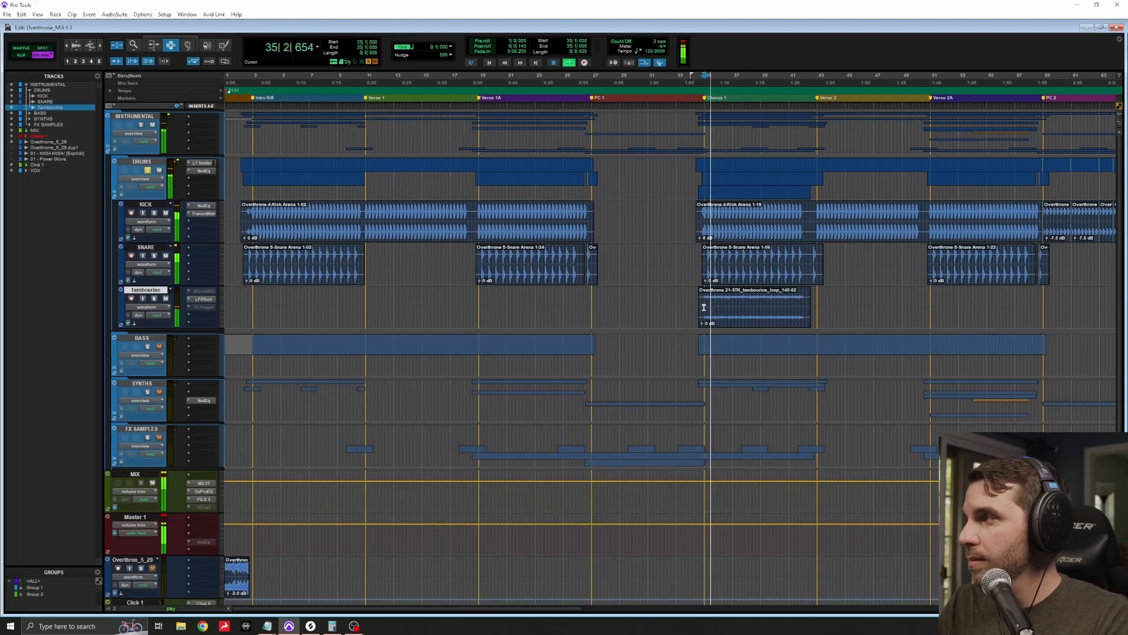
{"action": "key", "text": "space"}
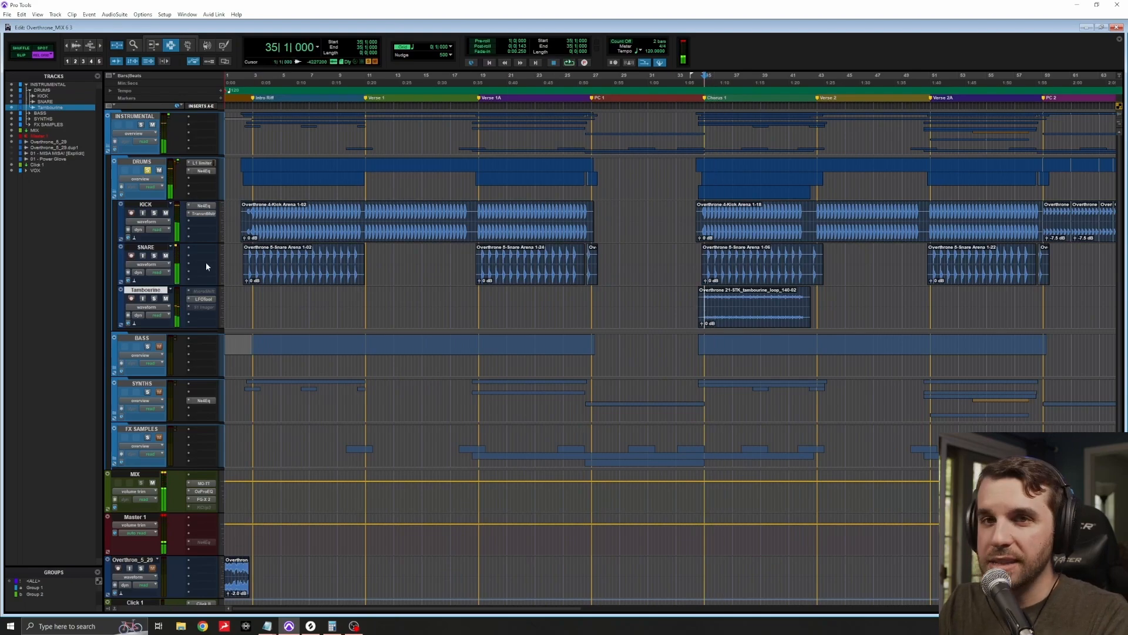
Step: Unsolo and collapse the DRUMS folder, and expand the BASS folder
{"action": "left_click", "coordinate": [147, 170]}
{"action": "left_click", "coordinate": [146, 164]}
{"action": "key", "text": "shift+f"}
{"action": "left_click", "coordinate": [147, 208]}
{"action": "key", "text": "shift+f"}
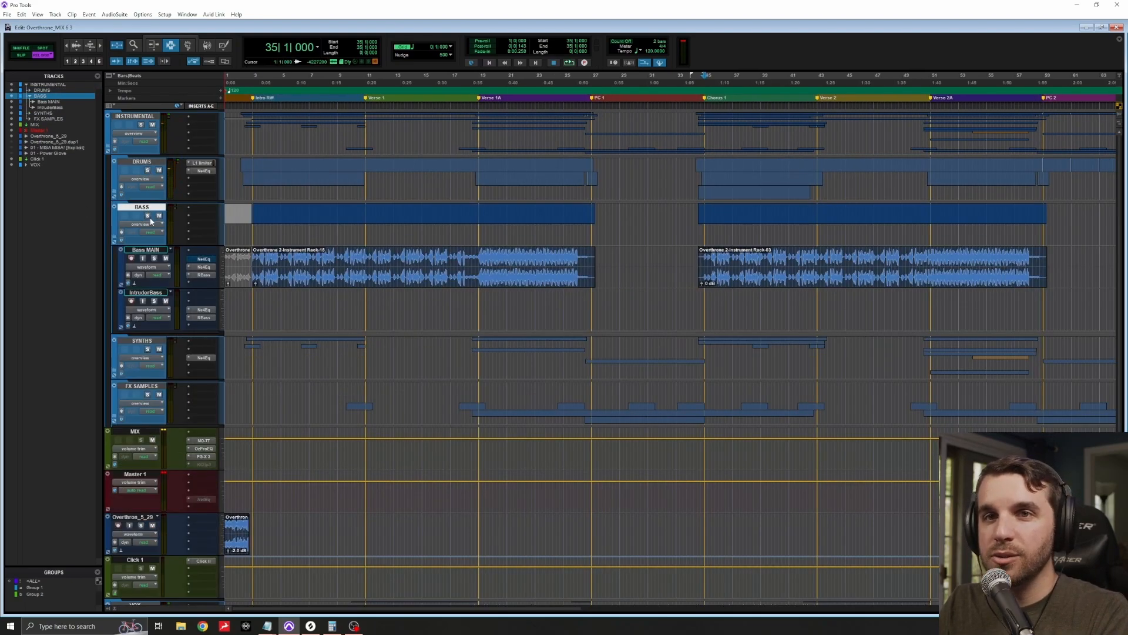
Step: Solo the BASS folder and play the Bass MAIN clip that begins at the Intro Riff
{"action": "left_click", "coordinate": [269, 266]}
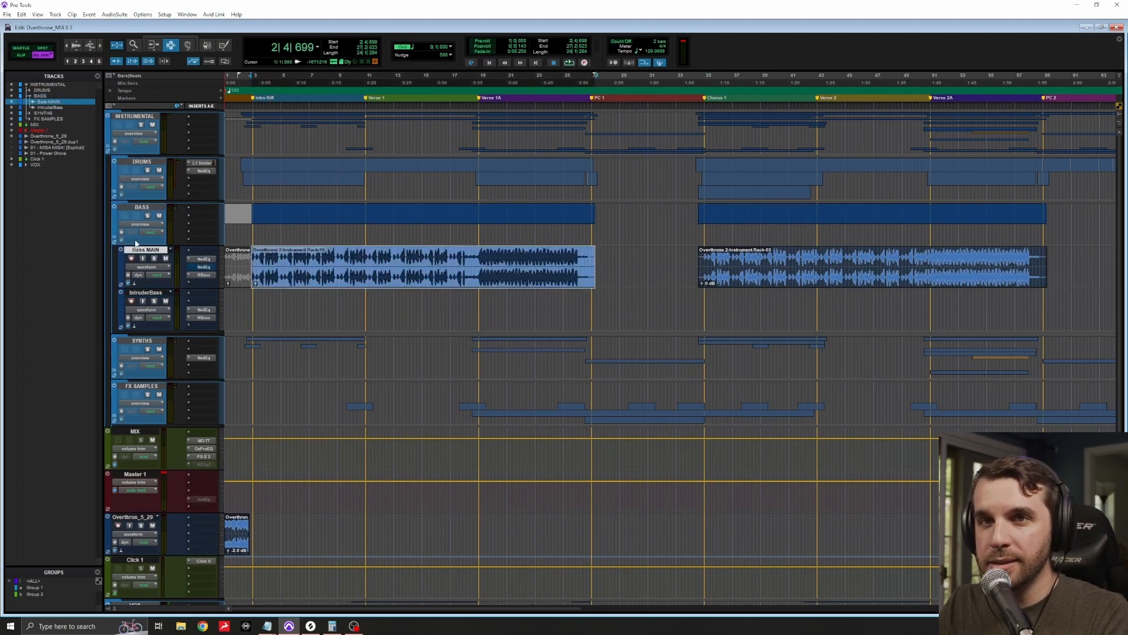
{"action": "left_click", "coordinate": [148, 216]}
{"action": "key", "text": "space"}
{"action": "key", "text": "t"}
{"action": "key", "text": "t"}
{"action": "key", "text": "t"}
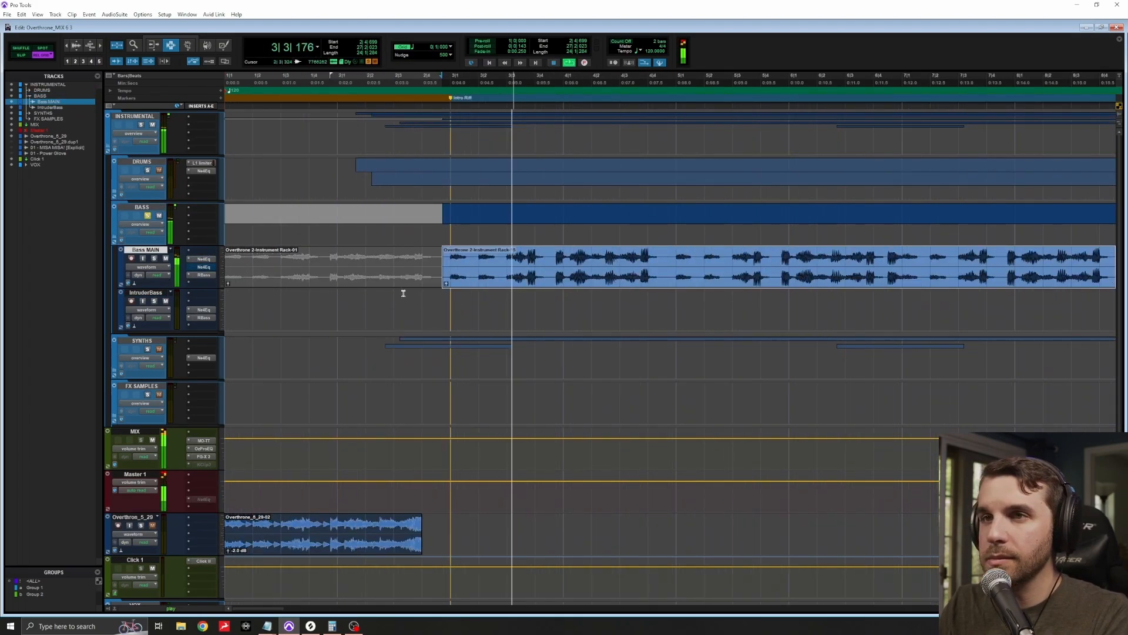
{"action": "key", "text": "r"}
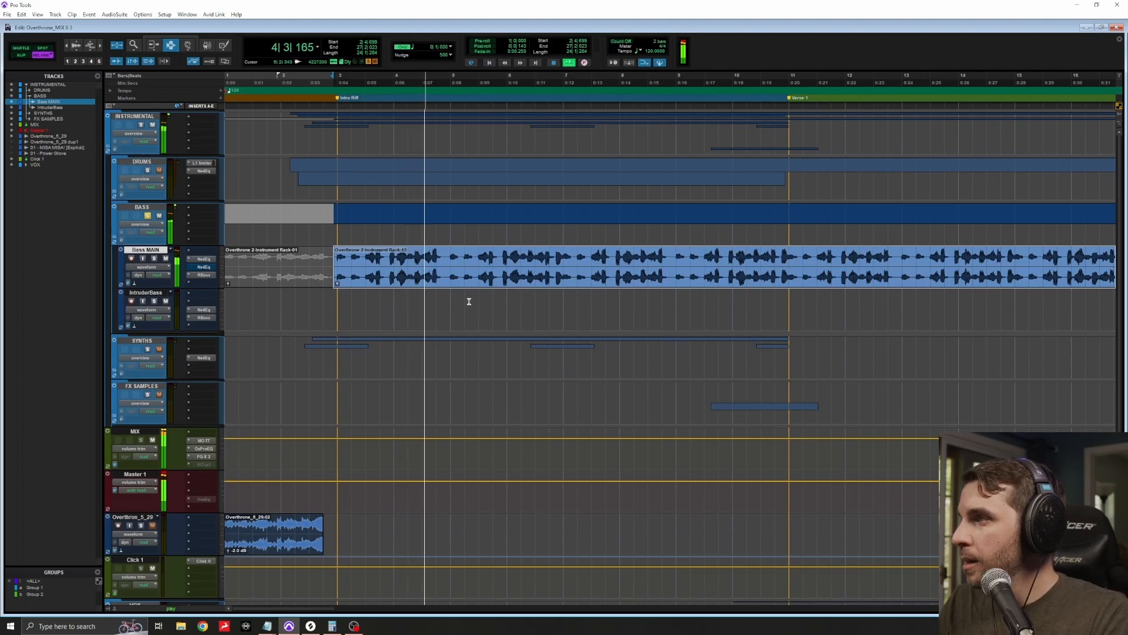
{"action": "key", "text": "space"}
Step: Play the IntruderBass clip from just after the Bridge 2 marker
{"action": "key", "text": "r"}
{"action": "key", "text": "r"}
{"action": "key", "text": "r"}
{"action": "double_click", "coordinate": [814, 297]}
{"action": "key", "text": "t"}
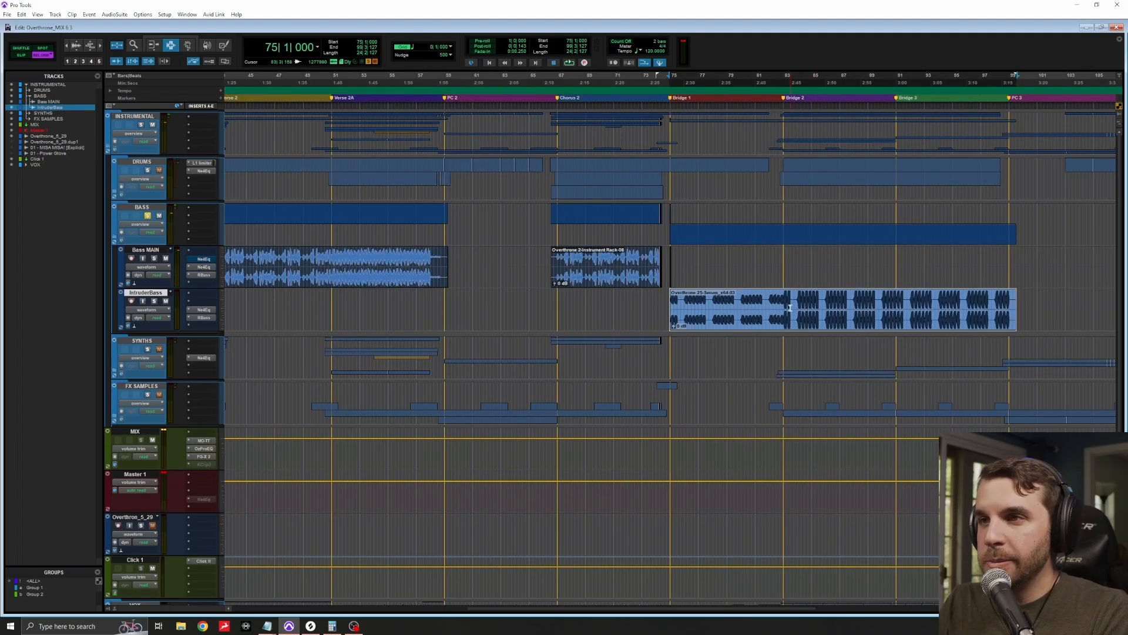
{"action": "left_click", "coordinate": [789, 307]}
{"action": "key", "text": "t"}
{"action": "key", "text": "t"}
{"action": "key", "text": "space"}
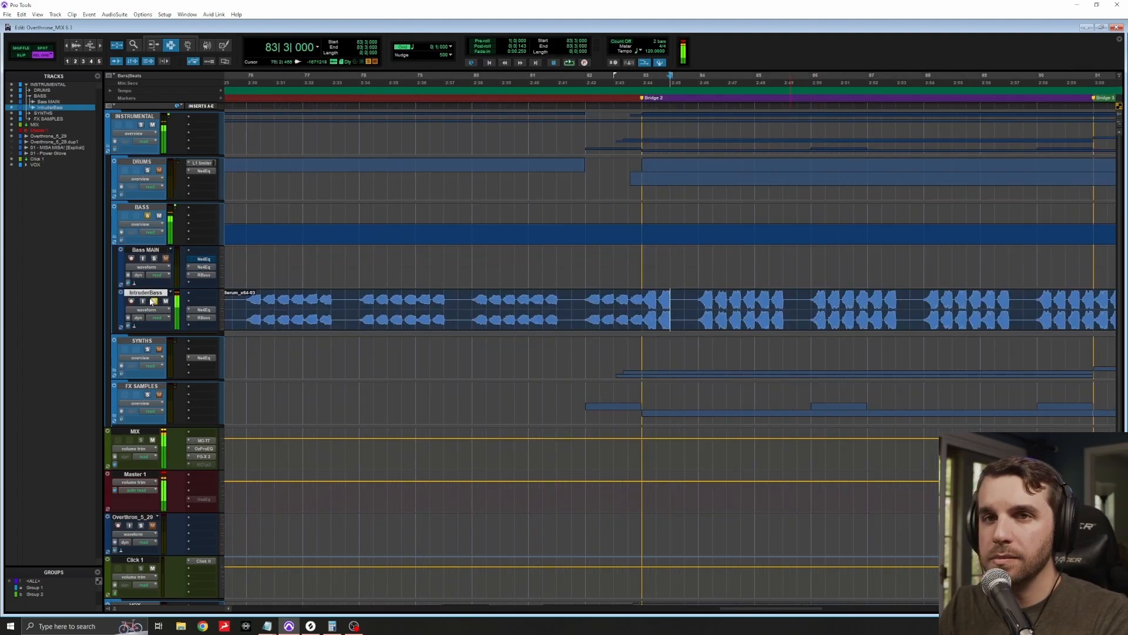
Step: Clear the solos on IntruderBass and the BASS folder, and collapse the BASS folder
{"action": "left_click", "coordinate": [153, 301]}
{"action": "left_click", "coordinate": [147, 216]}
{"action": "left_click", "coordinate": [141, 207]}
{"action": "key", "text": "shift+f"}
Step: Expand the SYNTHS folder and look over its tracks across the song sections
{"action": "left_click", "coordinate": [142, 253]}
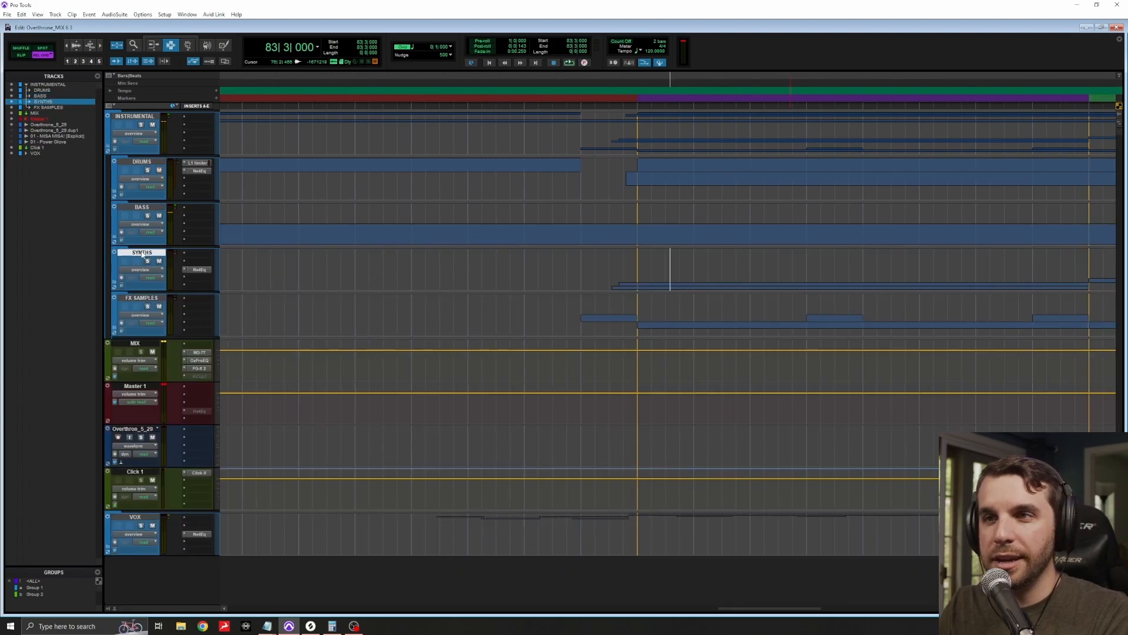
{"action": "key", "text": "shift+f"}
{"action": "key", "text": "r"}
{"action": "key", "text": "r"}
{"action": "scroll", "coordinate": [555, 351], "scroll_direction": "down", "scroll_amount": 3}
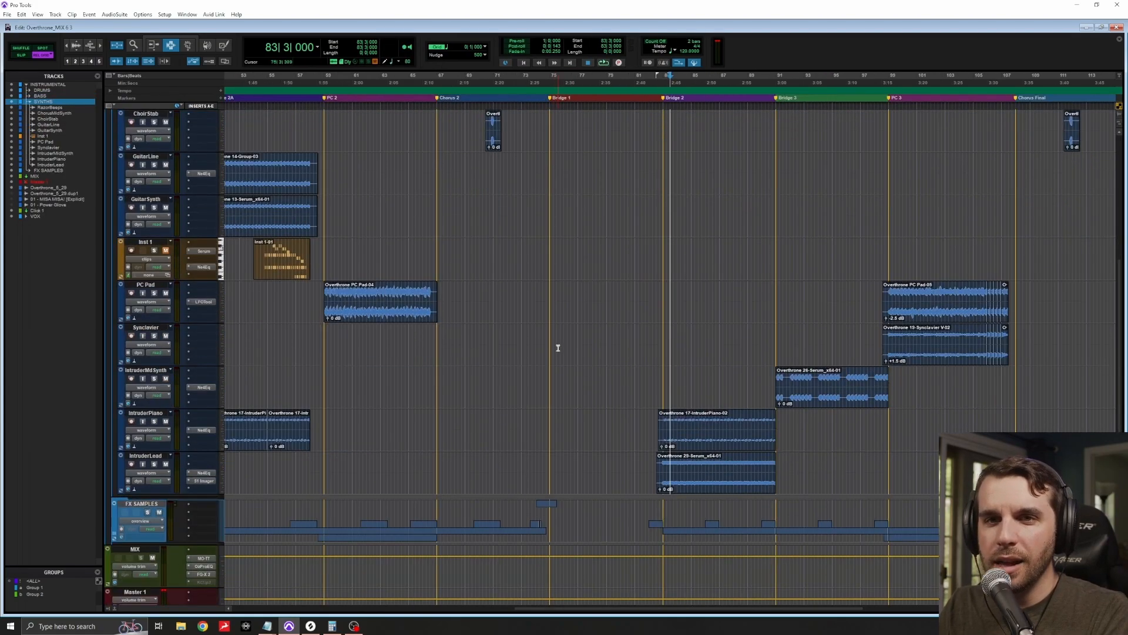
{"action": "scroll", "coordinate": [555, 348], "scroll_direction": "up", "scroll_amount": 1}
Step: Solo the RazorBeeps track and play it from bar 51 beat 3 in Verse 2A
{"action": "left_click", "coordinate": [317, 285]}
{"action": "key", "text": "t"}
{"action": "key", "text": "t"}
{"action": "scroll", "coordinate": [353, 285], "scroll_direction": "left", "scroll_amount": 3}
{"action": "scroll", "coordinate": [376, 288], "scroll_direction": "up", "scroll_amount": 2}
{"action": "left_click", "coordinate": [586, 315]}
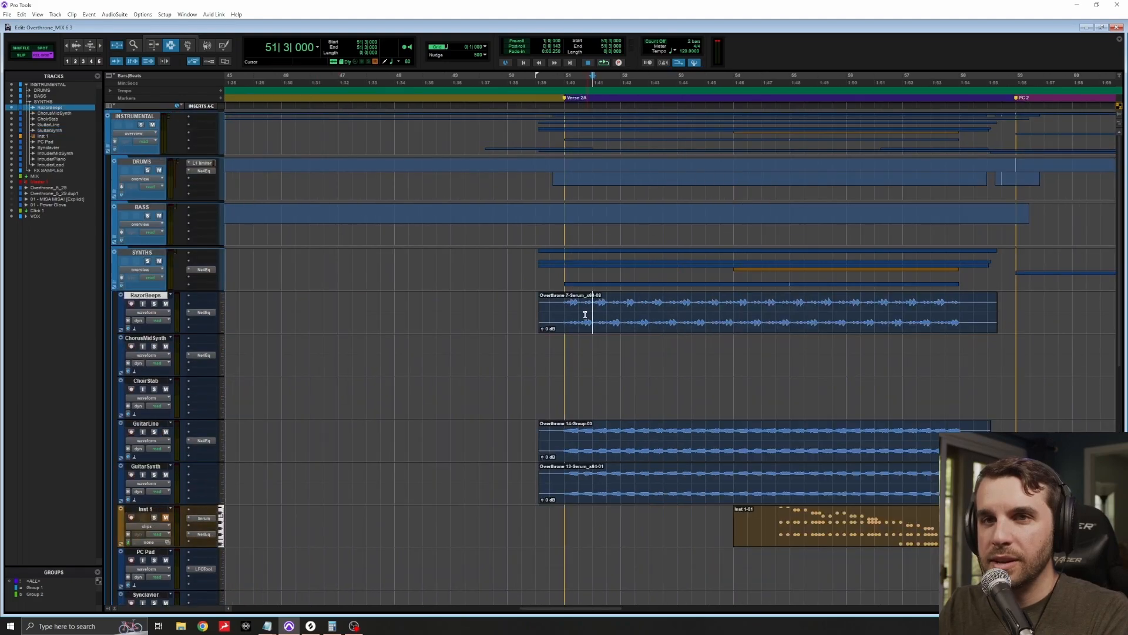
{"action": "key", "text": "shift+s"}
{"action": "key", "text": "space"}
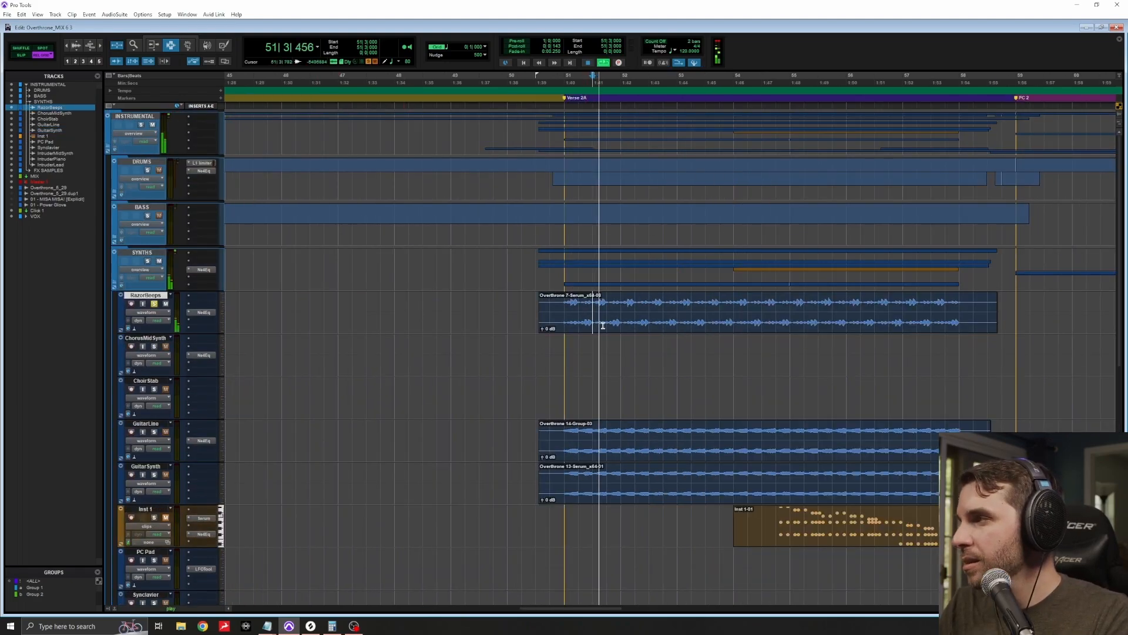
{"action": "key", "text": "space"}
Step: Switch the solo from RazorBeeps to GuitarLine, play the same Verse 2A passage and clear the solo
{"action": "left_click", "coordinate": [154, 432]}
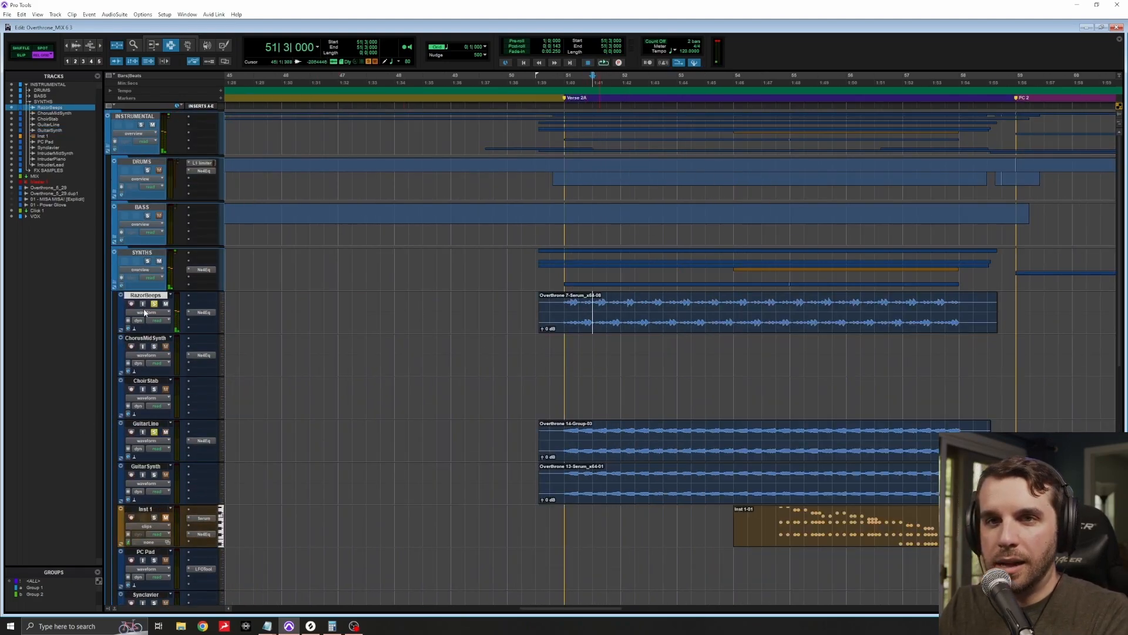
{"action": "key", "text": "shift+s"}
{"action": "key", "text": "space"}
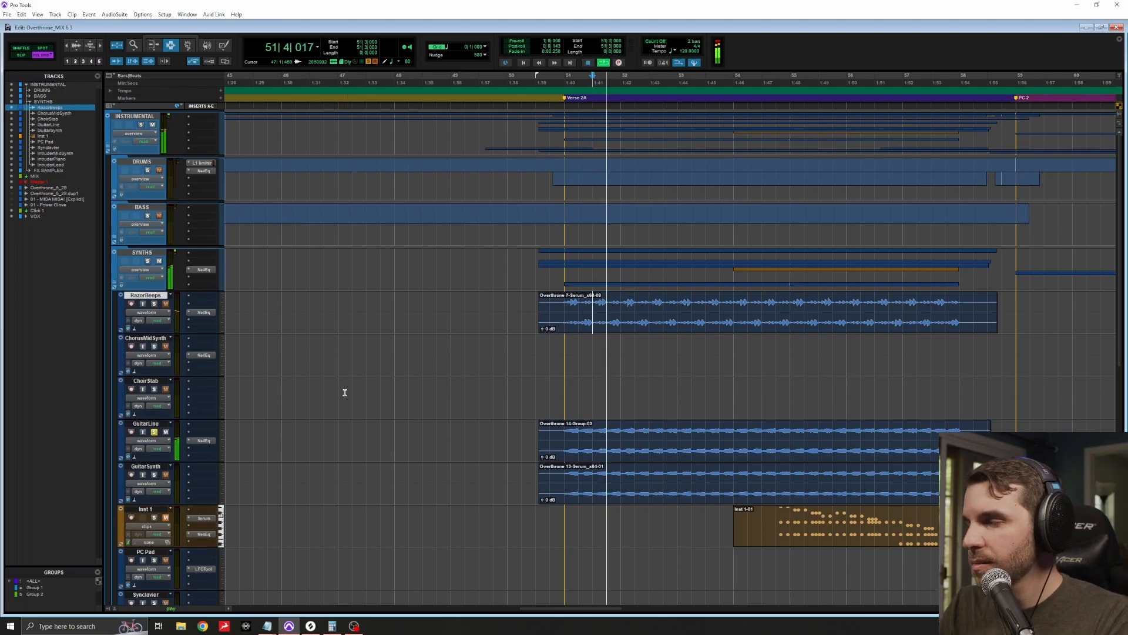
{"action": "key", "text": "space"}
{"action": "left_click", "coordinate": [154, 432]}
Step: Collapse the SYNTHS folder and expand the FX SAMPLES folder
{"action": "scroll", "coordinate": [541, 469], "scroll_direction": "down", "scroll_amount": 3}
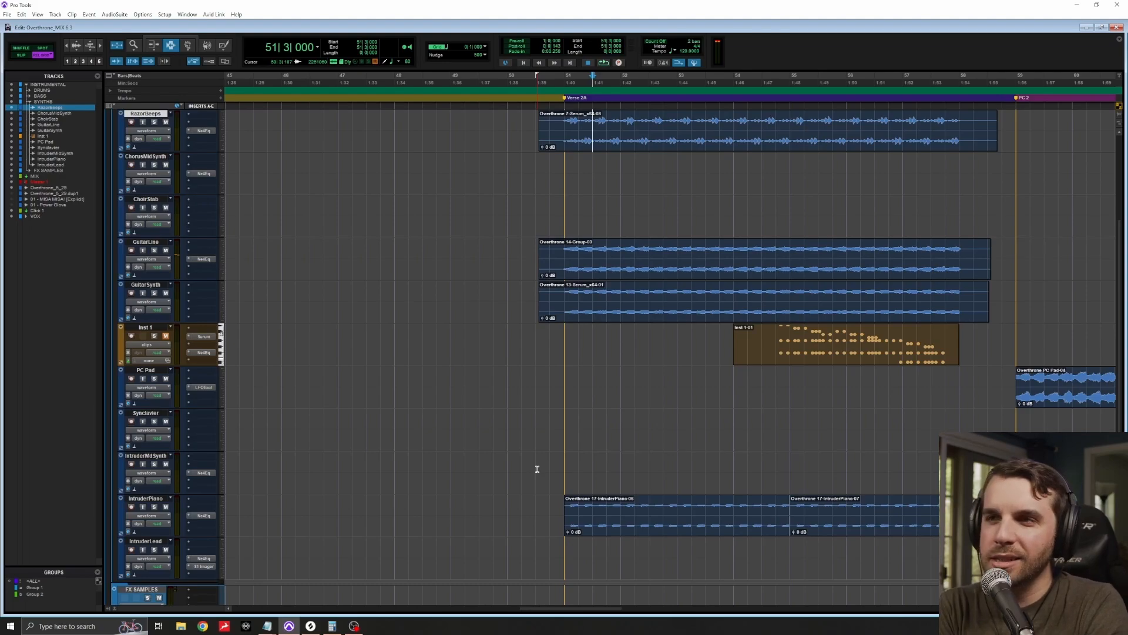
{"action": "left_click", "coordinate": [587, 445]}
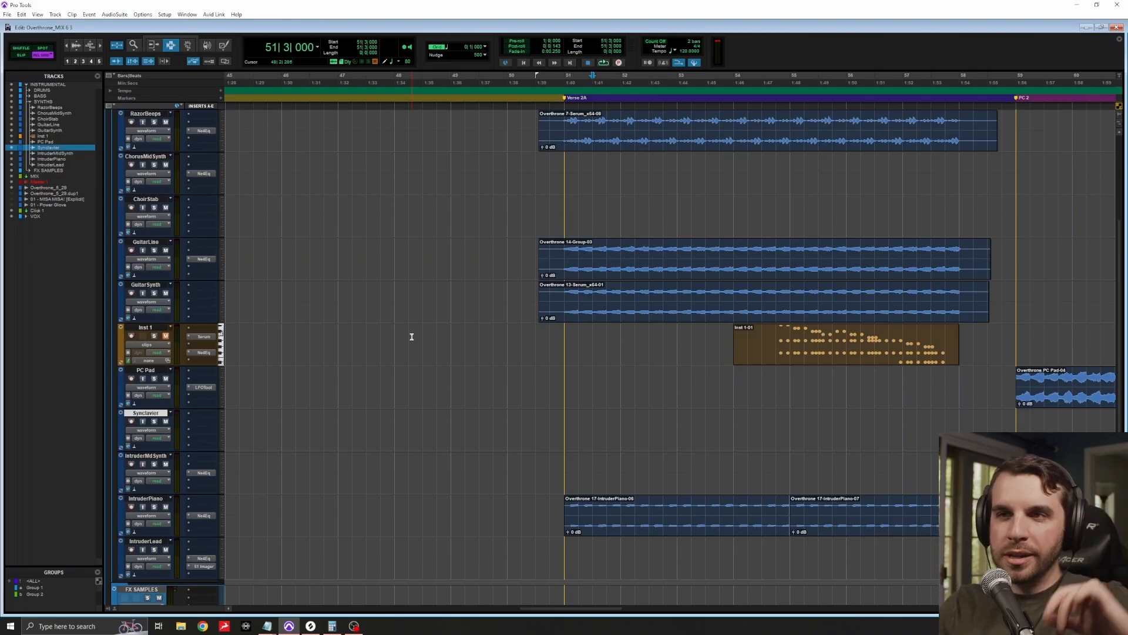
{"action": "scroll", "coordinate": [633, 332], "scroll_direction": "up", "scroll_amount": 3}
{"action": "key", "text": "r"}
{"action": "key", "text": "r"}
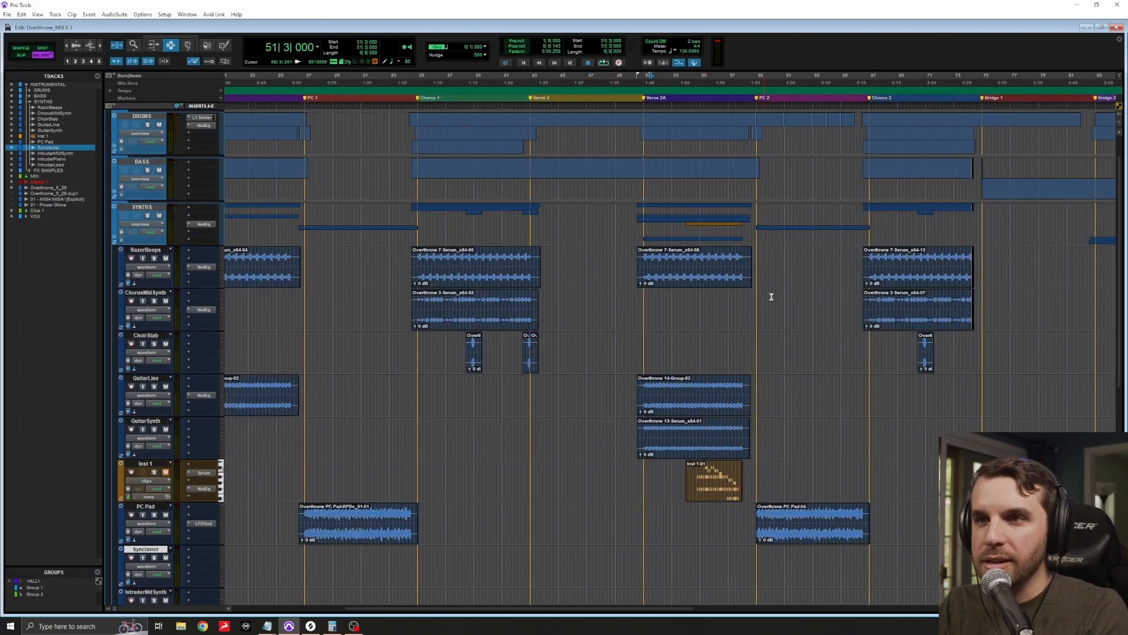
{"action": "scroll", "coordinate": [627, 441], "scroll_direction": "down", "scroll_amount": 5}
{"action": "scroll", "coordinate": [620, 421], "scroll_direction": "up", "scroll_amount": 4}
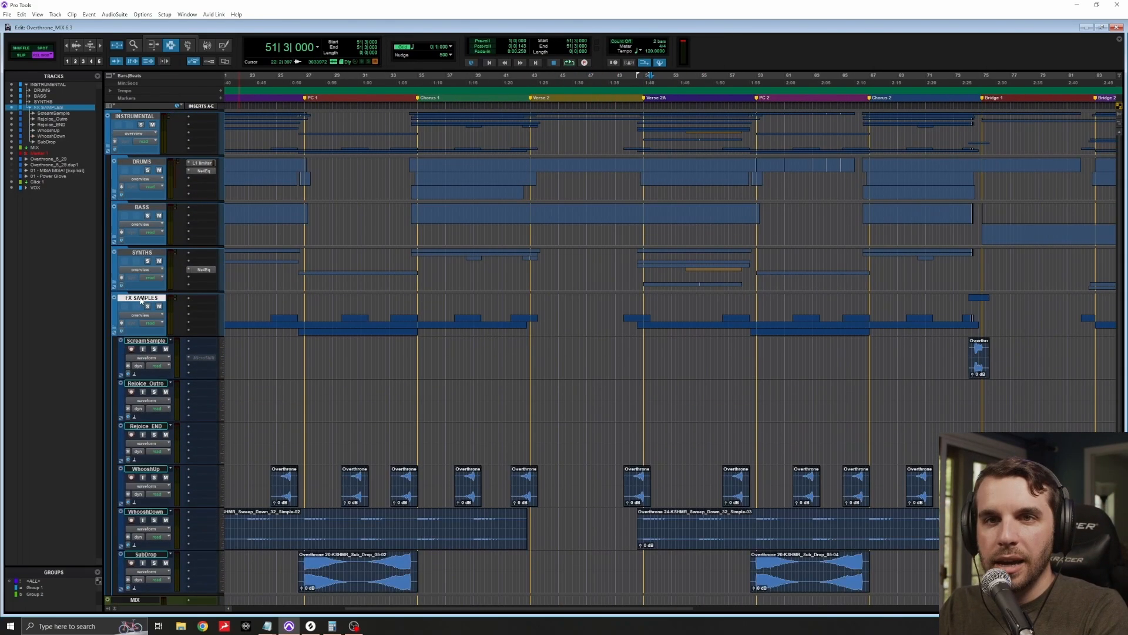
Step: Examine the placement of the WhooshUp, WhooshDown and SubDrop clips from the song start through PC 2
{"action": "left_click", "coordinate": [429, 385]}
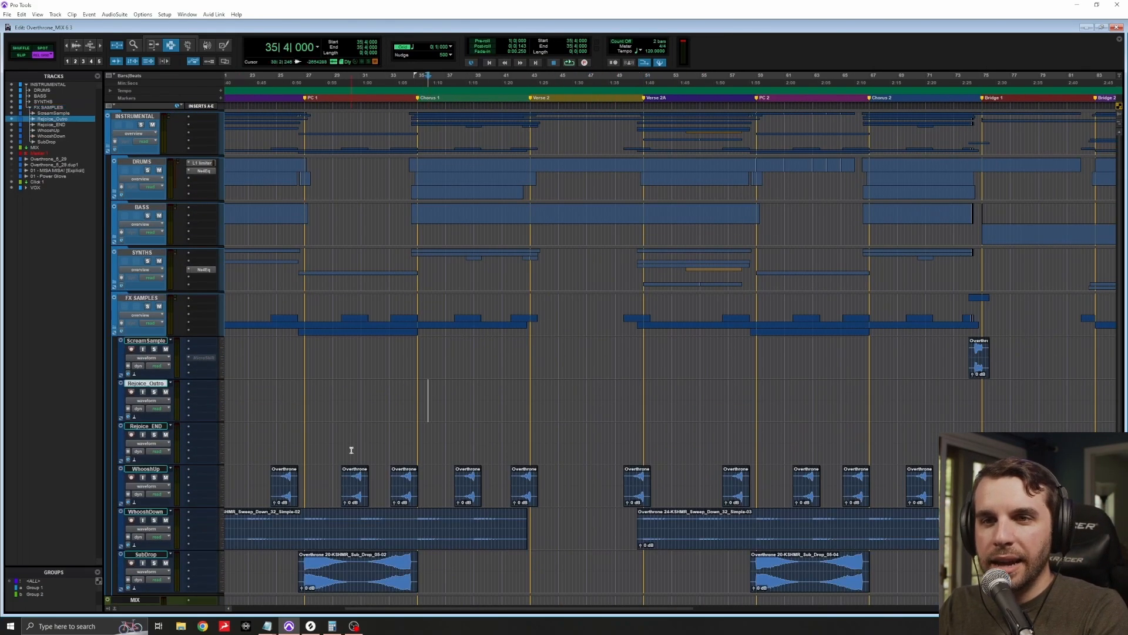
{"action": "scroll", "coordinate": [321, 370], "scroll_direction": "down", "scroll_amount": 5}
{"action": "left_click", "coordinate": [317, 357]}
{"action": "key", "text": "t"}
{"action": "key", "text": "t"}
{"action": "left_click", "coordinate": [499, 300]}
{"action": "key", "text": "r"}
{"action": "key", "text": "r"}
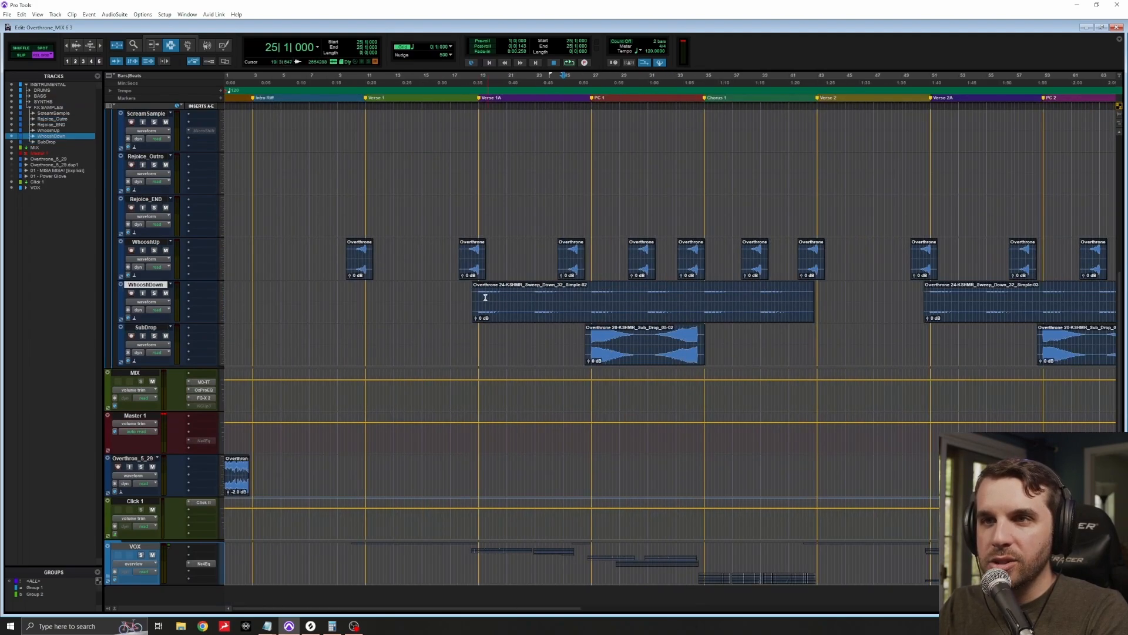
Step: Solo the WhooshUp track and play its first clip leading into Verse 1
{"action": "double_click", "coordinate": [351, 247]}
{"action": "left_click", "coordinate": [155, 250]}
{"action": "key", "text": "space"}
{"action": "key", "text": "e"}
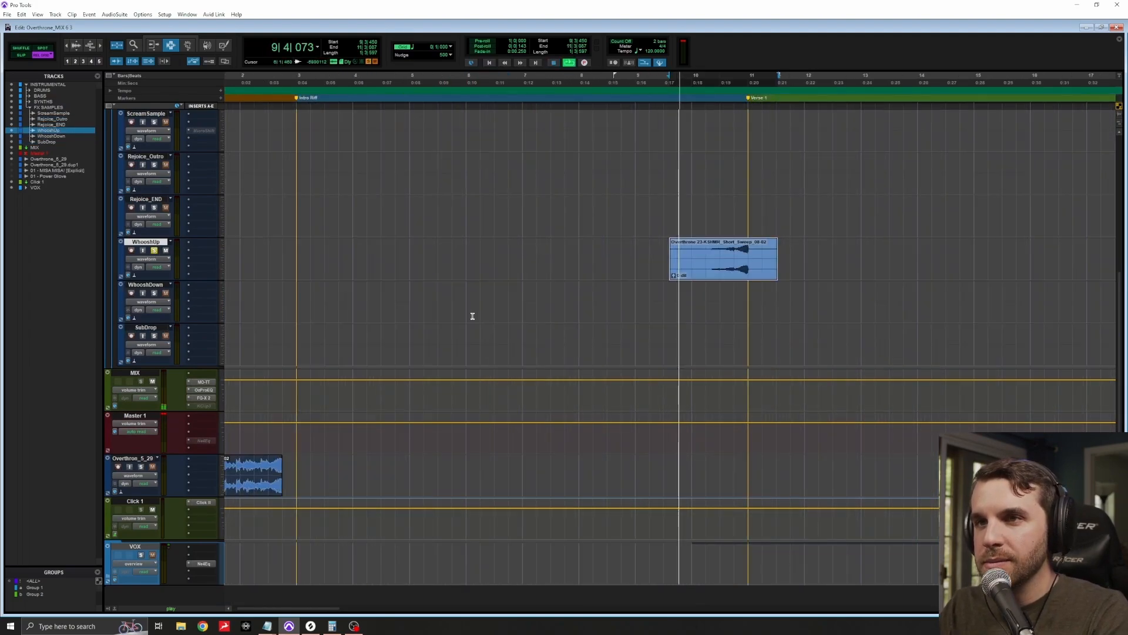
{"action": "key", "text": "r"}
{"action": "key", "text": "r"}
{"action": "key", "text": "space"}
Step: Solo the SubDrop track, play its clip at PC 1 and clear all solos
{"action": "double_click", "coordinate": [623, 345]}
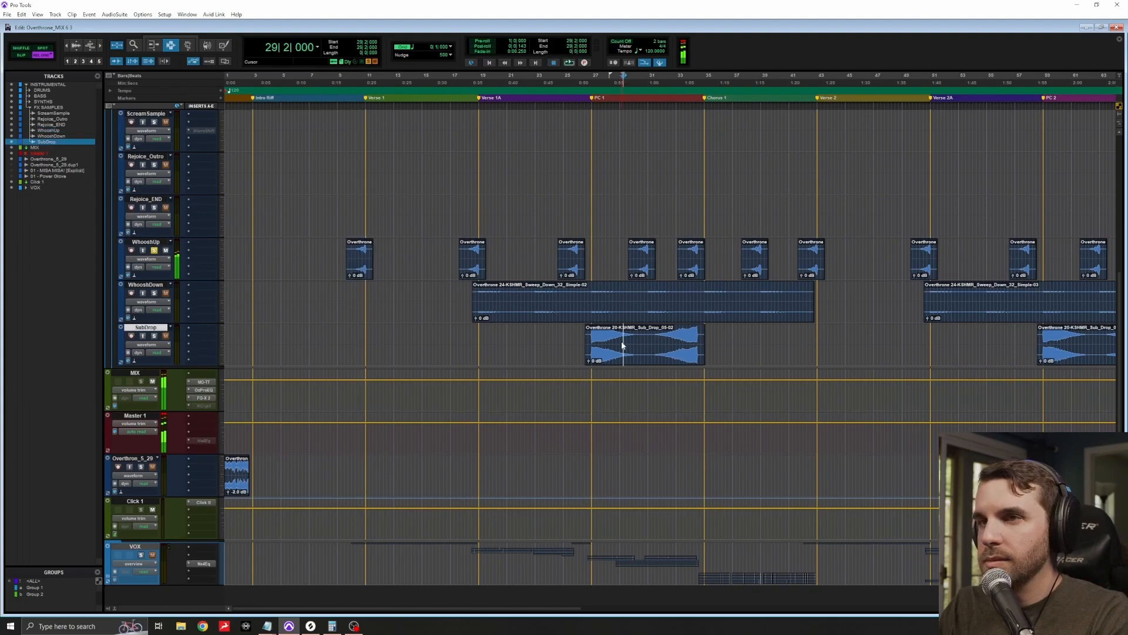
{"action": "left_click", "coordinate": [154, 336]}
{"action": "key", "text": "space"}
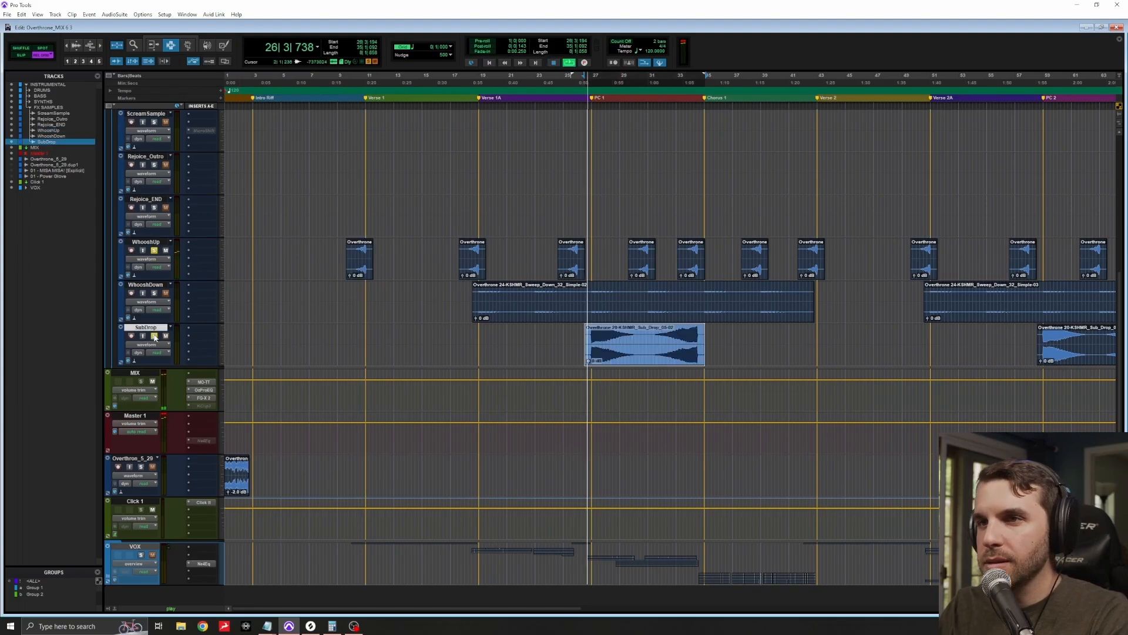
{"action": "key", "text": "space"}
{"action": "left_click", "coordinate": [154, 336], "text": "alt"}
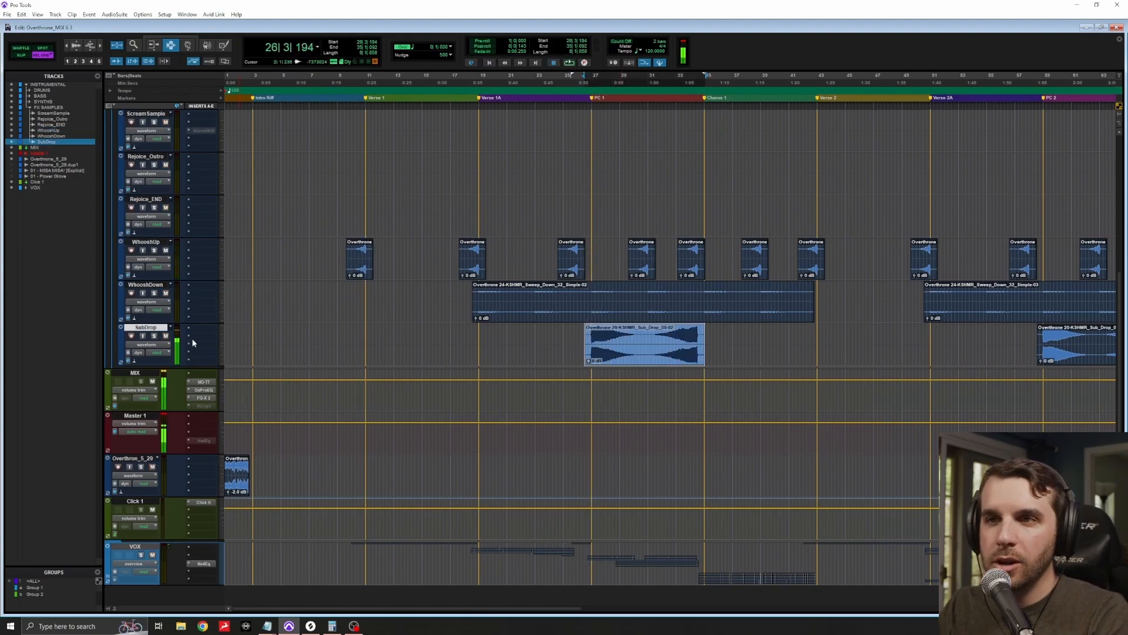
Step: Collapse the FX SAMPLES folder and show the whole song arrangement
{"action": "scroll", "coordinate": [532, 352], "scroll_direction": "up", "scroll_amount": 4}
{"action": "left_click", "coordinate": [527, 330]}
{"action": "key", "text": "r"}
{"action": "key", "text": "r"}
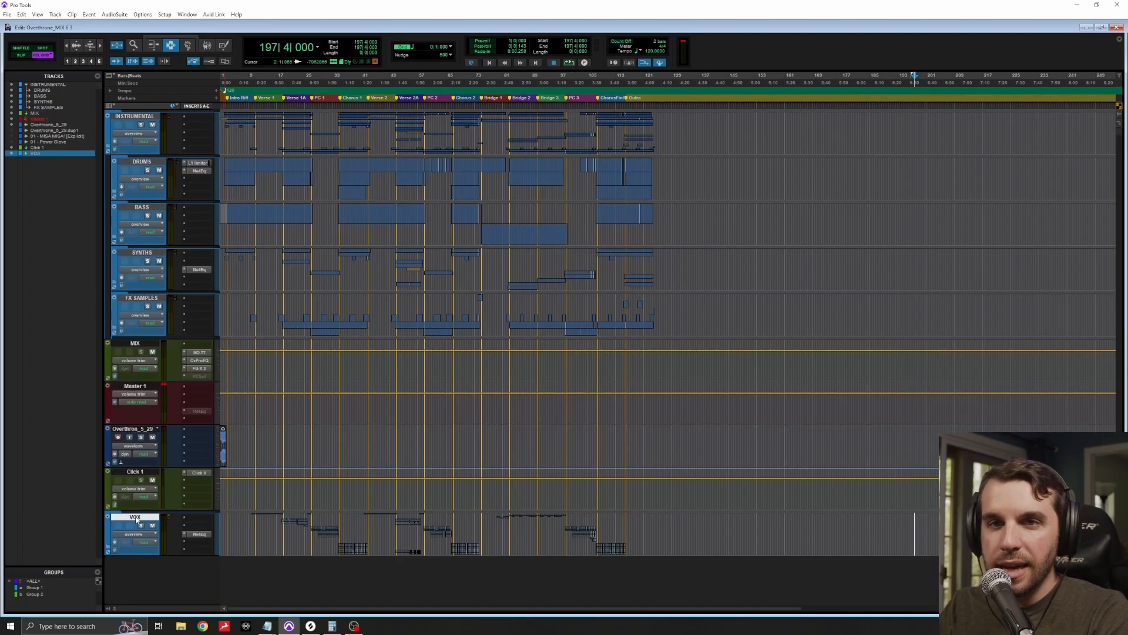
Step: Look over the MIX, Overthrone_5_29 and Click 1 tracks, returning the playback position to the session start
{"action": "left_click", "coordinate": [136, 344]}
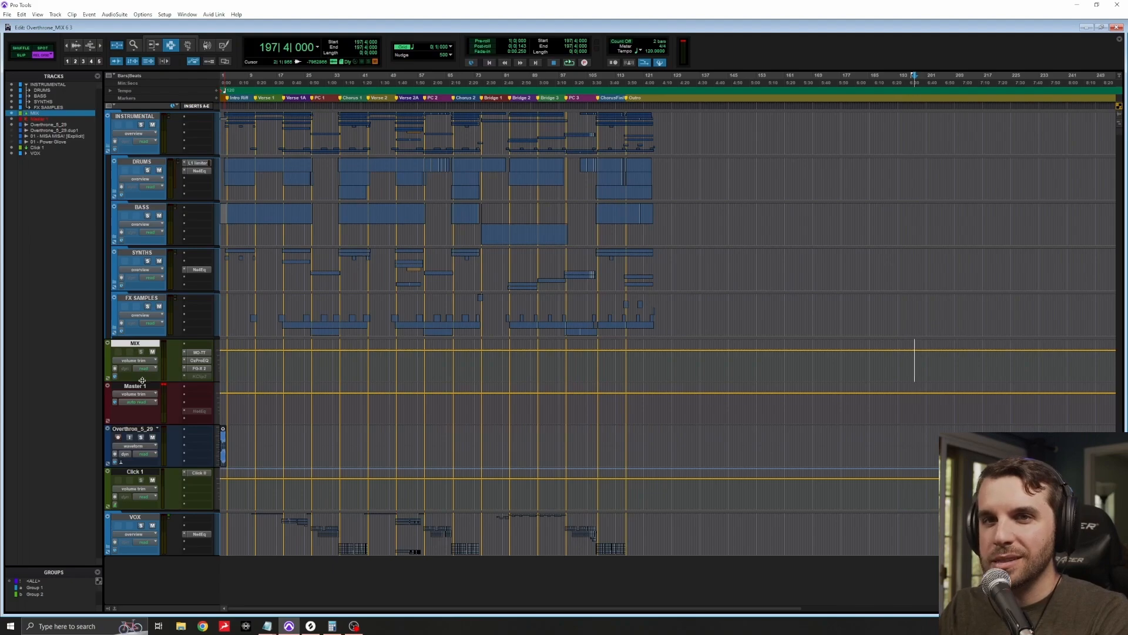
{"action": "left_click", "coordinate": [157, 347]}
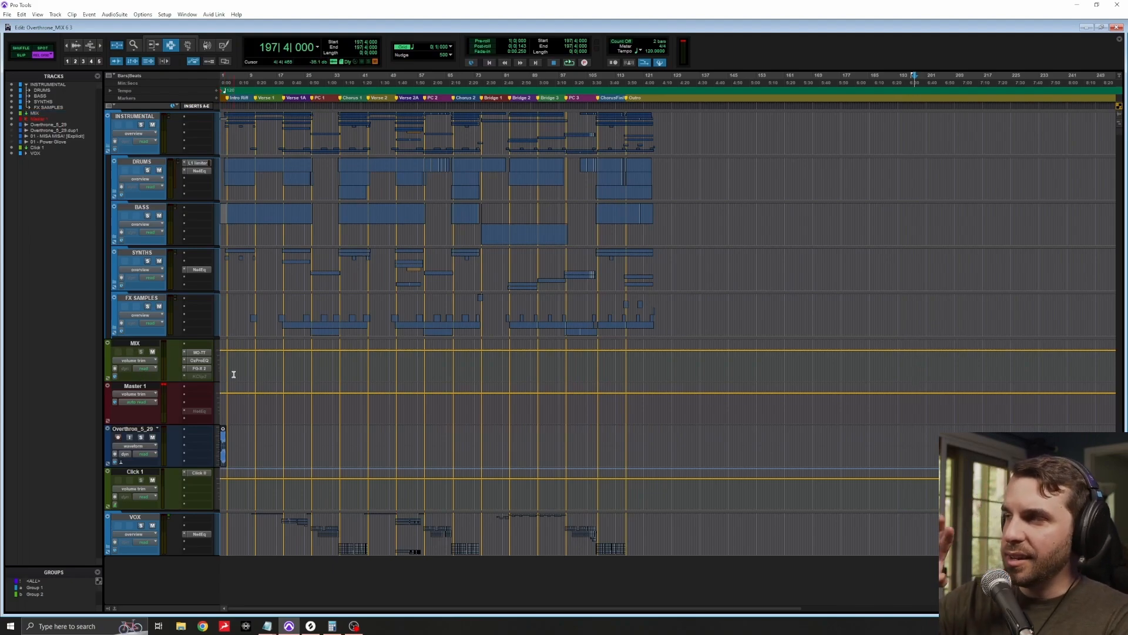
{"action": "left_click", "coordinate": [132, 429]}
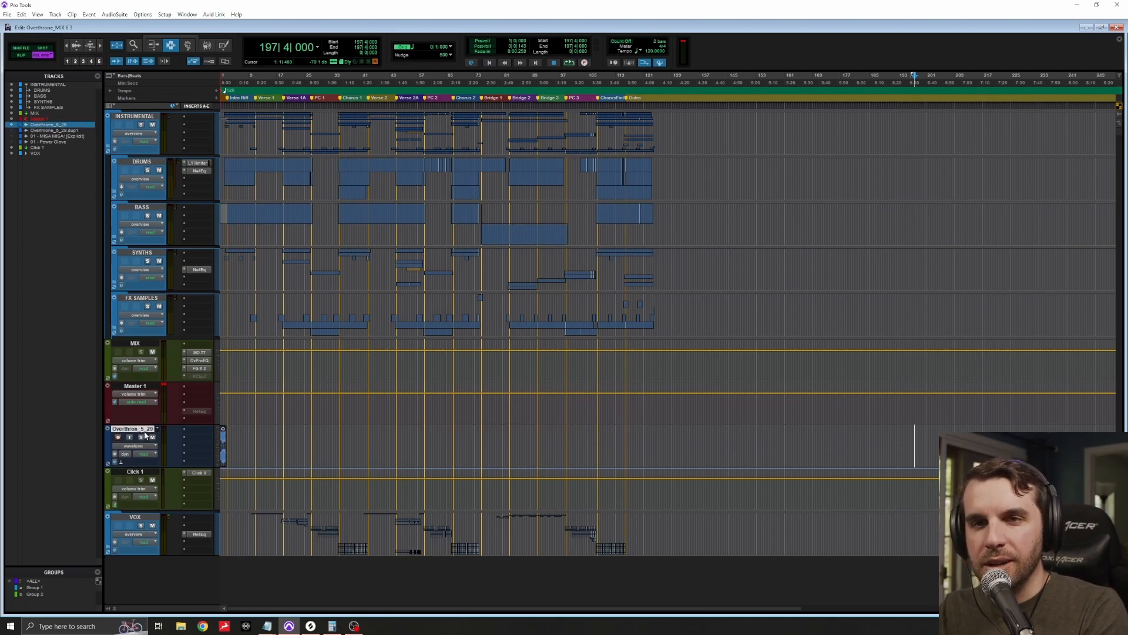
{"action": "key", "text": "t"}
{"action": "key", "text": "t"}
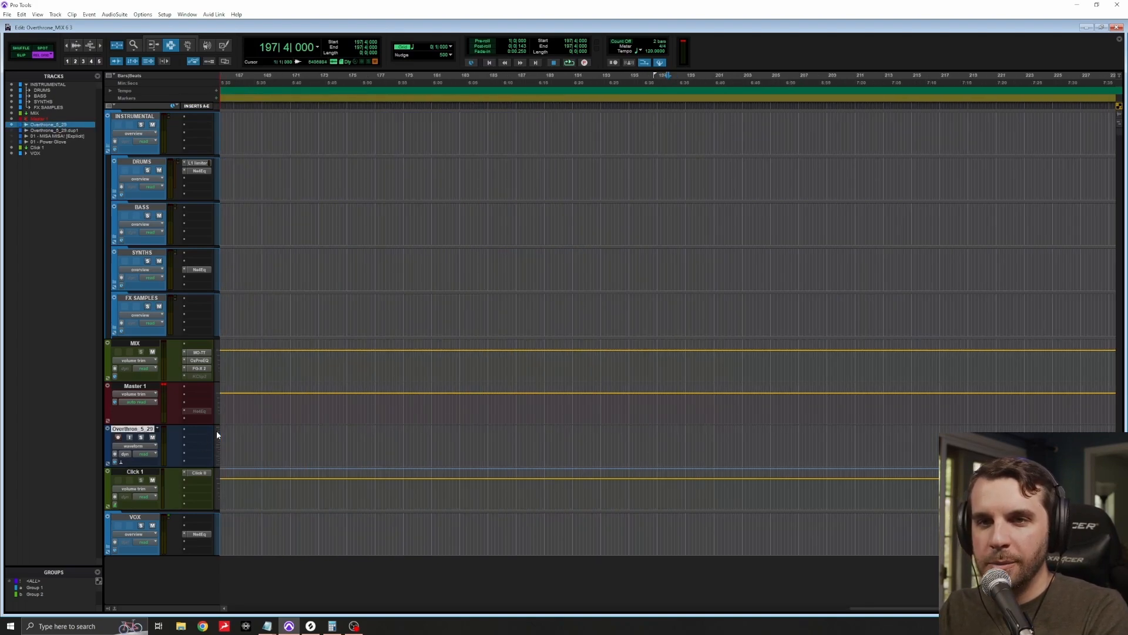
{"action": "key", "text": "Return"}
{"action": "key", "text": "t"}
{"action": "left_click", "coordinate": [131, 471]}
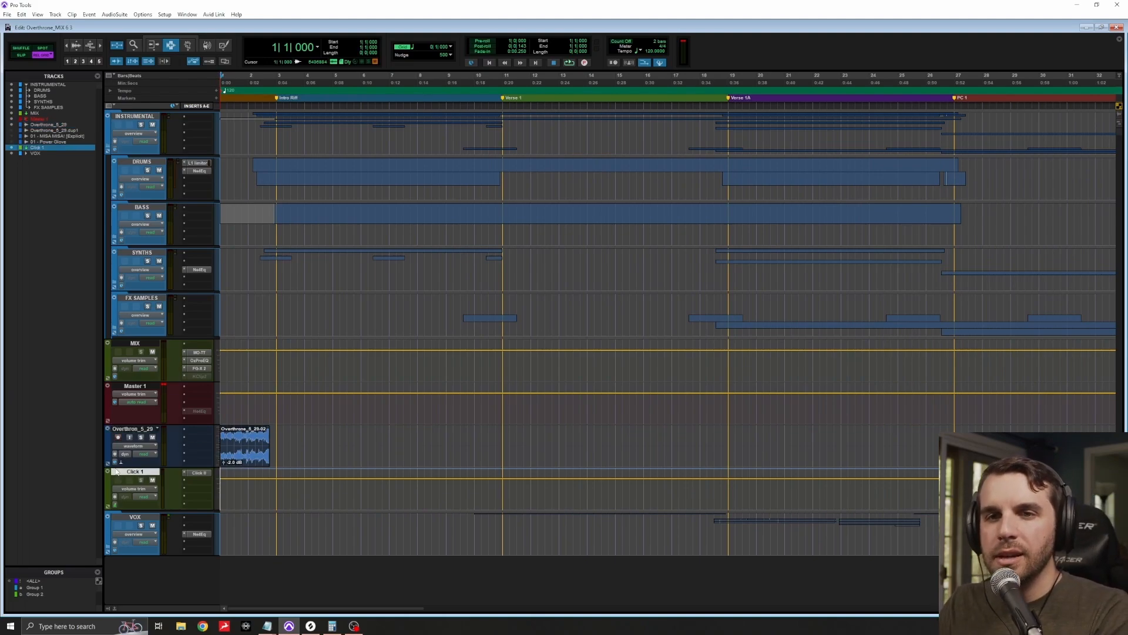
Step: Expand the VOX folder to reveal its spoken, verse, PC and chorus vocal sub-folders
{"action": "left_click", "coordinate": [151, 517]}
{"action": "key", "text": "shift+f"}
{"action": "scroll", "coordinate": [453, 468], "scroll_direction": "down", "scroll_amount": 6}
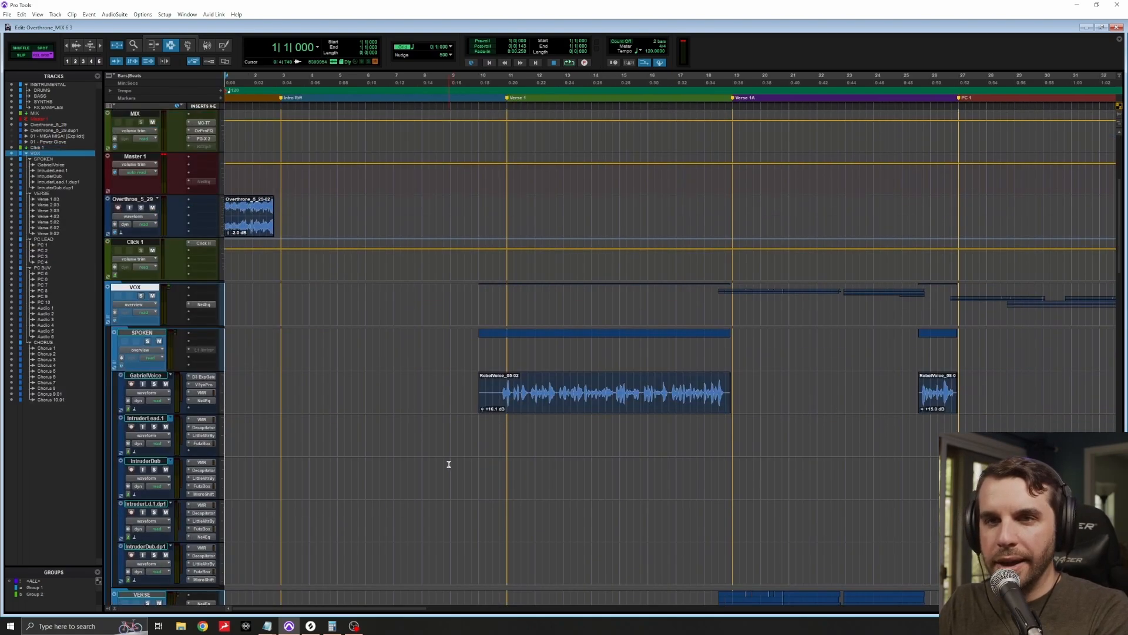
Step: Collapse the SPOKEN folder, solo it with its tracks shown again, and play the GabrielVoice clip from the start of Verse 1
{"action": "left_click", "coordinate": [157, 250]}
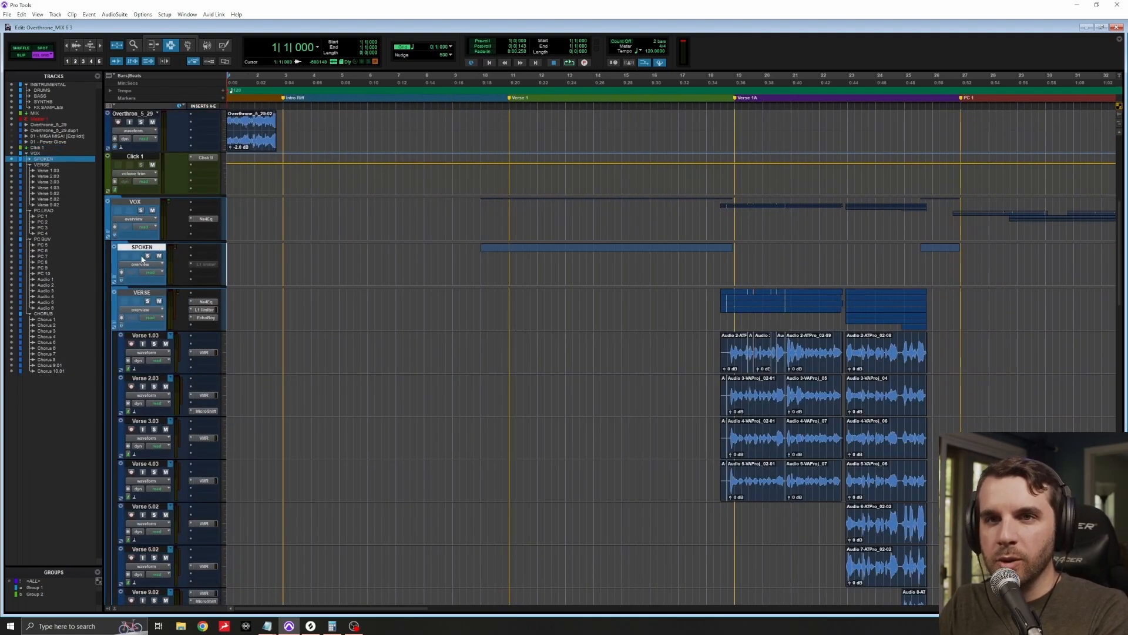
{"action": "left_click", "coordinate": [503, 307]}
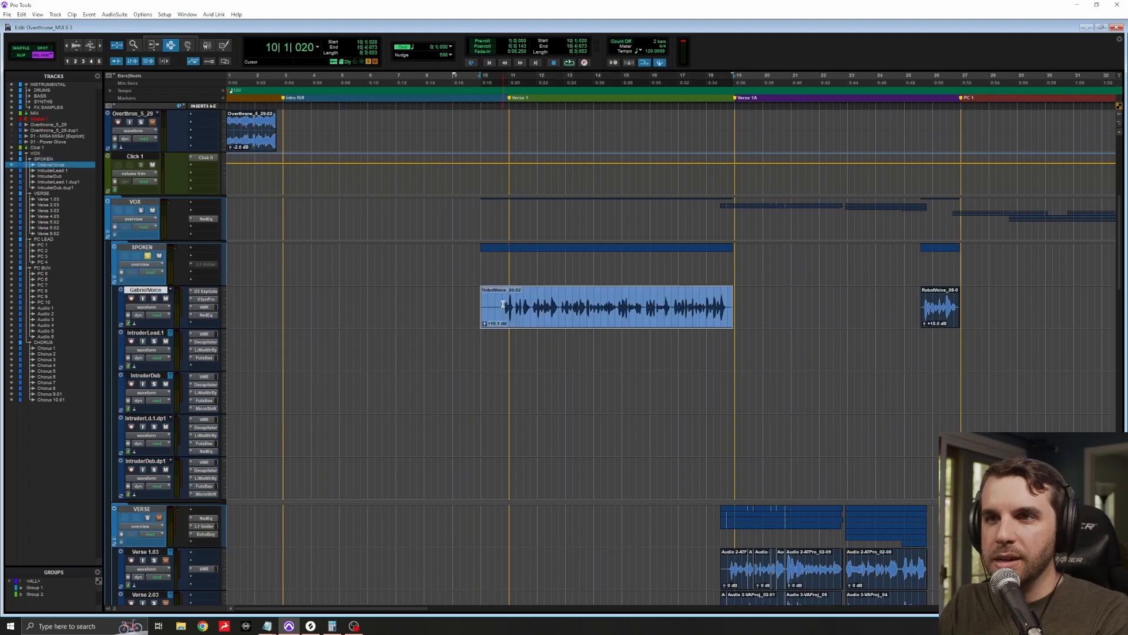
{"action": "left_click", "coordinate": [504, 306]}
{"action": "key", "text": "space"}
{"action": "scroll", "coordinate": [741, 337], "scroll_direction": "right", "scroll_amount": 10}
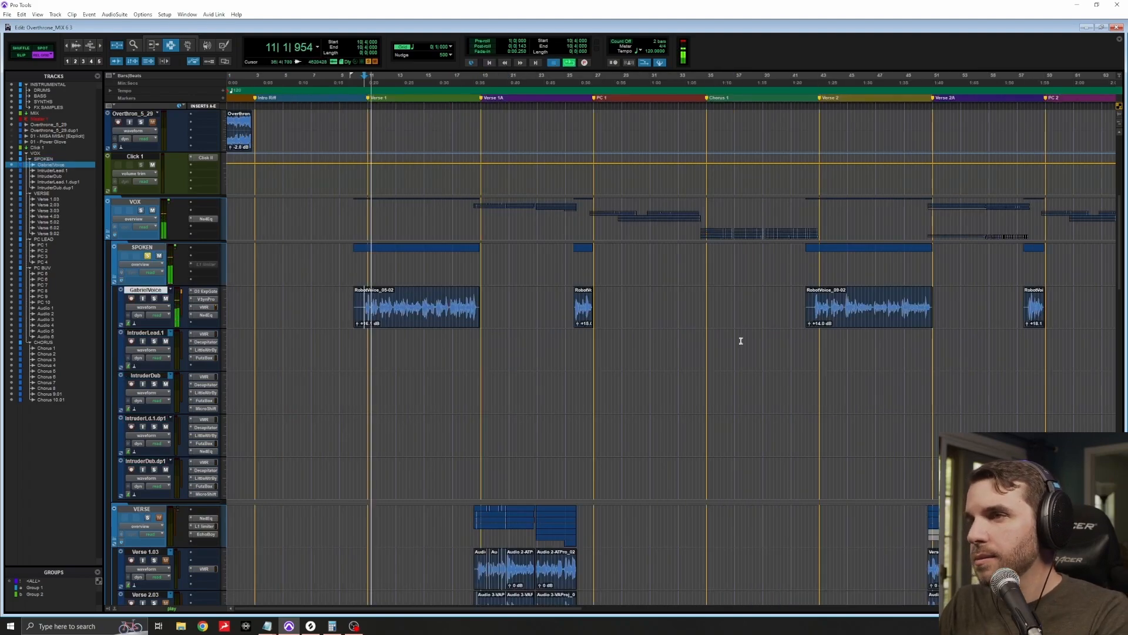
Step: Continue the playback on the IntruderLead.1 clips at 83|2|000, near the start of Bridge 2
{"action": "left_click", "coordinate": [882, 350]}
{"action": "key", "text": "ctrl+]"}
{"action": "key", "text": "ctrl+]"}
{"action": "key", "text": "ctrl+]"}
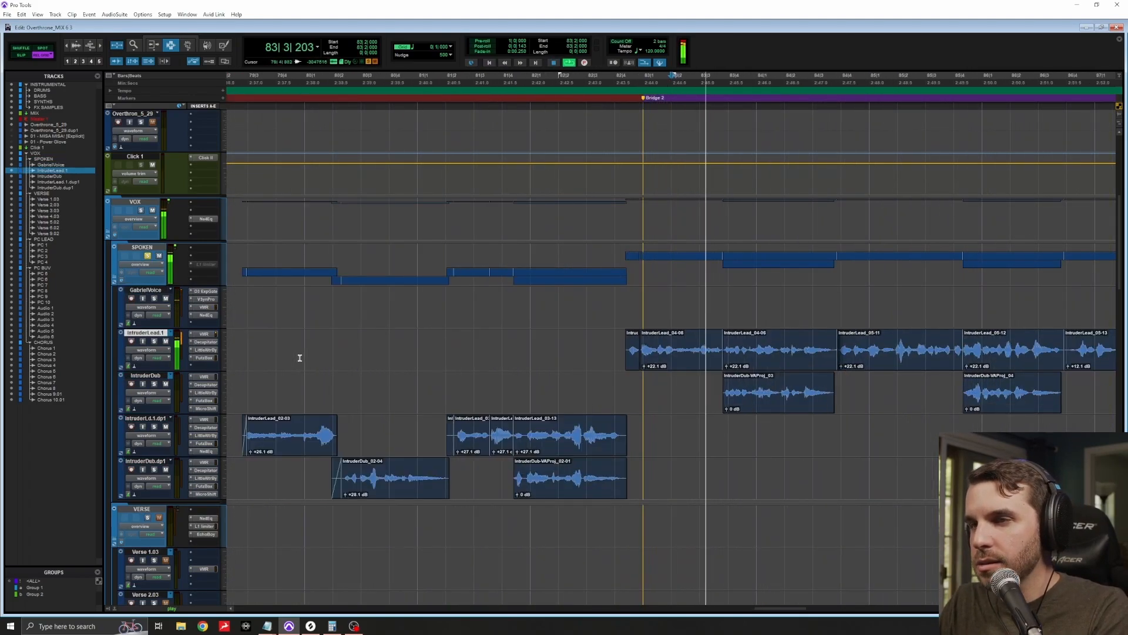
Step: Stop playback, clear the solo on the SPOKEN folder and collapse it
{"action": "left_click", "coordinate": [144, 247]}
{"action": "key", "text": "shift+f"}
{"action": "scroll", "coordinate": [365, 277], "scroll_direction": "down", "scroll_amount": 3}
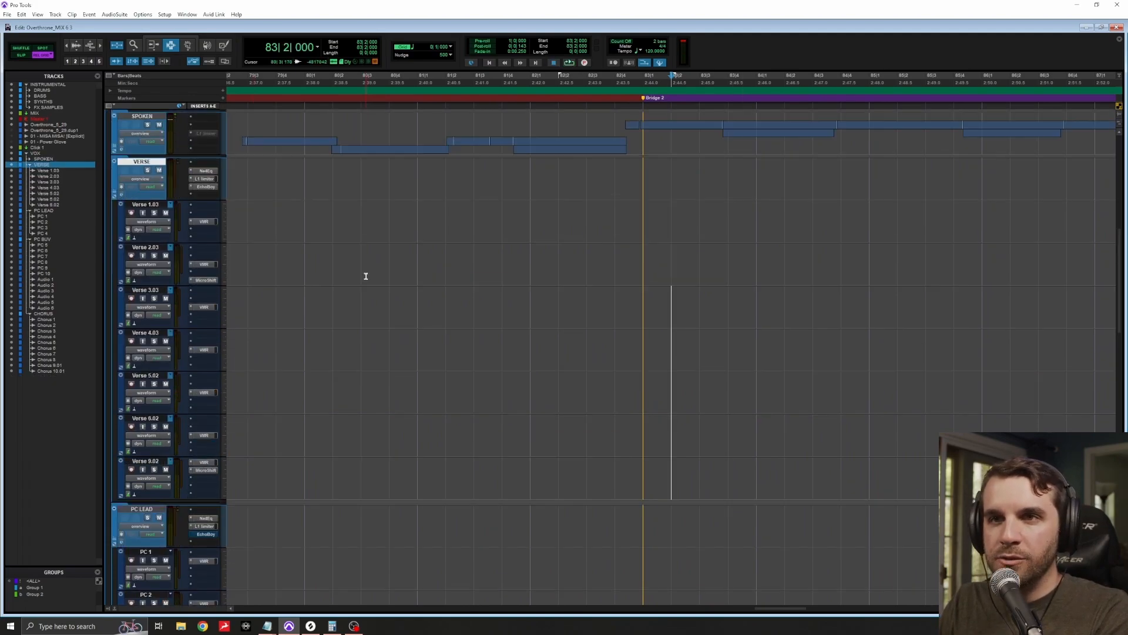
Step: Solo the VERSE folder and place the playback position at 18|4|000, just before Verse 1A
{"action": "left_click", "coordinate": [365, 276]}
{"action": "key", "text": "ctrl+["}
{"action": "key", "text": "ctrl+["}
{"action": "key", "text": "ctrl+["}
{"action": "scroll", "coordinate": [358, 264], "scroll_direction": "left", "scroll_amount": 8}
{"action": "left_click", "coordinate": [344, 258]}
{"action": "key", "text": "ctrl+]"}
{"action": "key", "text": "ctrl+]"}
{"action": "key", "text": "ctrl+]"}
{"action": "left_click", "coordinate": [670, 226]}
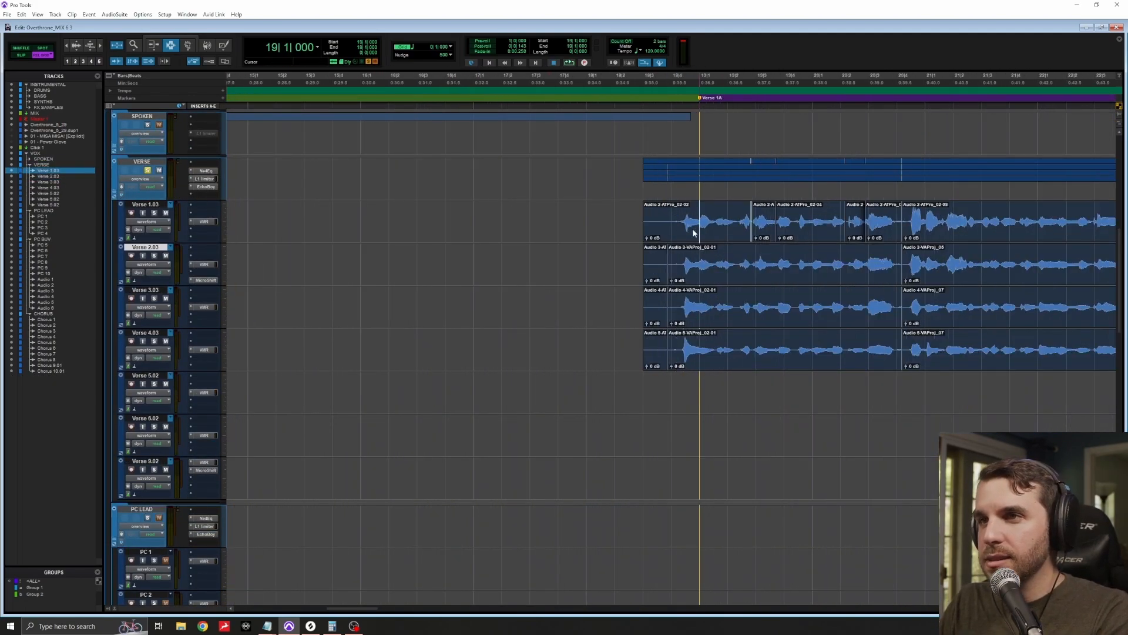
Step: Play the soloed verse vocals into Verse 1A and stop
{"action": "key", "text": "space"}
{"action": "key", "text": "ctrl+["}
{"action": "key", "text": "ctrl+["}
{"action": "key", "text": "ctrl+["}
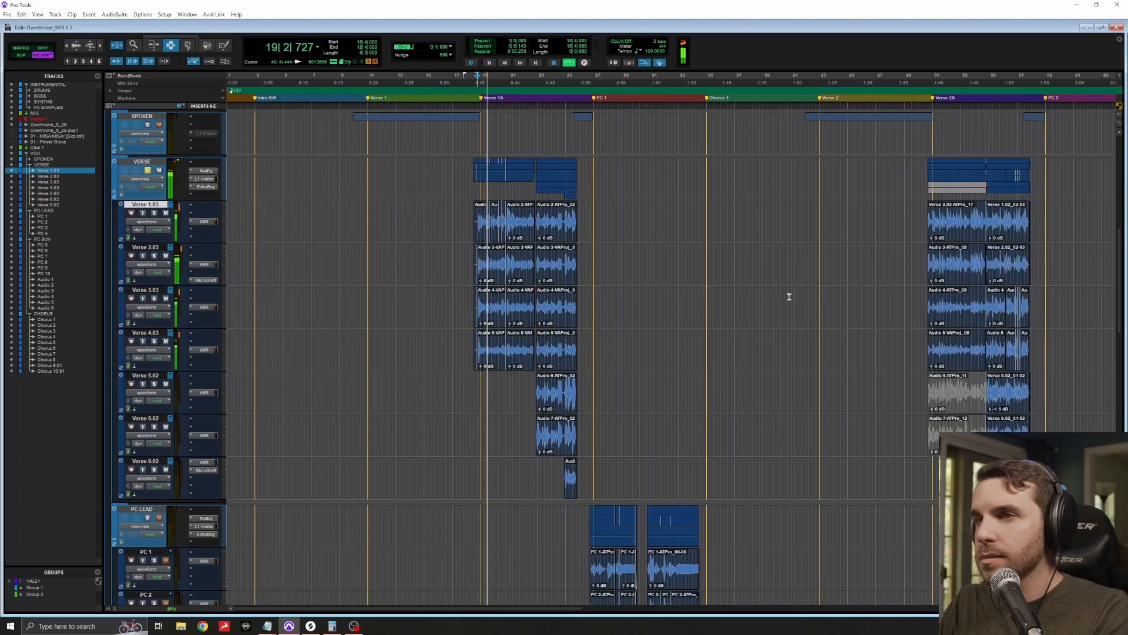
{"action": "key", "text": "space"}
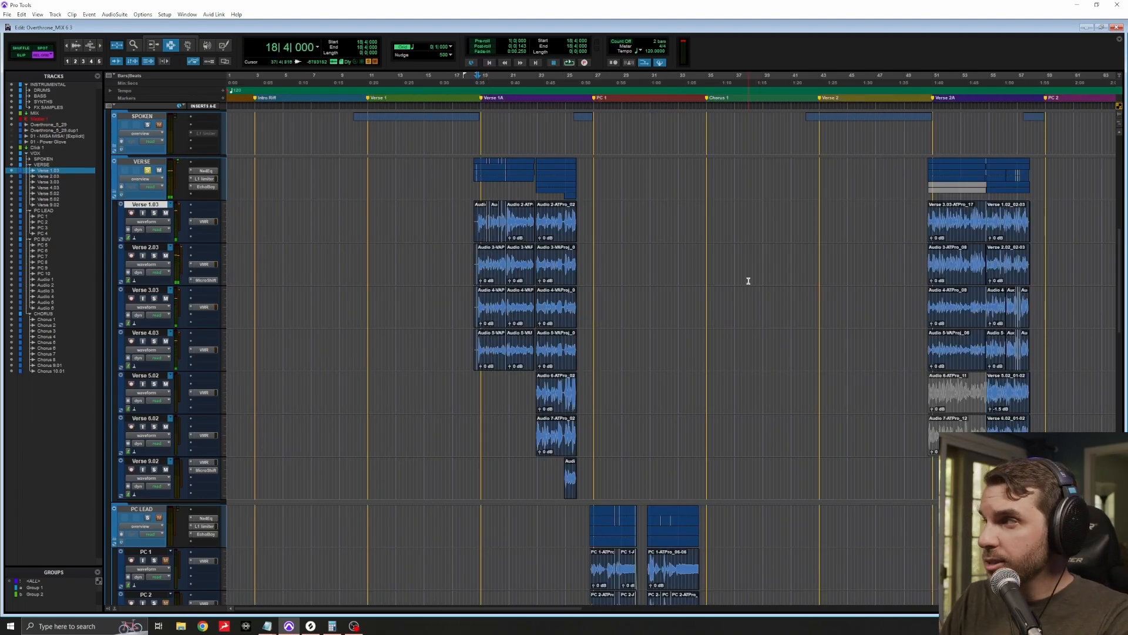
Step: Show the whole song timeline and reduce all tracks to the small height
{"action": "key", "text": "ctrl+["}
{"action": "left_click", "coordinate": [224, 292], "text": "alt"}
{"action": "left_click", "coordinate": [236, 315]}
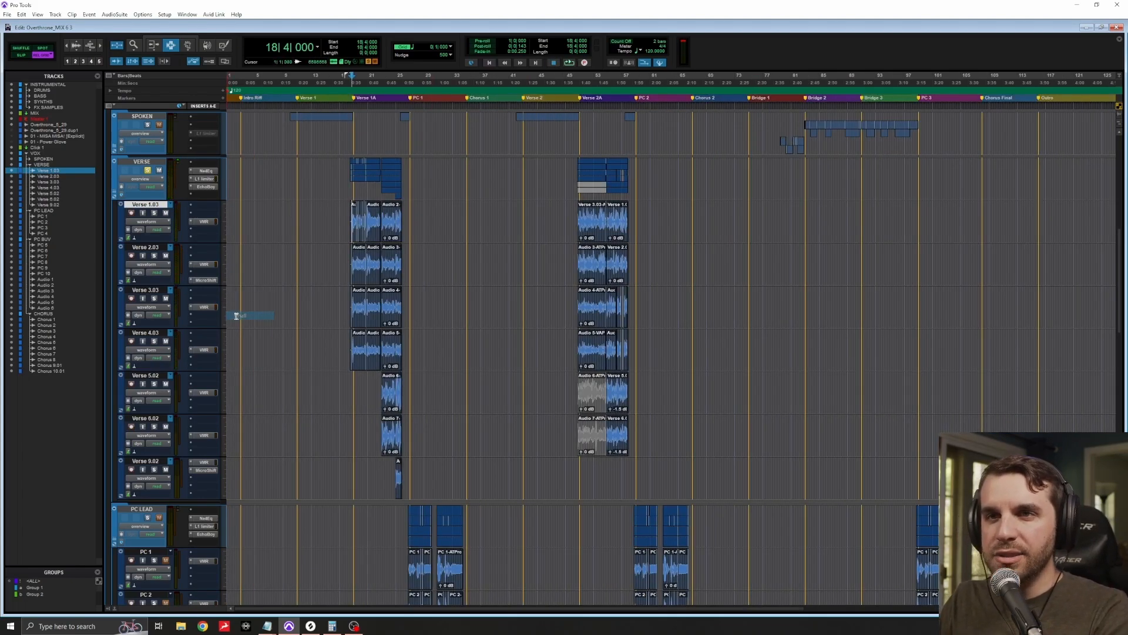
{"action": "left_click", "coordinate": [433, 292]}
{"action": "scroll", "coordinate": [478, 308], "scroll_direction": "up", "scroll_amount": 2}
{"action": "scroll", "coordinate": [482, 308], "scroll_direction": "up", "scroll_amount": 2}
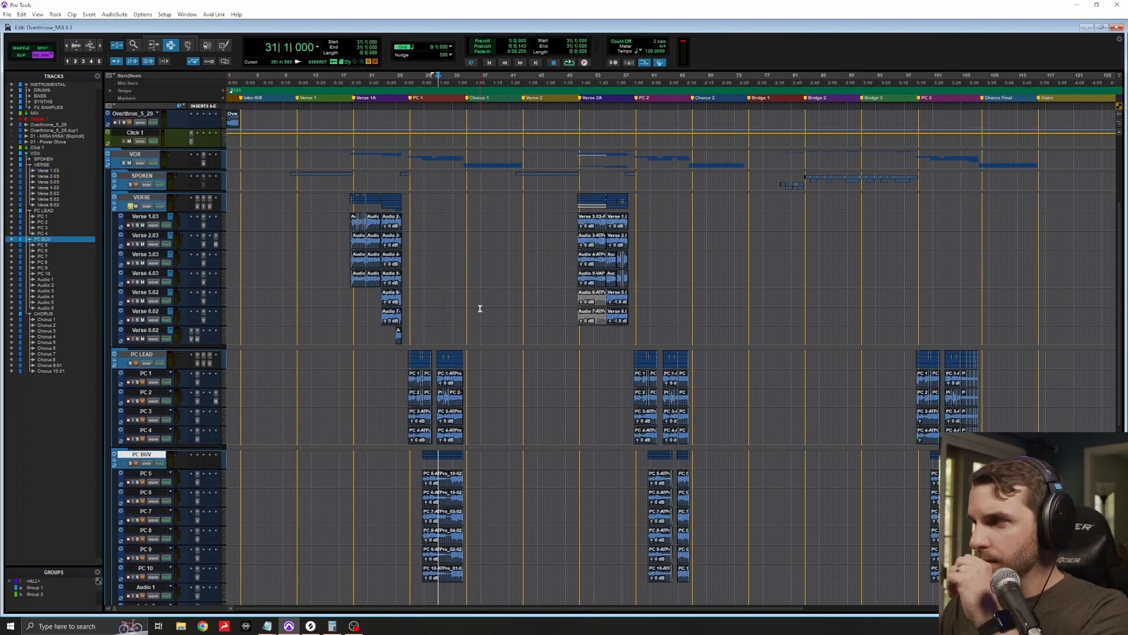
Step: Look over the PC LEAD, PC BUV and CHORUS folders and their clips across the song
{"action": "scroll", "coordinate": [467, 315], "scroll_direction": "down", "scroll_amount": 3}
{"action": "scroll", "coordinate": [477, 322], "scroll_direction": "down", "scroll_amount": 2}
{"action": "left_click", "coordinate": [479, 319]}
{"action": "scroll", "coordinate": [478, 320], "scroll_direction": "up", "scroll_amount": 3}
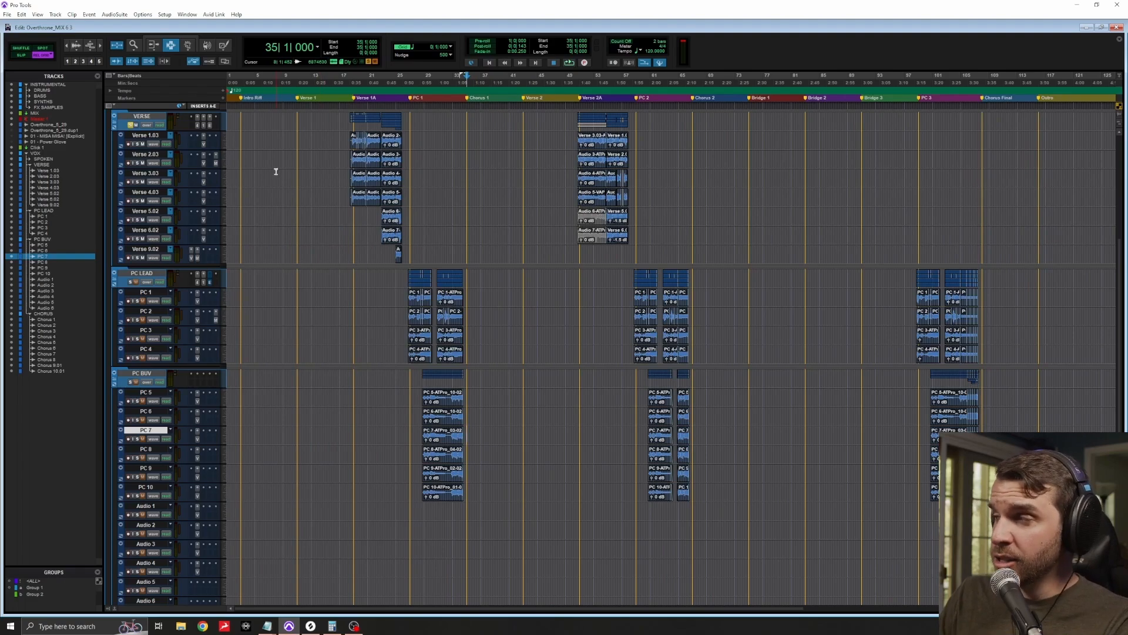
{"action": "scroll", "coordinate": [723, 335], "scroll_direction": "down", "scroll_amount": 8}
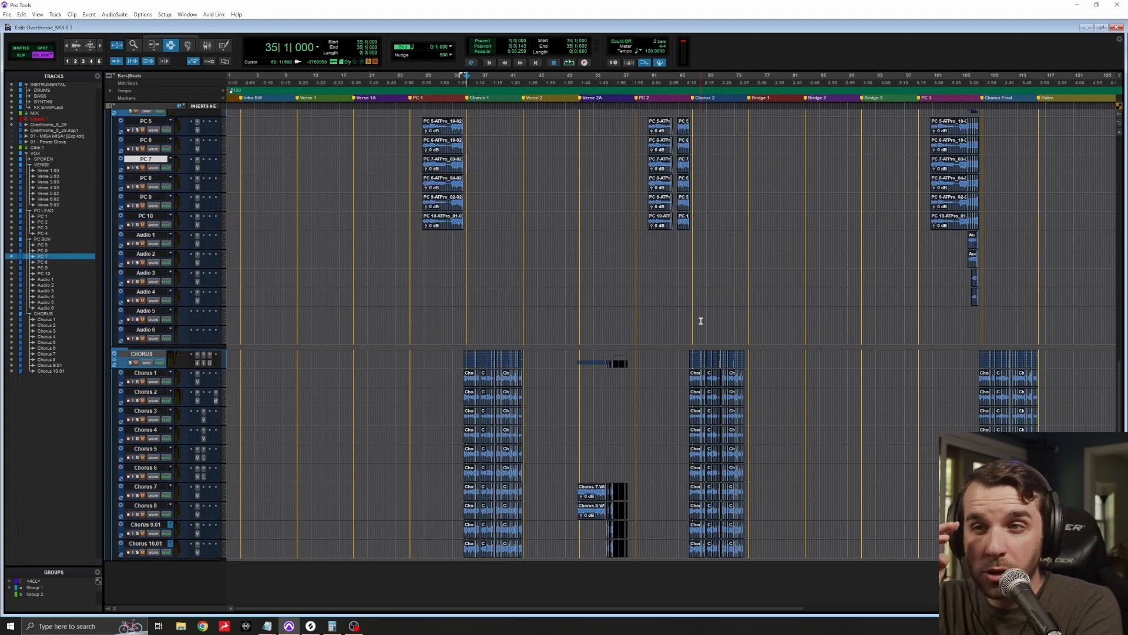
Step: Examine the channel strips of the vocal tracks in the Mix window, returning to the Edit window
{"action": "key", "text": "ctrl+equal"}
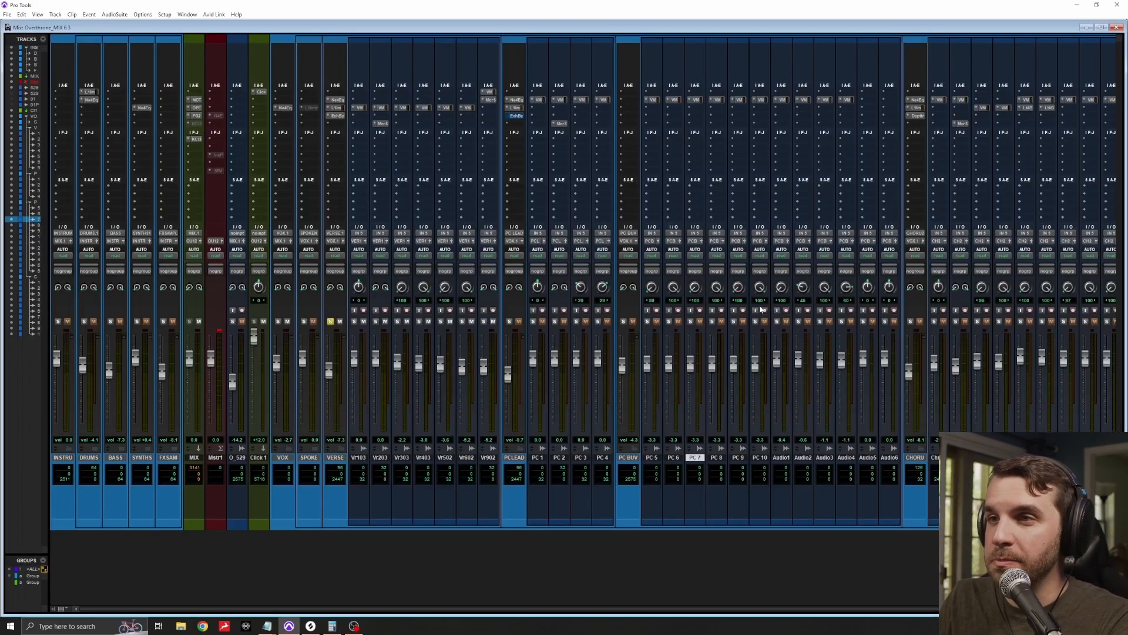
{"action": "scroll", "coordinate": [882, 336], "scroll_direction": "right", "scroll_amount": 3}
{"action": "key", "text": "ctrl+equal"}
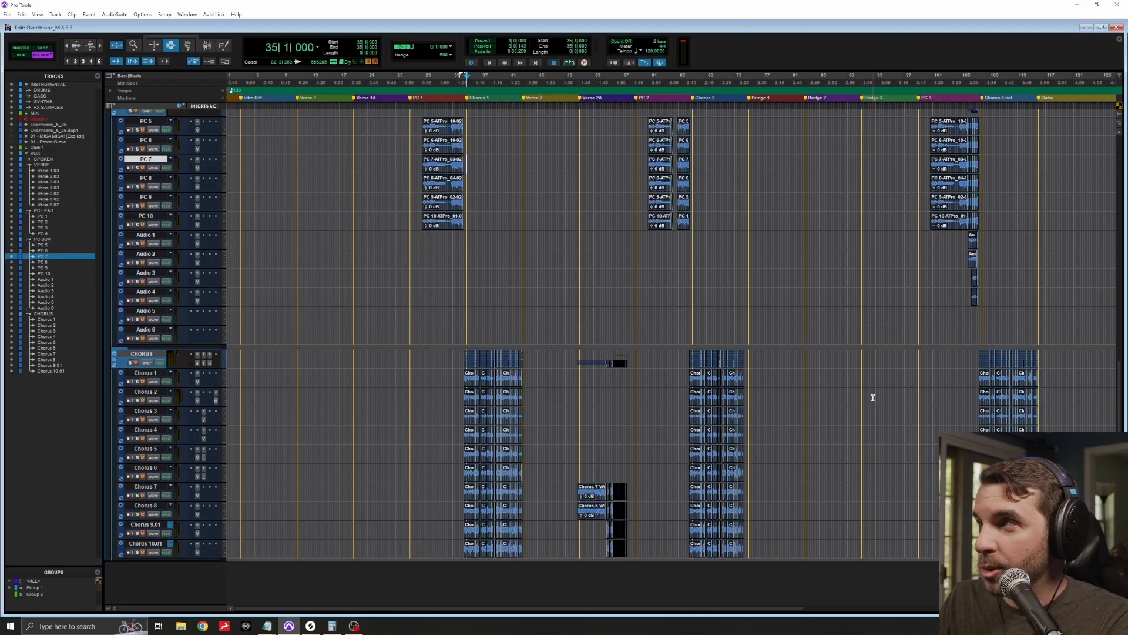
Step: Compare the clip layout of the VERSE, PC LEAD, PC BUV and CHORUS folders over the song sections
{"action": "left_click", "coordinate": [358, 318]}
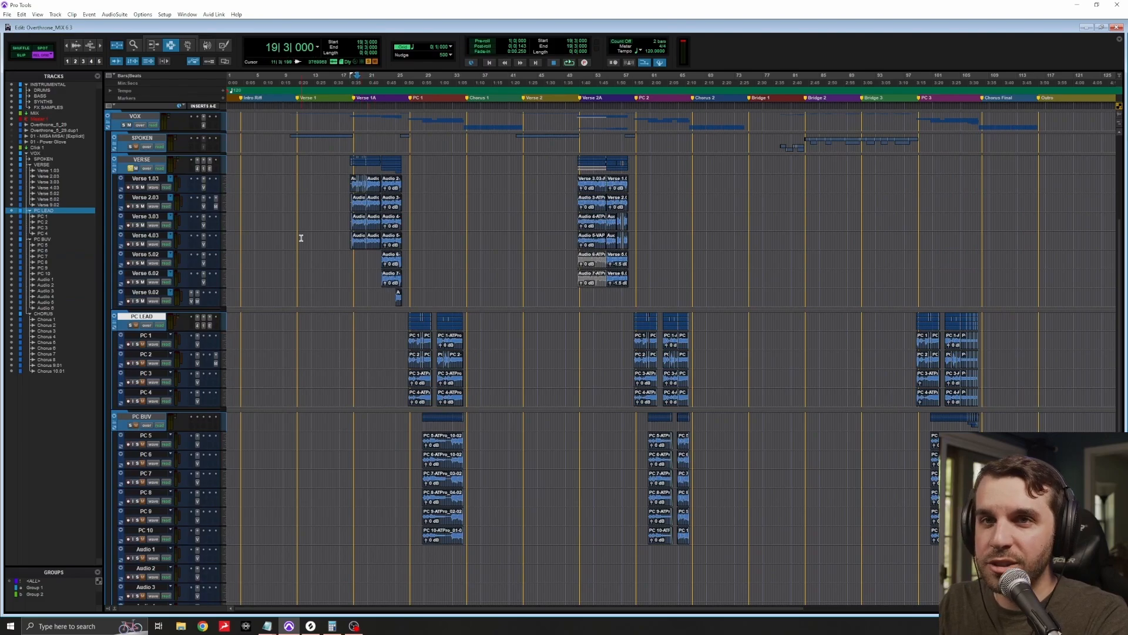
{"action": "left_click_drag", "start_coordinate": [298, 241], "coordinate": [453, 247]}
{"action": "left_click", "coordinate": [452, 242]}
{"action": "scroll", "coordinate": [452, 281], "scroll_direction": "down", "scroll_amount": 5}
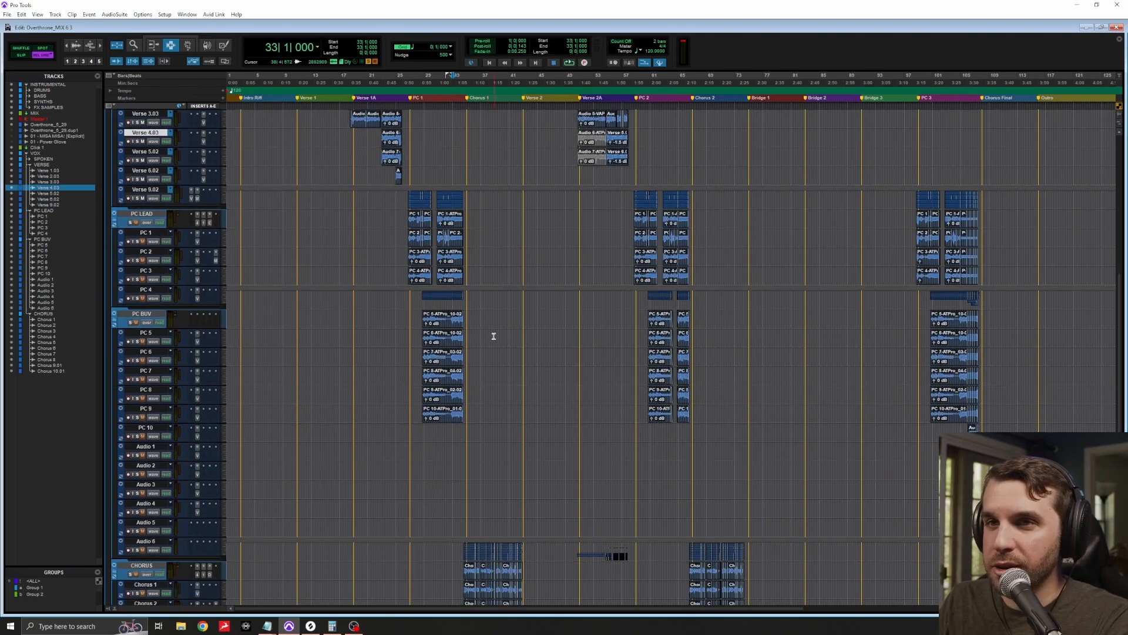
{"action": "scroll", "coordinate": [517, 335], "scroll_direction": "up", "scroll_amount": 4}
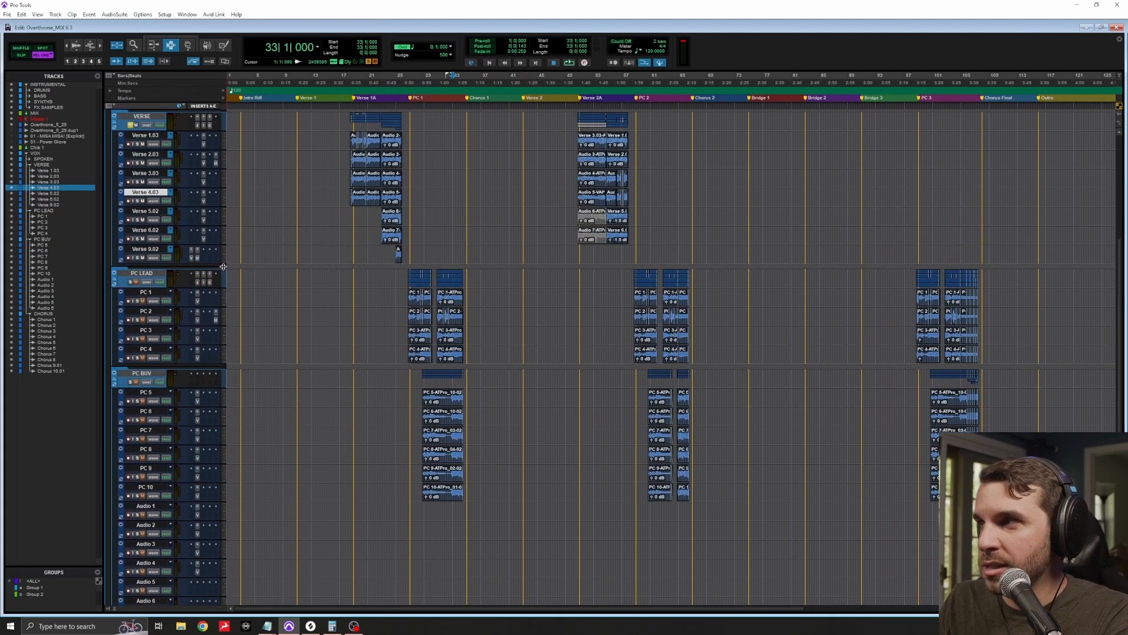
{"action": "scroll", "coordinate": [311, 241], "scroll_direction": "down", "scroll_amount": 3}
{"action": "scroll", "coordinate": [326, 246], "scroll_direction": "down", "scroll_amount": 1}
{"action": "scroll", "coordinate": [635, 328], "scroll_direction": "up", "scroll_amount": 6}
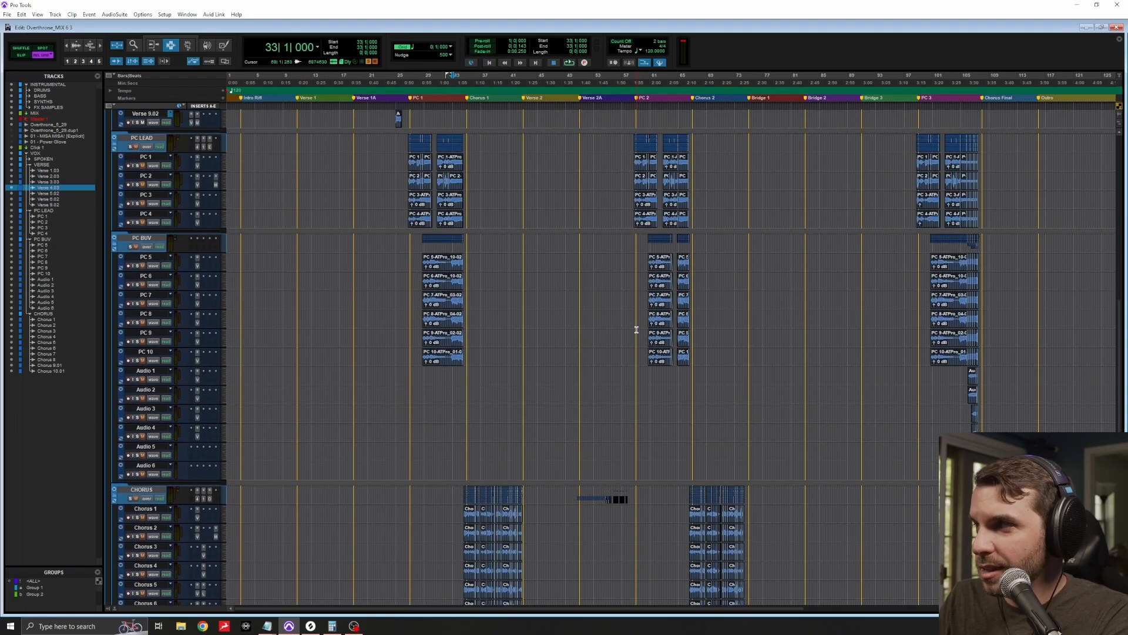
Step: Switch the solo from the VERSE folder to PC LEAD and play its vocals from 26|3|000 into PC 1
{"action": "left_click", "coordinate": [390, 259]}
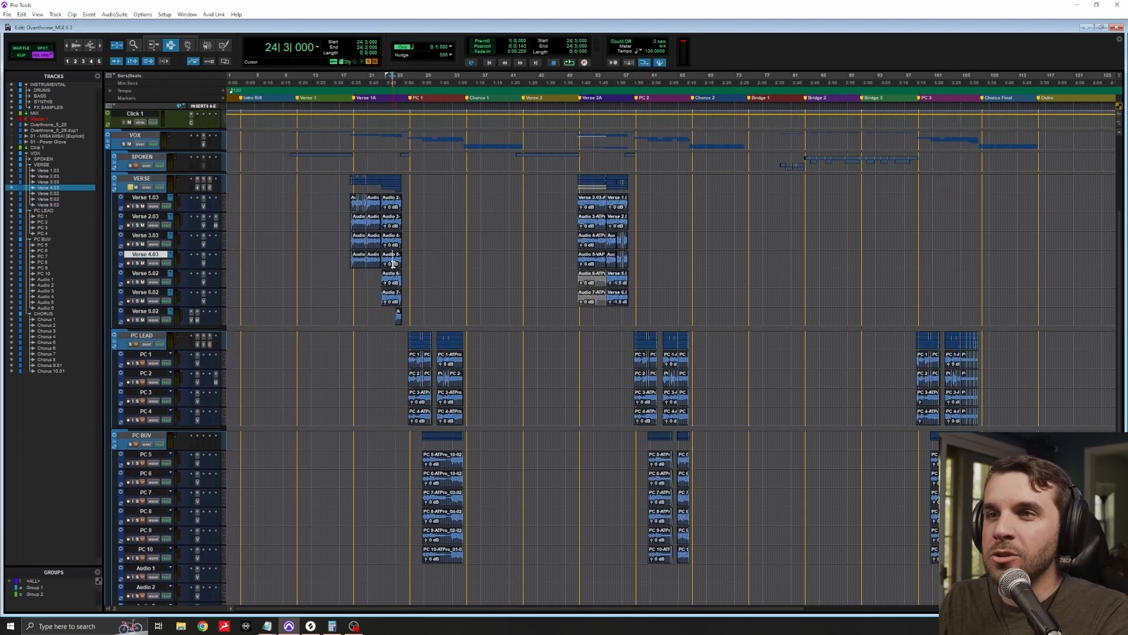
{"action": "key", "text": "ctrl+]"}
{"action": "key", "text": "ctrl+]"}
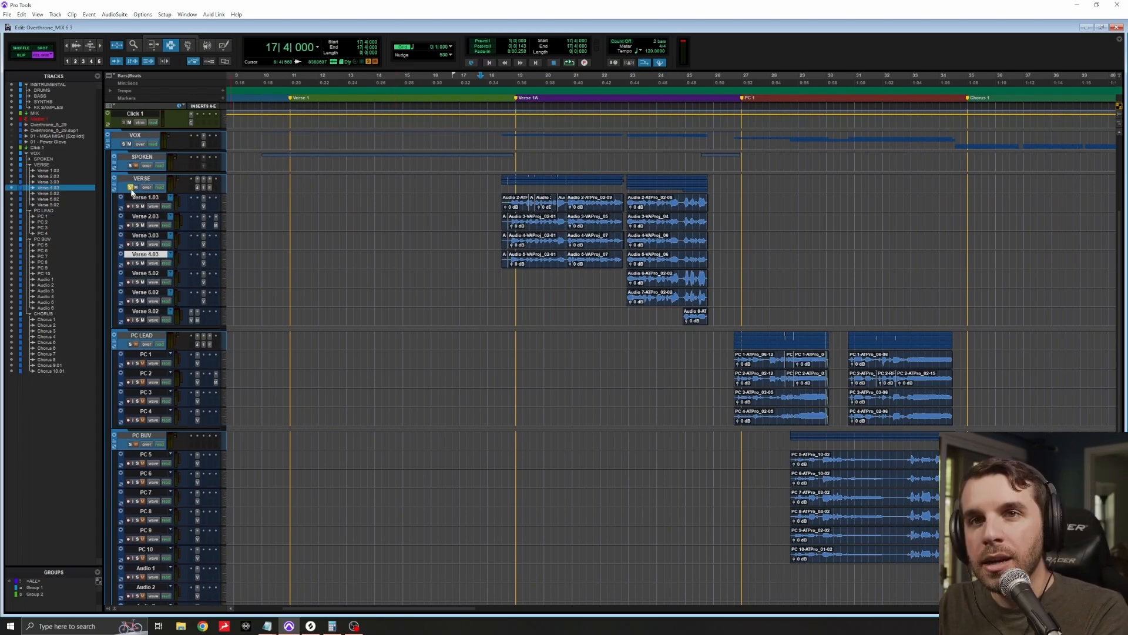
{"action": "left_click", "coordinate": [130, 188]}
{"action": "left_click", "coordinate": [130, 344]}
{"action": "left_click", "coordinate": [728, 379]}
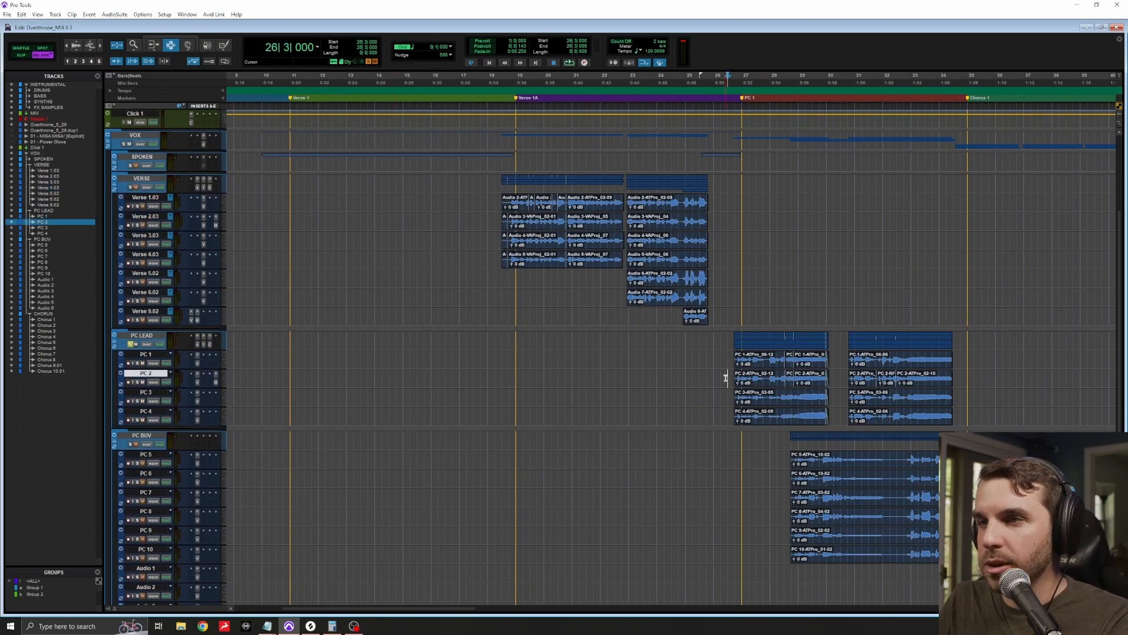
{"action": "key", "text": "space"}
{"action": "scroll", "coordinate": [838, 439], "scroll_direction": "down", "scroll_amount": 2}
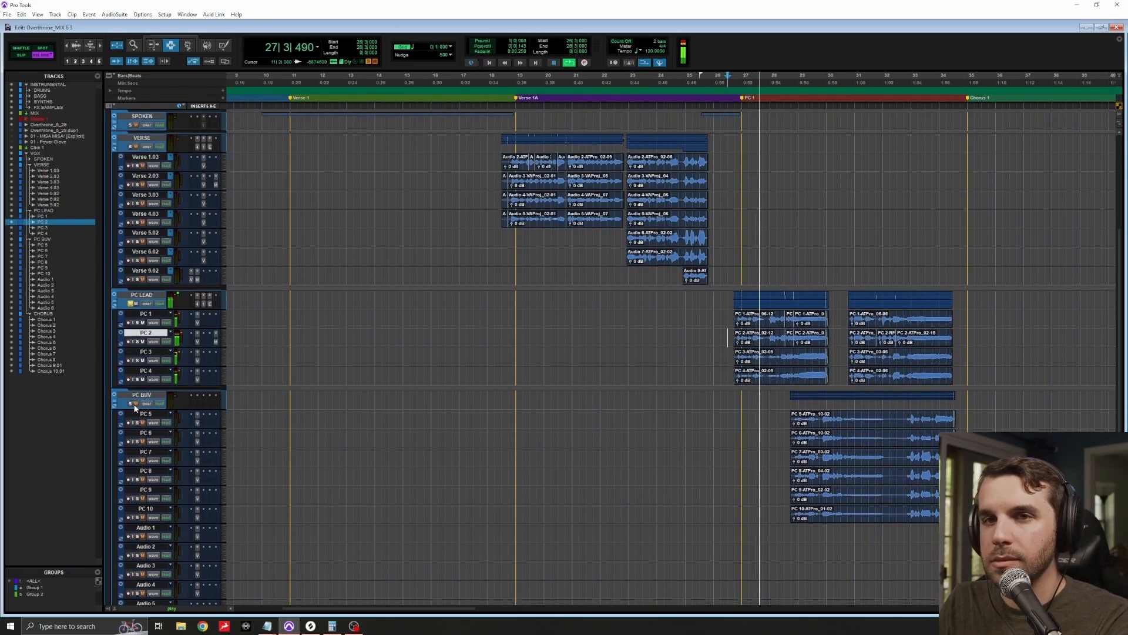
{"action": "key", "text": "space"}
Step: Solo the PC BUV folder instead of PC LEAD, play its backing vocals from 28|4|000, and clear its solo
{"action": "scroll", "coordinate": [658, 431], "scroll_direction": "down", "scroll_amount": 3}
{"action": "left_click", "coordinate": [788, 369]}
{"action": "key", "text": "ctrl+]"}
{"action": "key", "text": "ctrl+]"}
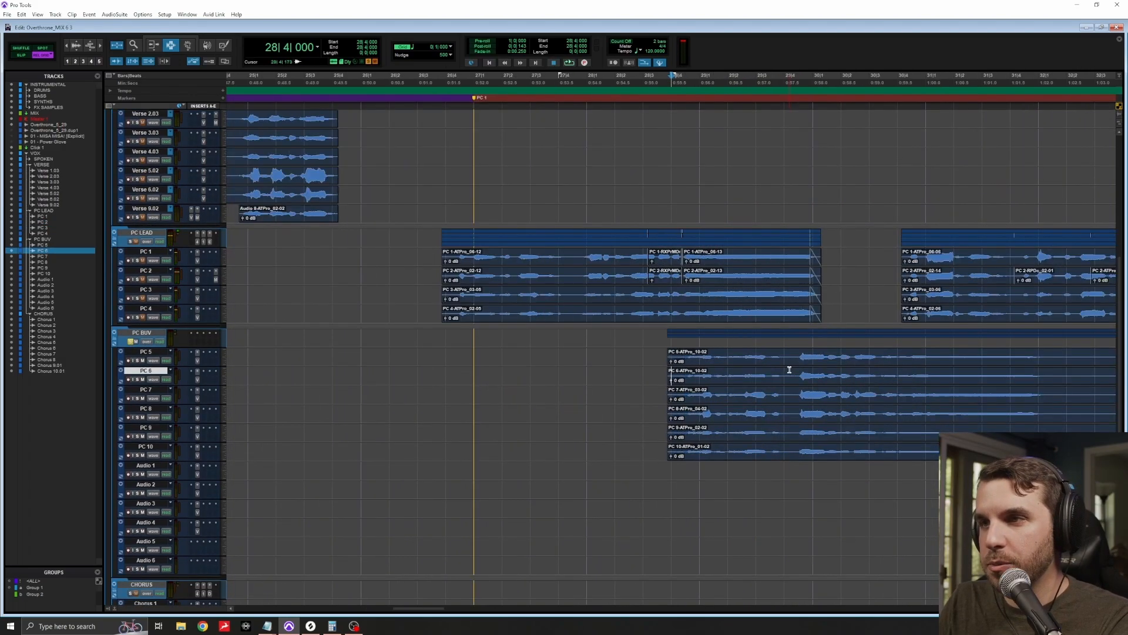
{"action": "key", "text": "space"}
{"action": "key", "text": "ctrl+["}
{"action": "key", "text": "ctrl+["}
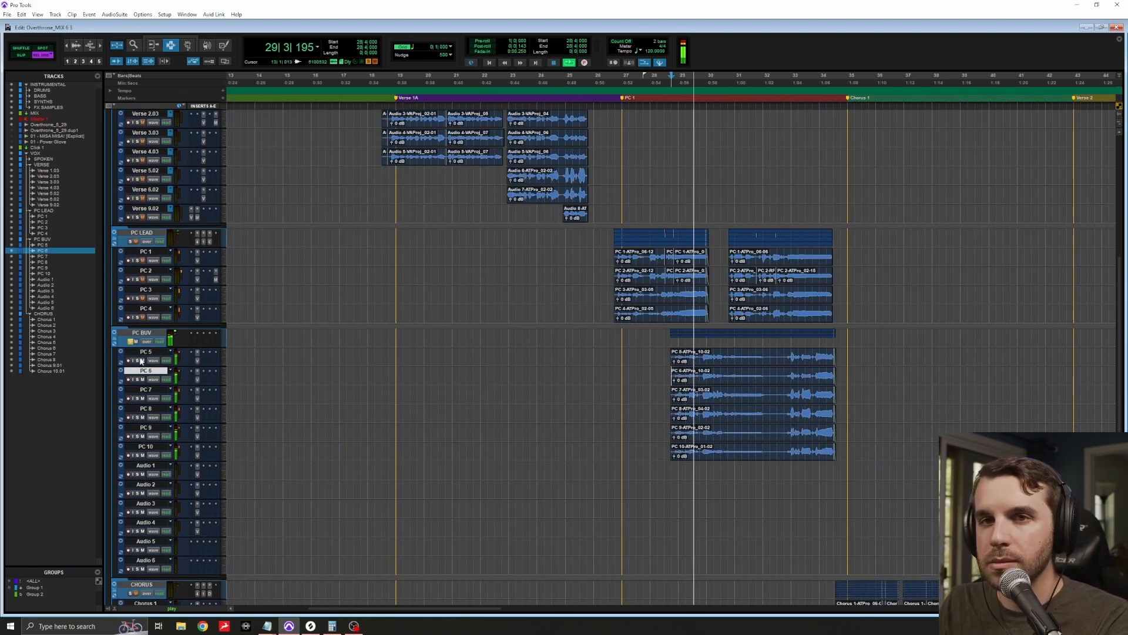
{"action": "left_click", "coordinate": [130, 341]}
{"action": "key", "text": "space"}
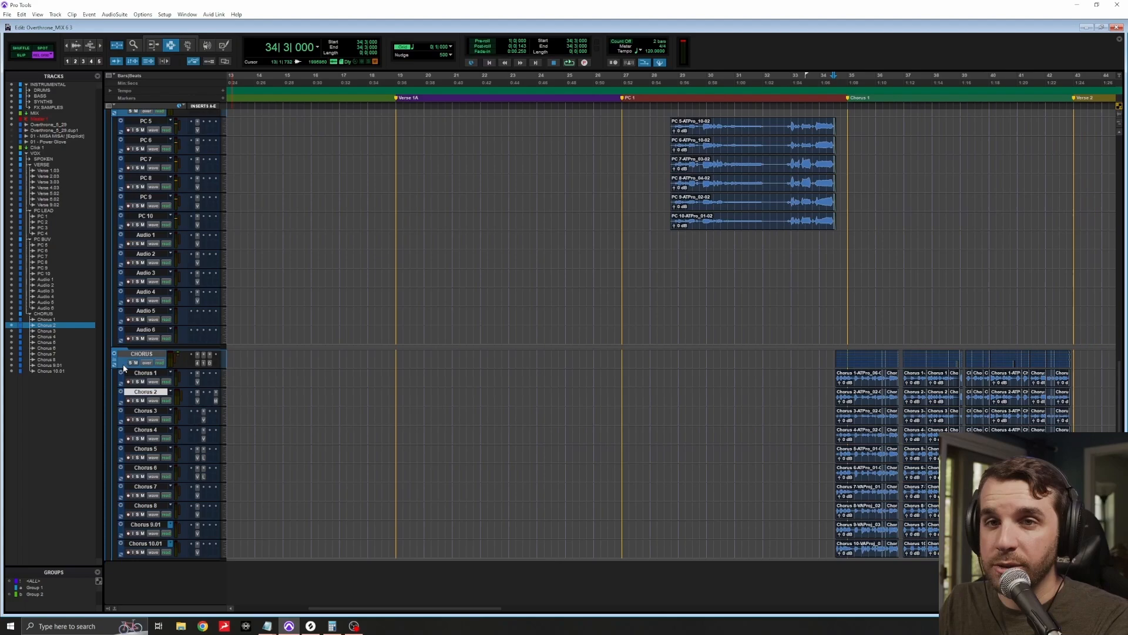
Step: Solo the CHORUS folder and play its vocals from 34|3|000 into Chorus 1
{"action": "left_click", "coordinate": [130, 362]}
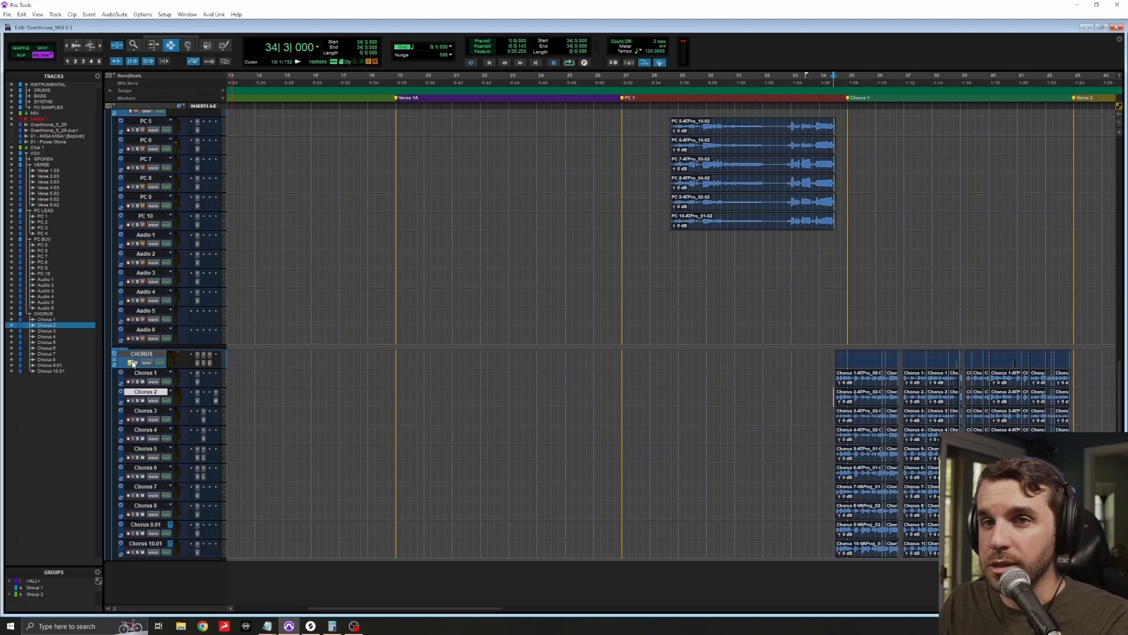
{"action": "key", "text": "space"}
{"action": "key", "text": "ctrl+["}
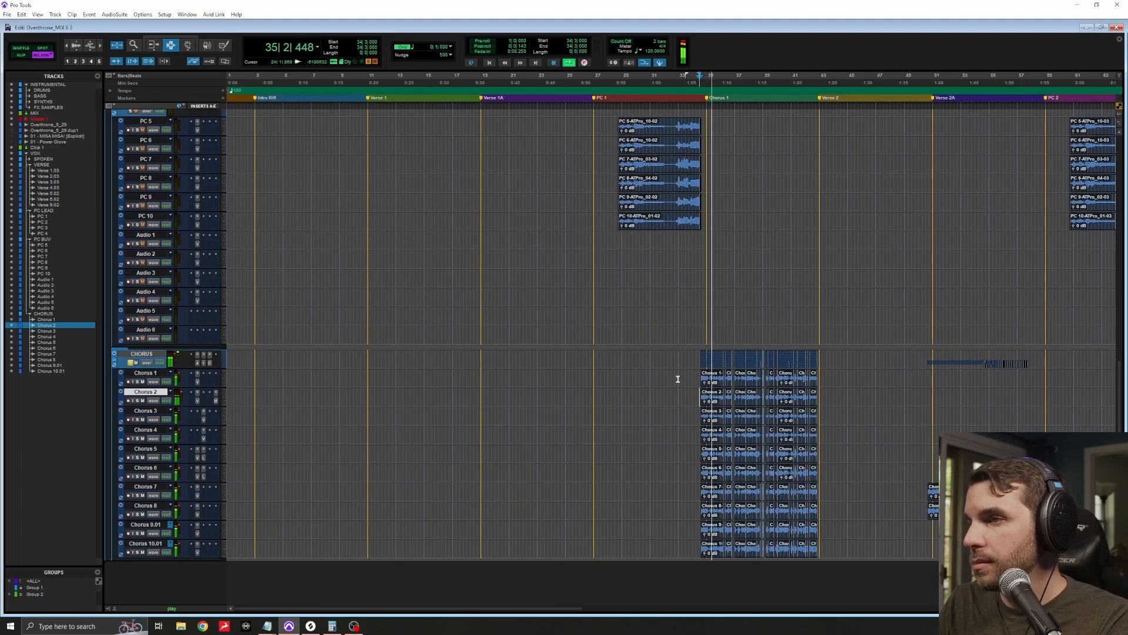
{"action": "key", "text": "space"}
Step: Solo the VERSE folder as well and play the Verse 2A vocals from 54|4|000
{"action": "left_click", "coordinate": [908, 416]}
{"action": "key", "text": "ctrl+]"}
{"action": "key", "text": "ctrl+]"}
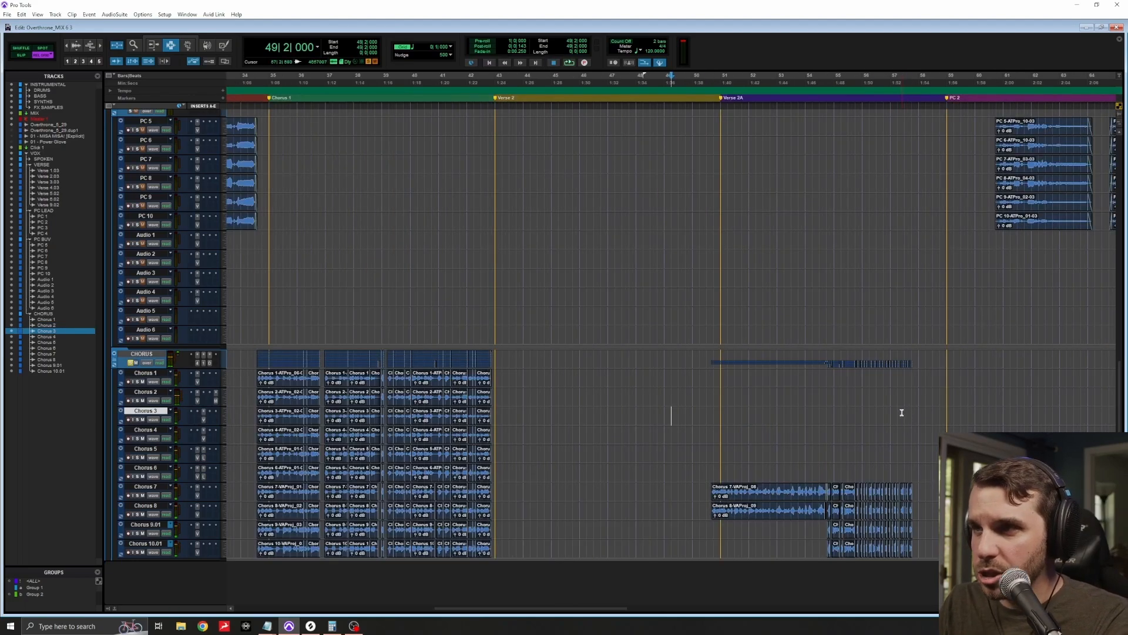
{"action": "scroll", "coordinate": [861, 411], "scroll_direction": "right", "scroll_amount": 2}
{"action": "scroll", "coordinate": [882, 408], "scroll_direction": "up", "scroll_amount": 3}
{"action": "scroll", "coordinate": [890, 405], "scroll_direction": "up", "scroll_amount": 3}
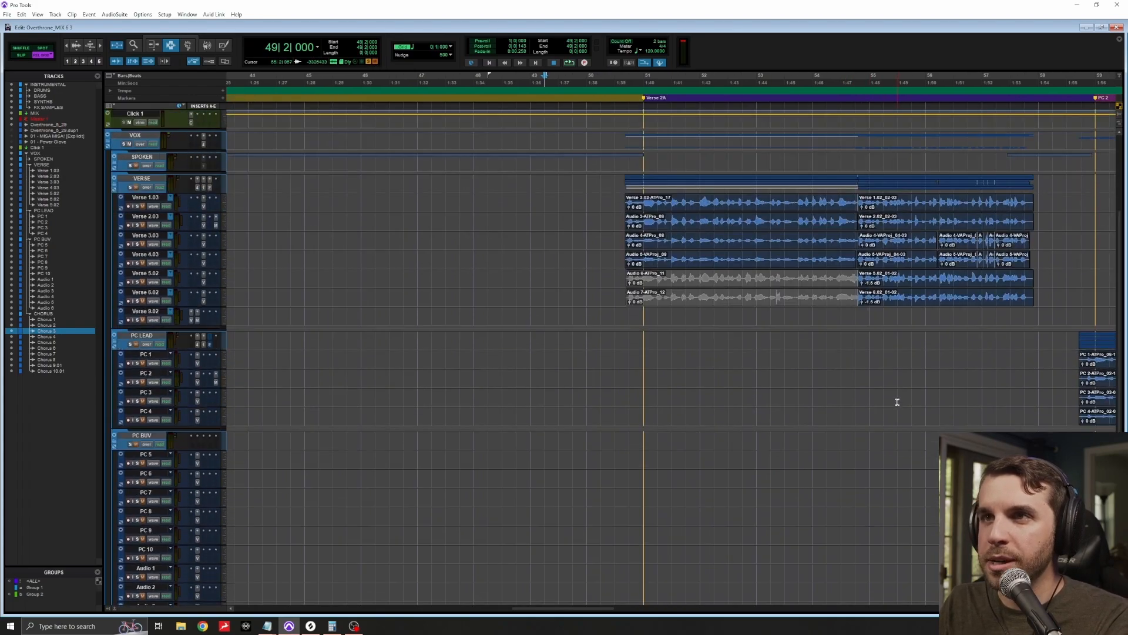
{"action": "left_click", "coordinate": [617, 201]}
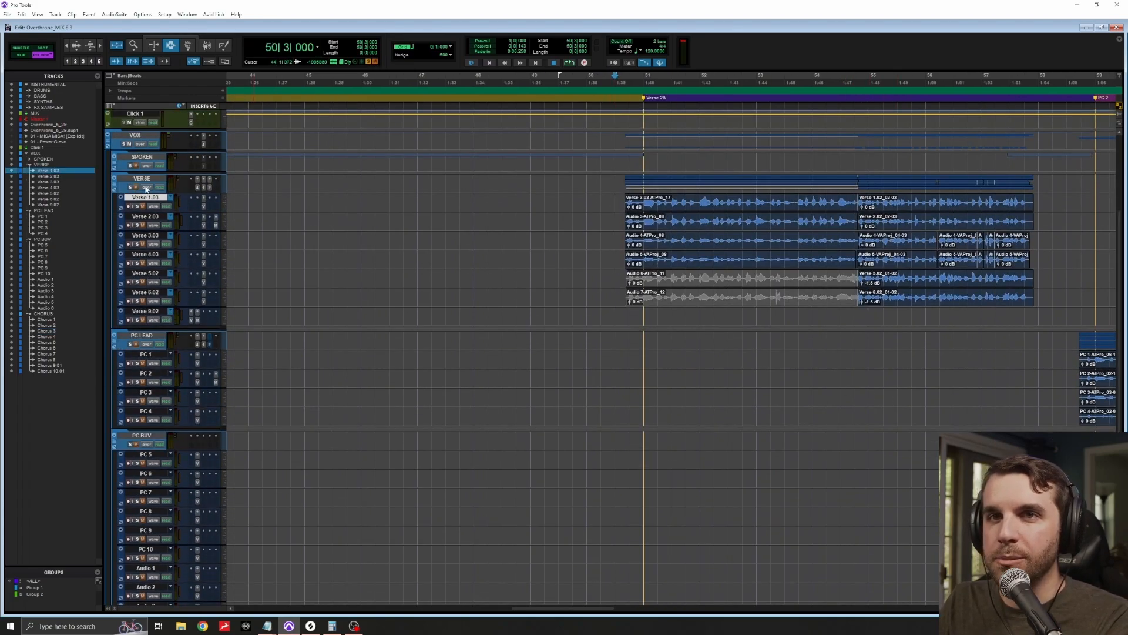
{"action": "left_click", "coordinate": [130, 186]}
{"action": "left_click", "coordinate": [856, 221]}
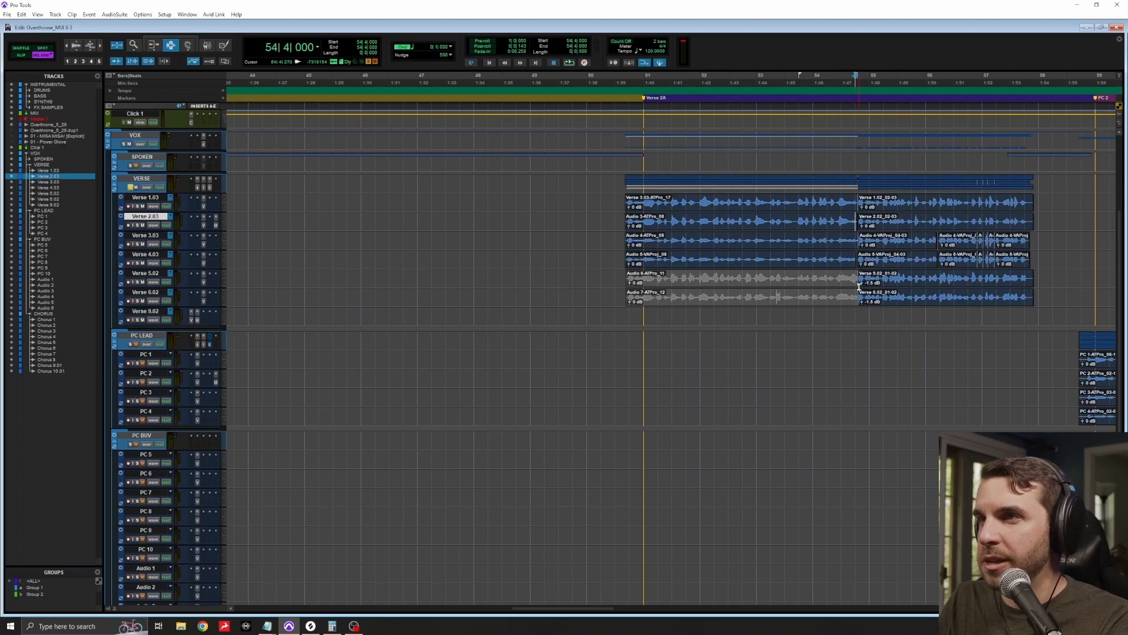
{"action": "key", "text": "space"}
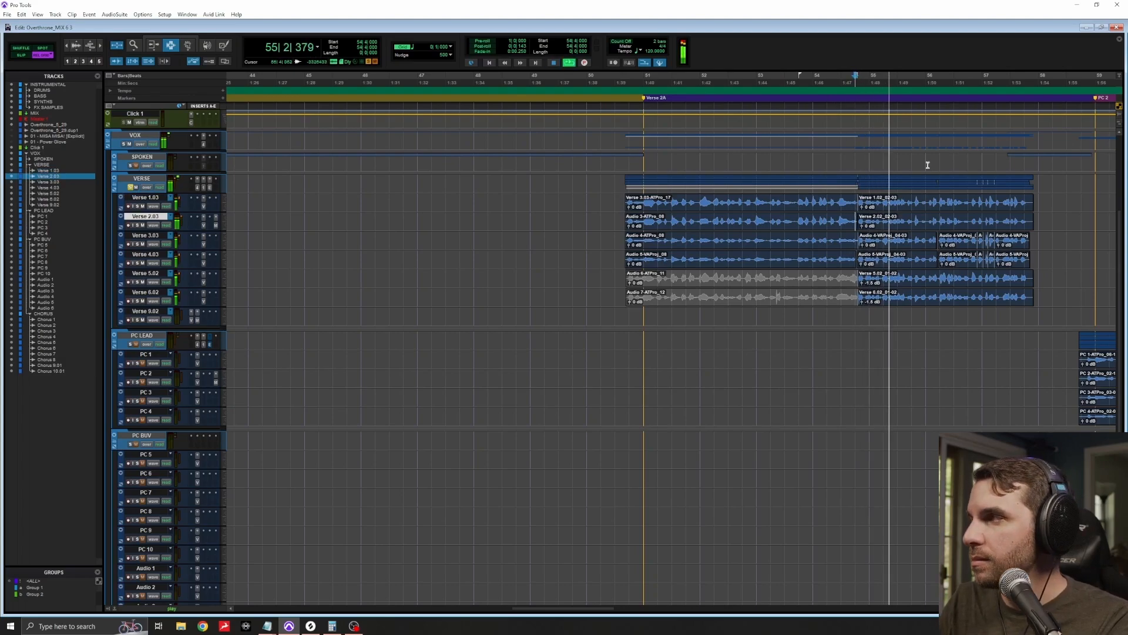
{"action": "key", "text": "space"}
Step: Turn the CHORUS folder's solo off and on again, and place the playback position at 53|1|000 in Verse 2A
{"action": "scroll", "coordinate": [924, 236], "scroll_direction": "down", "scroll_amount": 10}
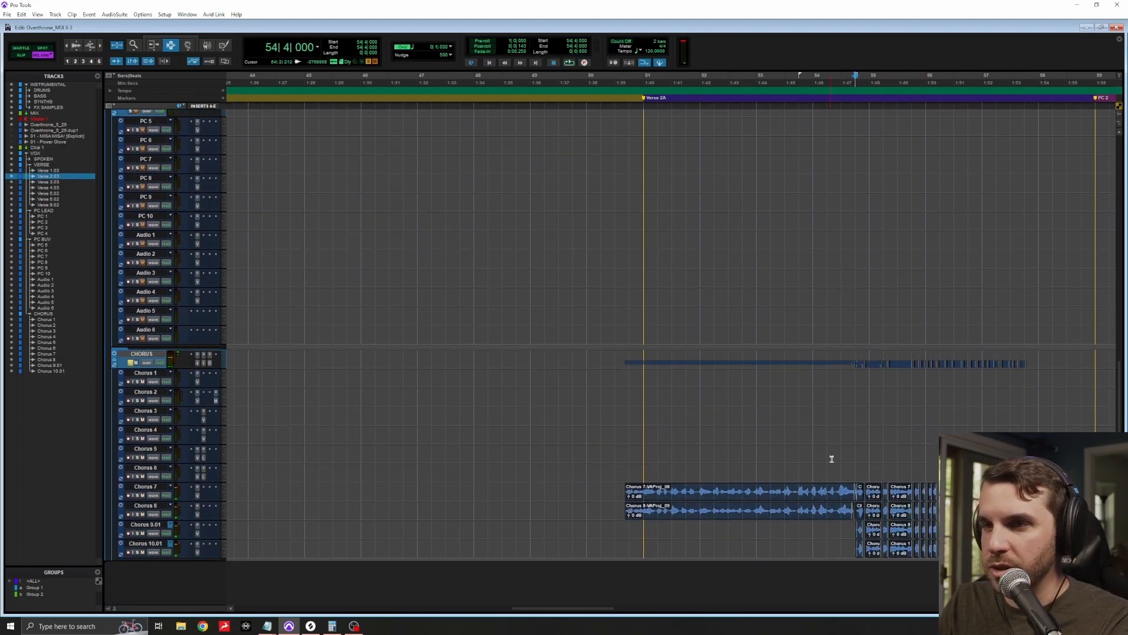
{"action": "left_click", "coordinate": [131, 364]}
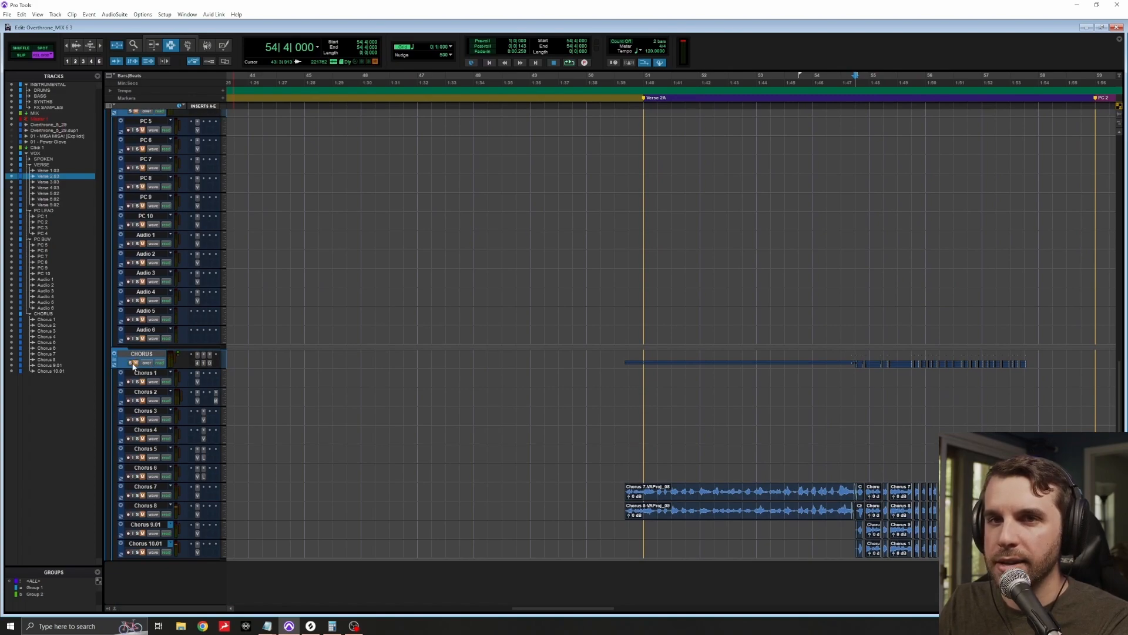
{"action": "left_click", "coordinate": [133, 363]}
{"action": "left_click", "coordinate": [735, 438]}
{"action": "left_click", "coordinate": [812, 448]}
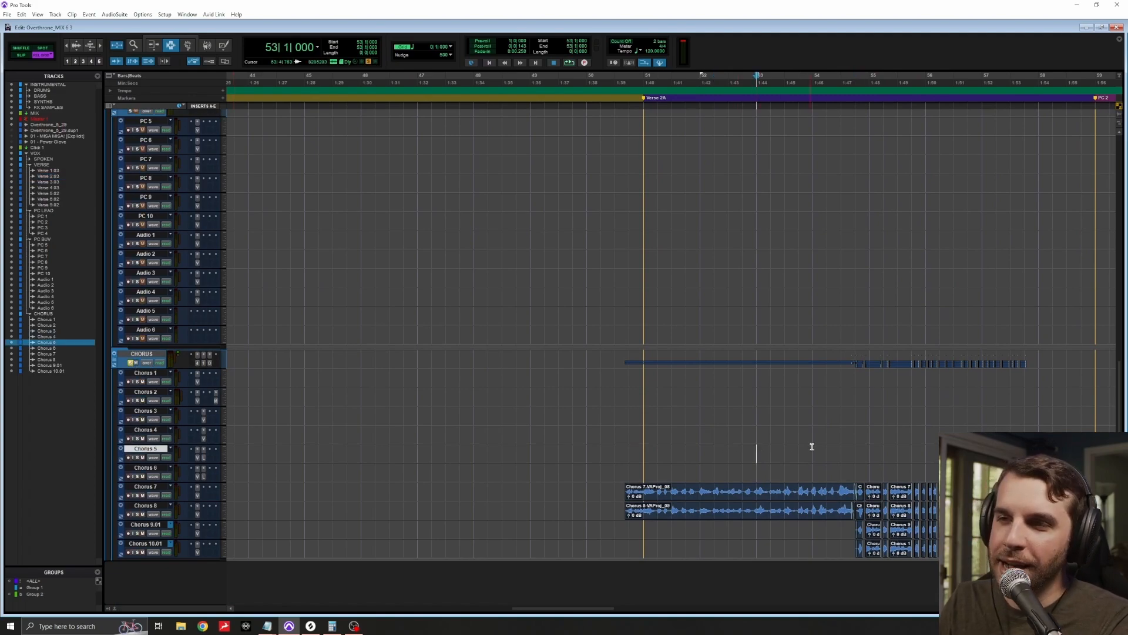
Step: Play the soloed CHORUS vocals from 53|1|000 through Verse 2A into bar 55, and clear the folder's solo
{"action": "key", "text": "space"}
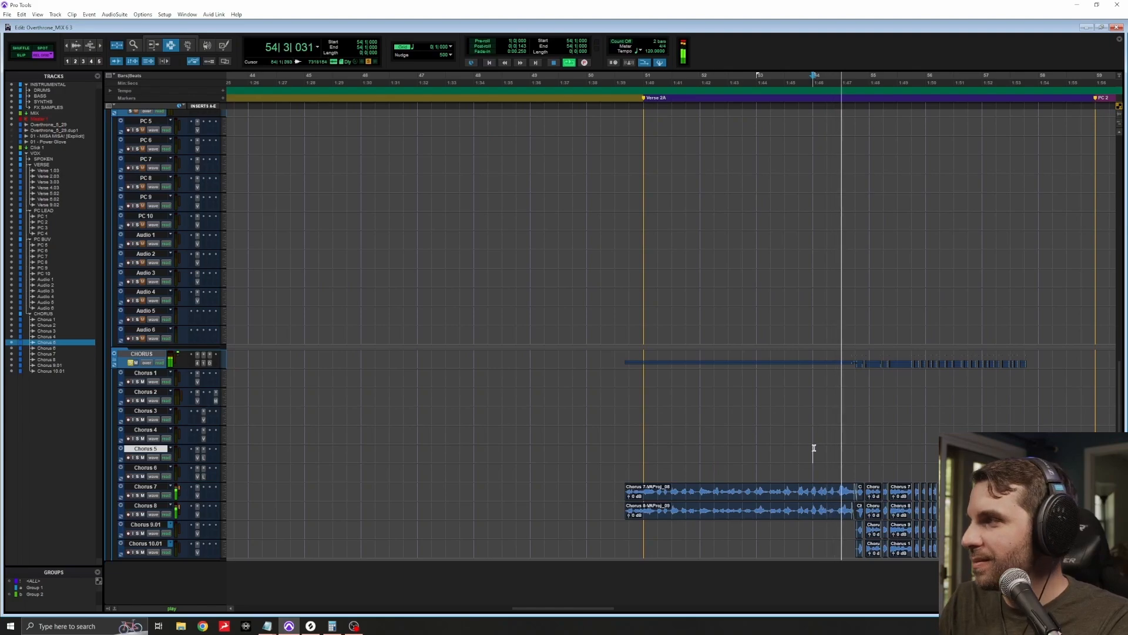
{"action": "scroll", "coordinate": [811, 447], "scroll_direction": "right", "scroll_amount": 3}
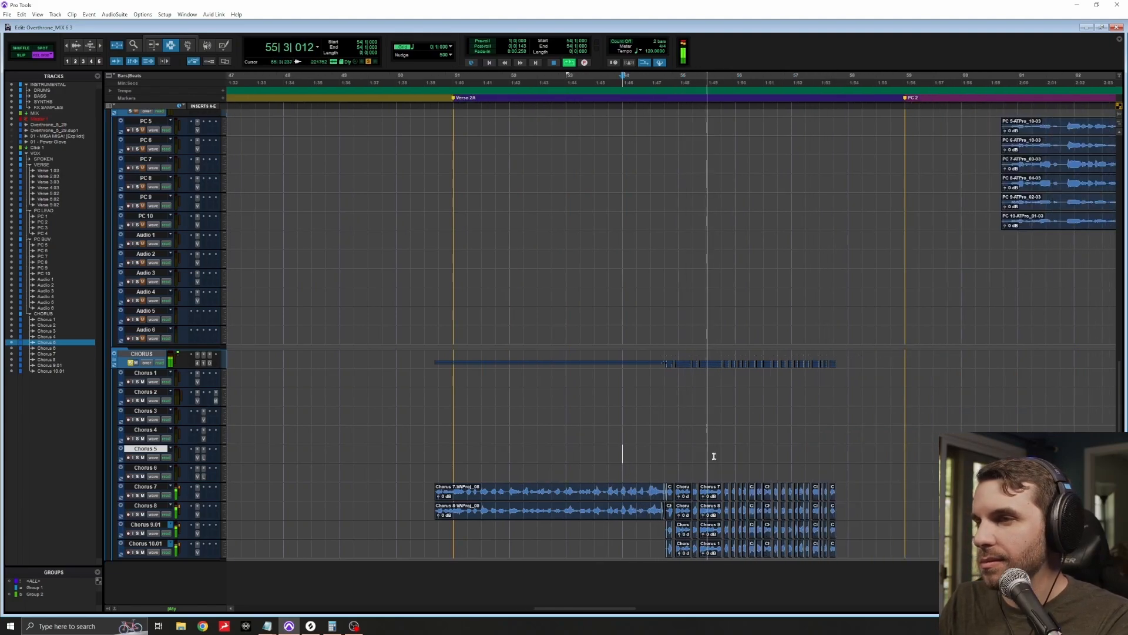
{"action": "key", "text": "space"}
{"action": "left_click", "coordinate": [131, 363]}
Step: Examine the chopped Chorus 7 to 10 clips up close and play them from 54|4|000 with the CHORUS folder soloed
{"action": "left_click", "coordinate": [732, 491]}
{"action": "key", "text": "t"}
{"action": "key", "text": "t"}
{"action": "key", "text": "t"}
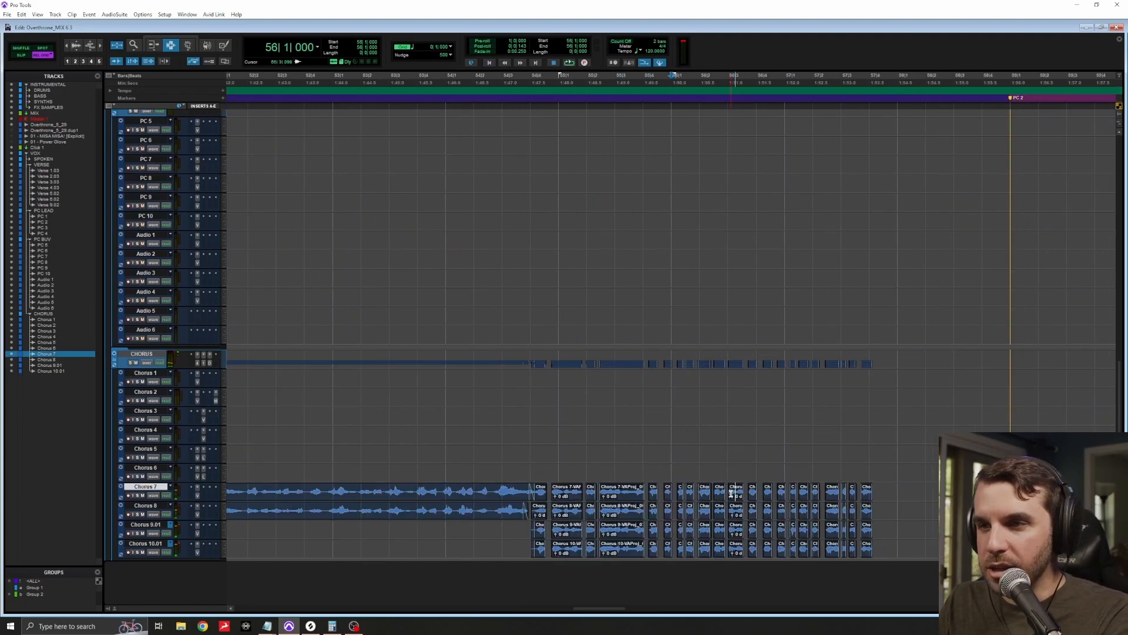
{"action": "scroll", "coordinate": [690, 492], "scroll_direction": "left", "scroll_amount": 4}
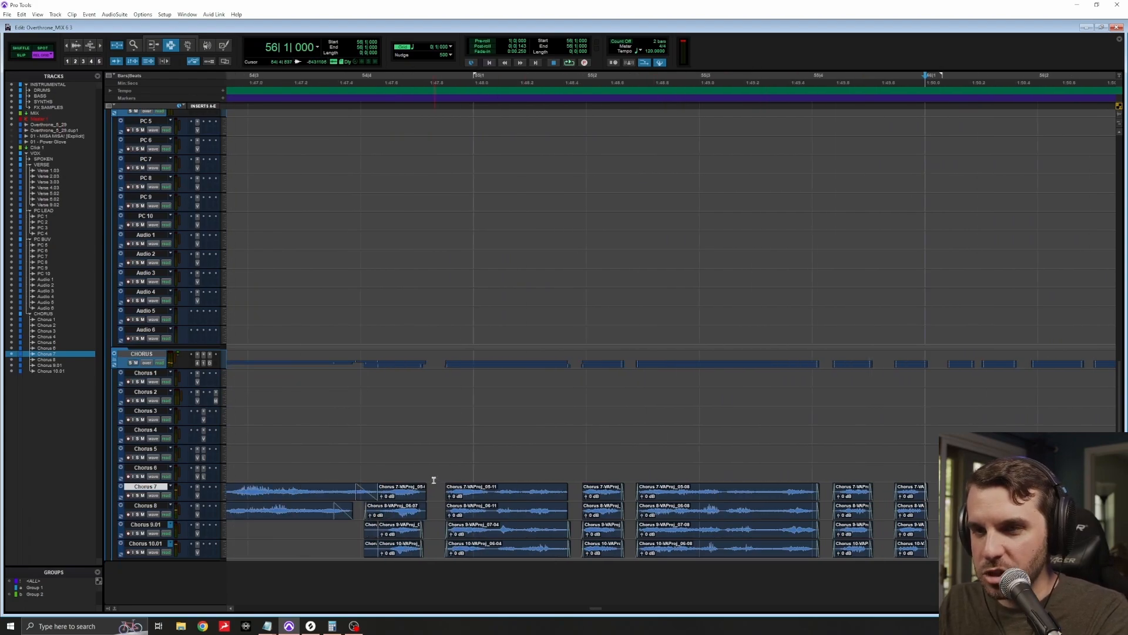
{"action": "left_click", "coordinate": [363, 477]}
{"action": "key", "text": "space"}
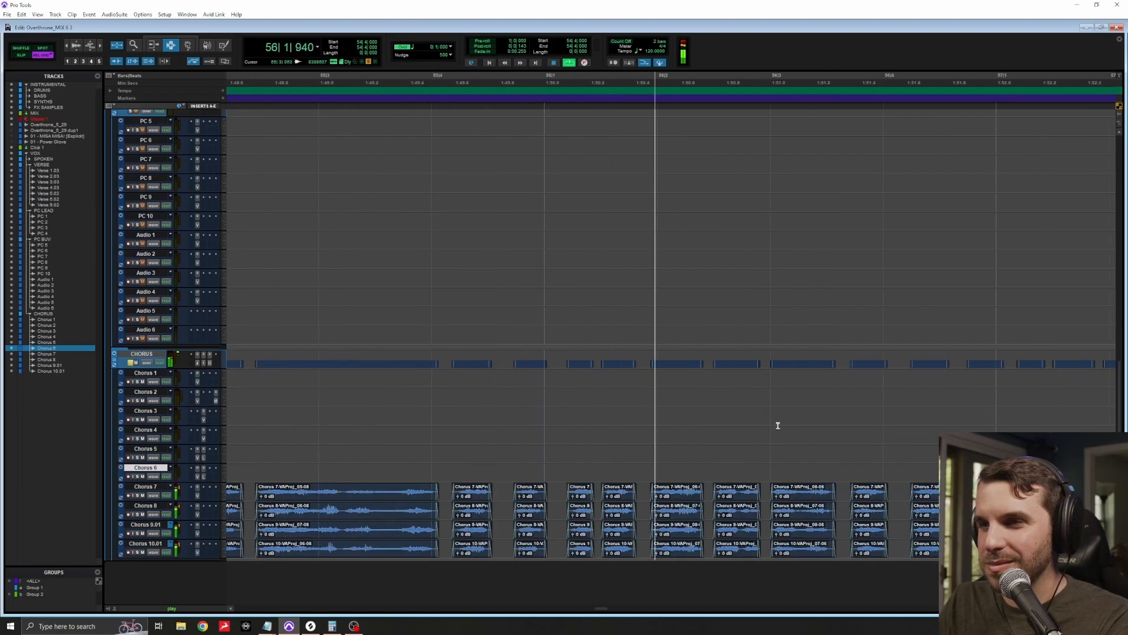
{"action": "key", "text": "space"}
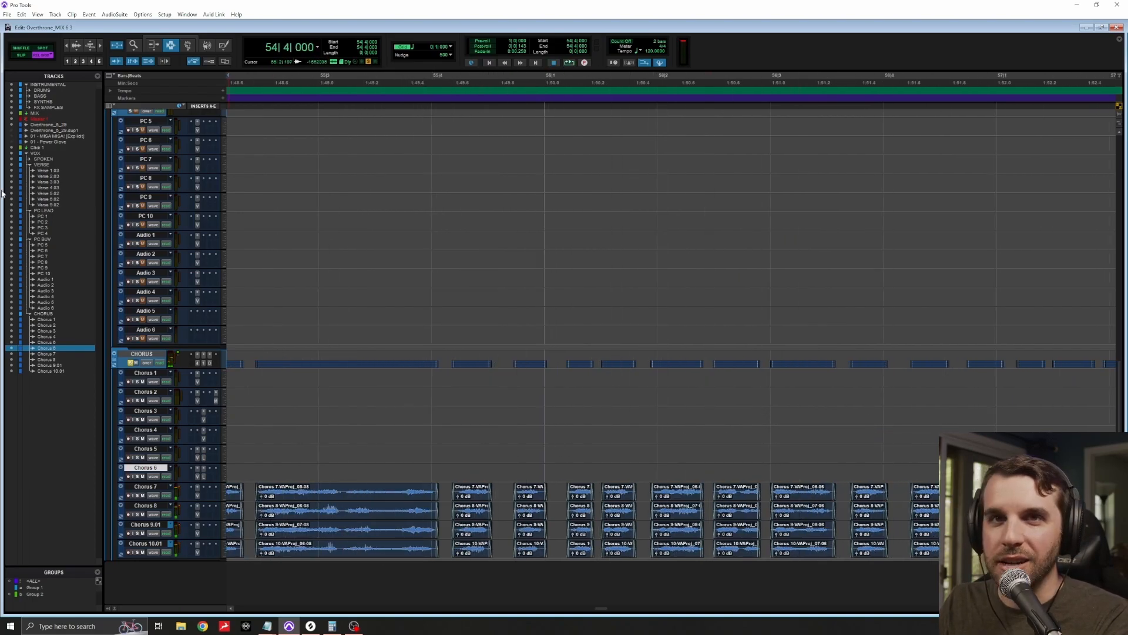
Step: Show the whole session timeline and select the long Overthrone_5_29-03 clip on the Overthrone_5_29.dup1 track
{"action": "scroll", "coordinate": [321, 272], "scroll_direction": "up", "scroll_amount": 15}
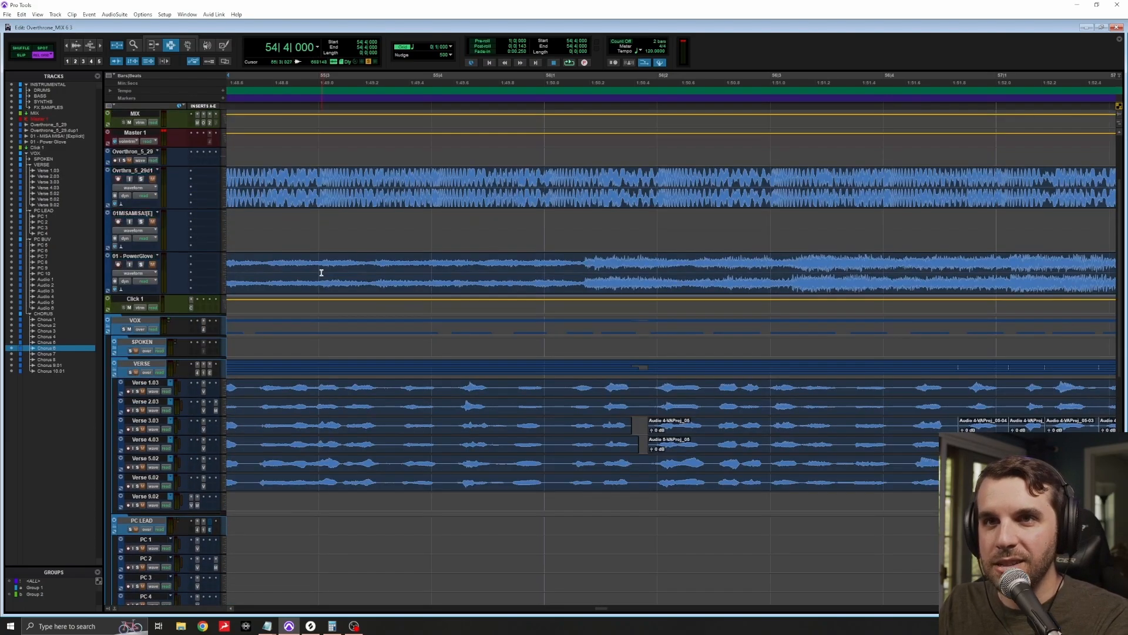
{"action": "scroll", "coordinate": [322, 273], "scroll_direction": "up", "scroll_amount": 3}
{"action": "left_click", "coordinate": [318, 304]}
{"action": "key", "text": "alt+a"}
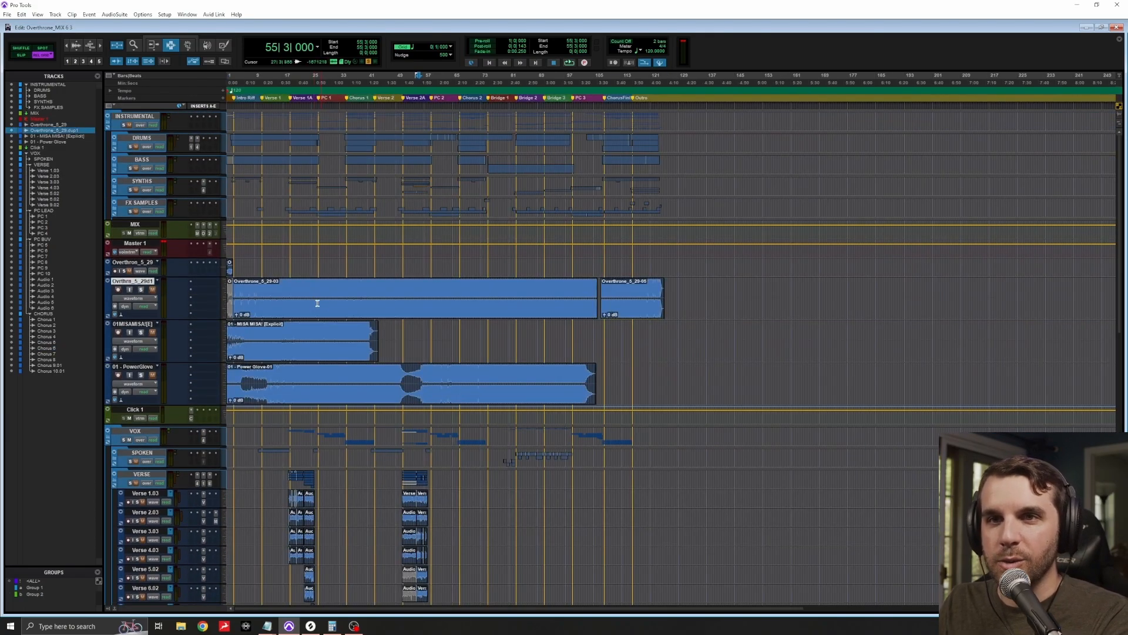
{"action": "left_click", "coordinate": [237, 296]}
{"action": "double_click", "coordinate": [582, 298]}
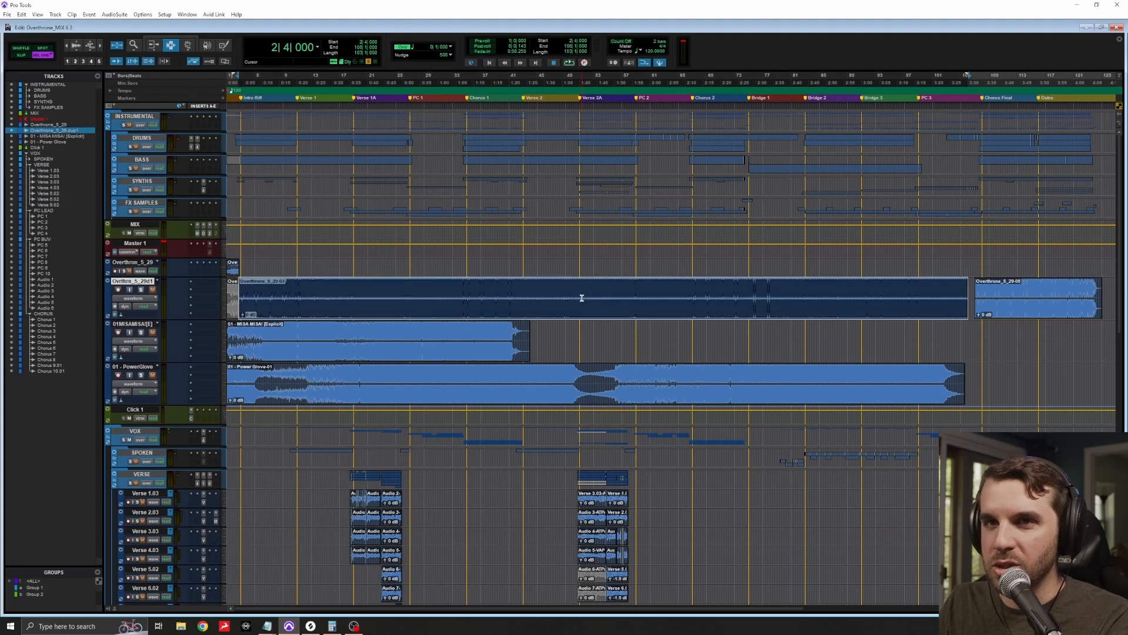
Step: Select the MISA MISA! clip, highlight a passage of the Power Glove clip from 13|2|000, and place the playback position at 22|3|000
{"action": "left_click", "coordinate": [385, 330]}
{"action": "double_click", "coordinate": [258, 334]}
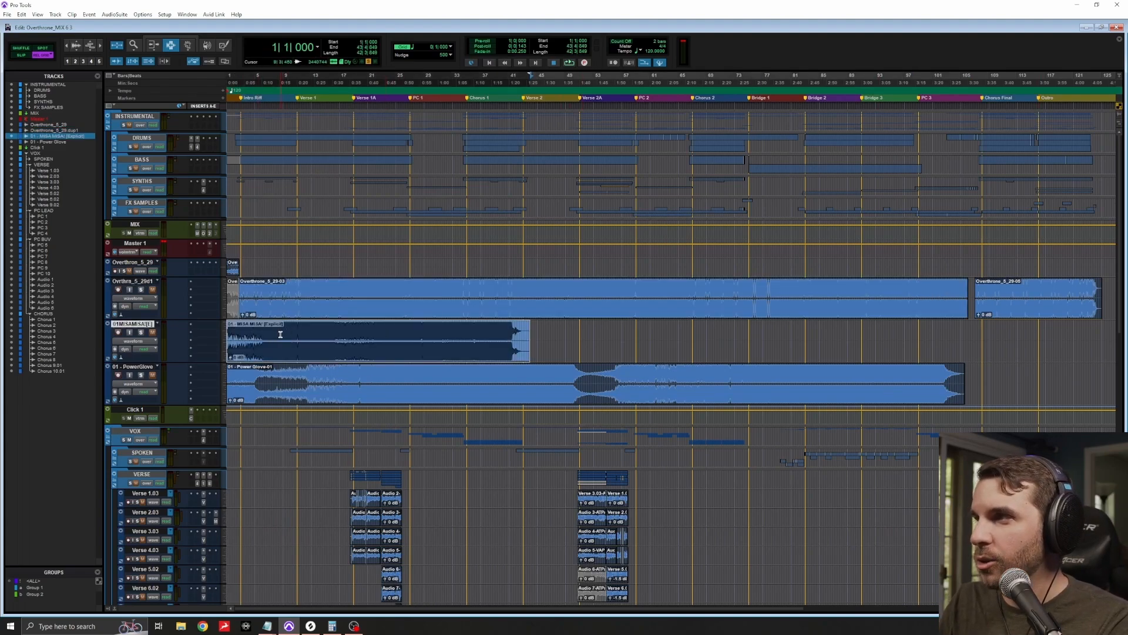
{"action": "left_click", "coordinate": [320, 395]}
{"action": "left_click_drag", "start_coordinate": [312, 393], "coordinate": [509, 389]}
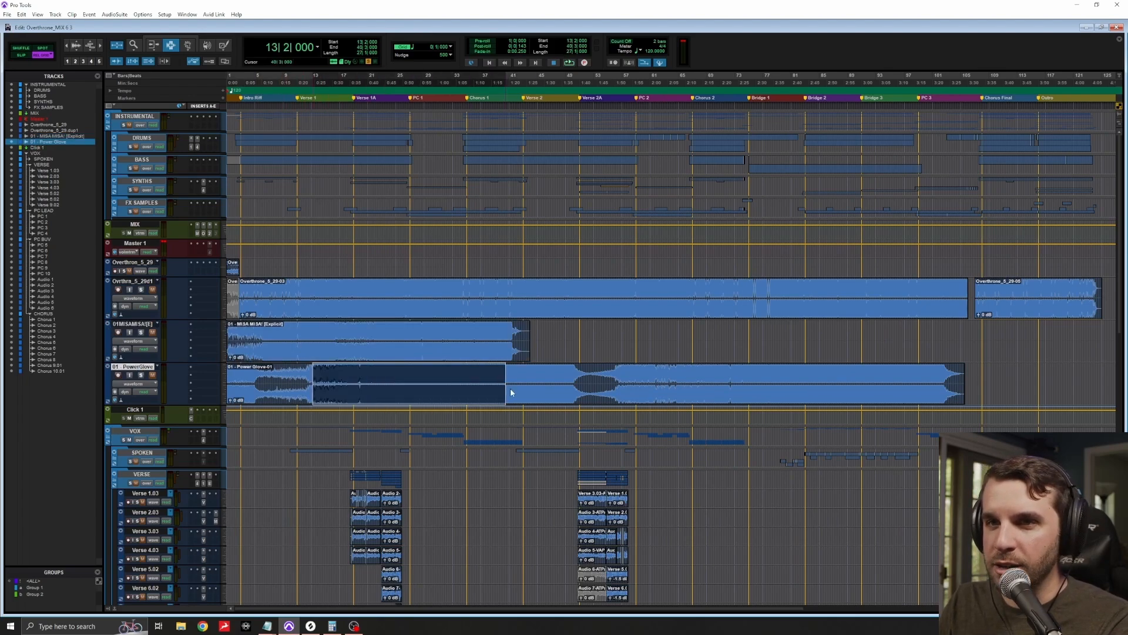
{"action": "left_click", "coordinate": [552, 389]}
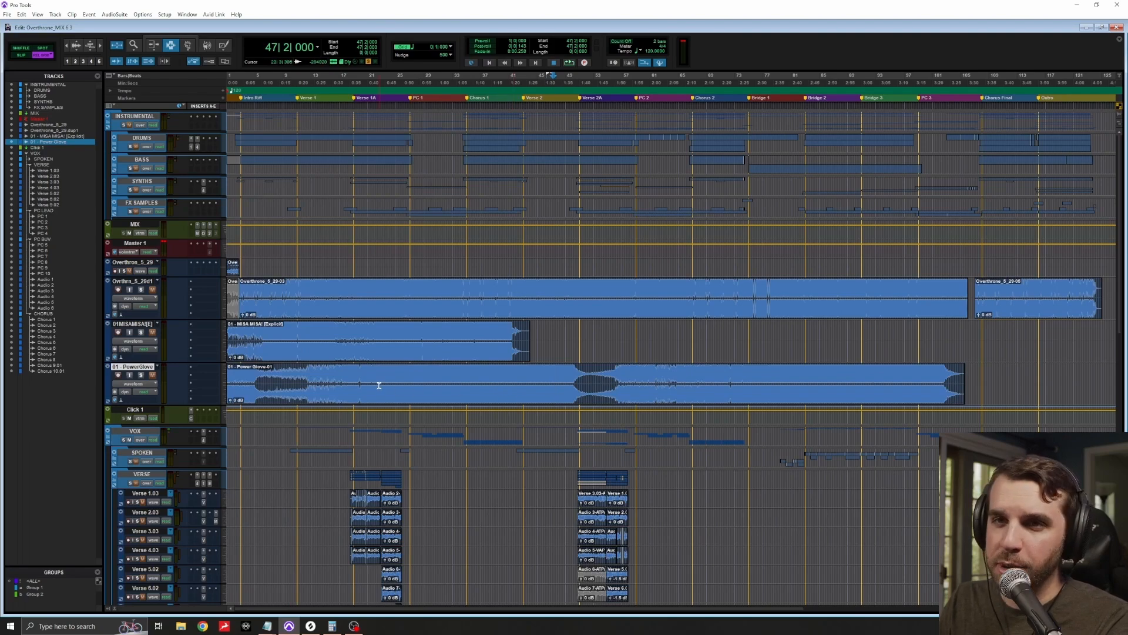
{"action": "left_click", "coordinate": [378, 388]}
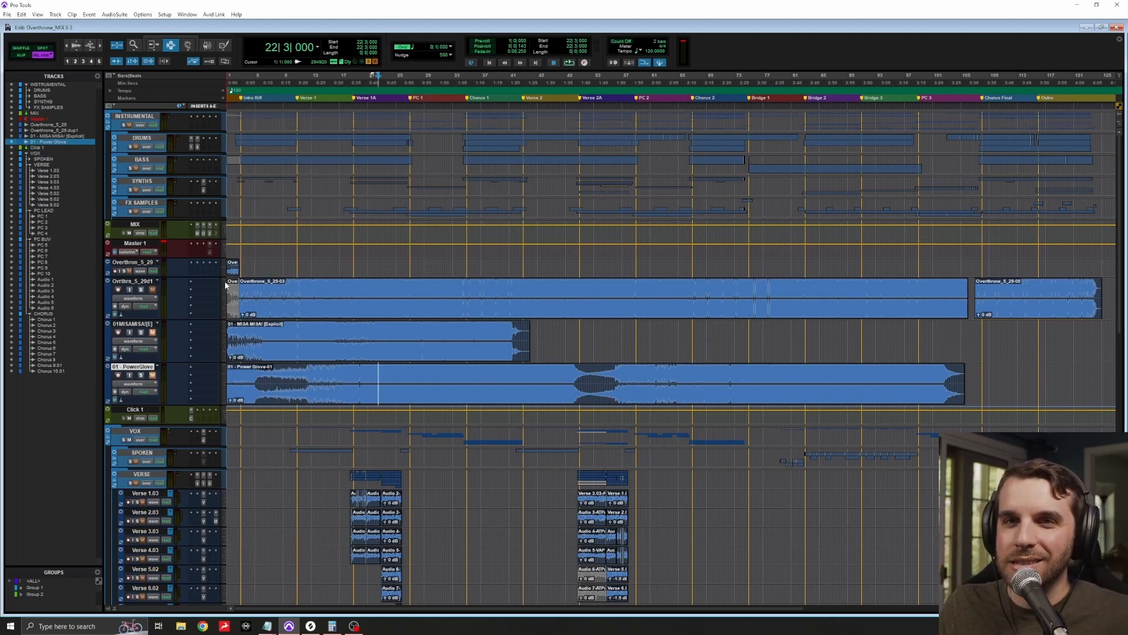
Step: Solo the Overthrone_5_29.dup1 track and place the playback position at 22|1|000 in its clip
{"action": "left_click", "coordinate": [285, 289]}
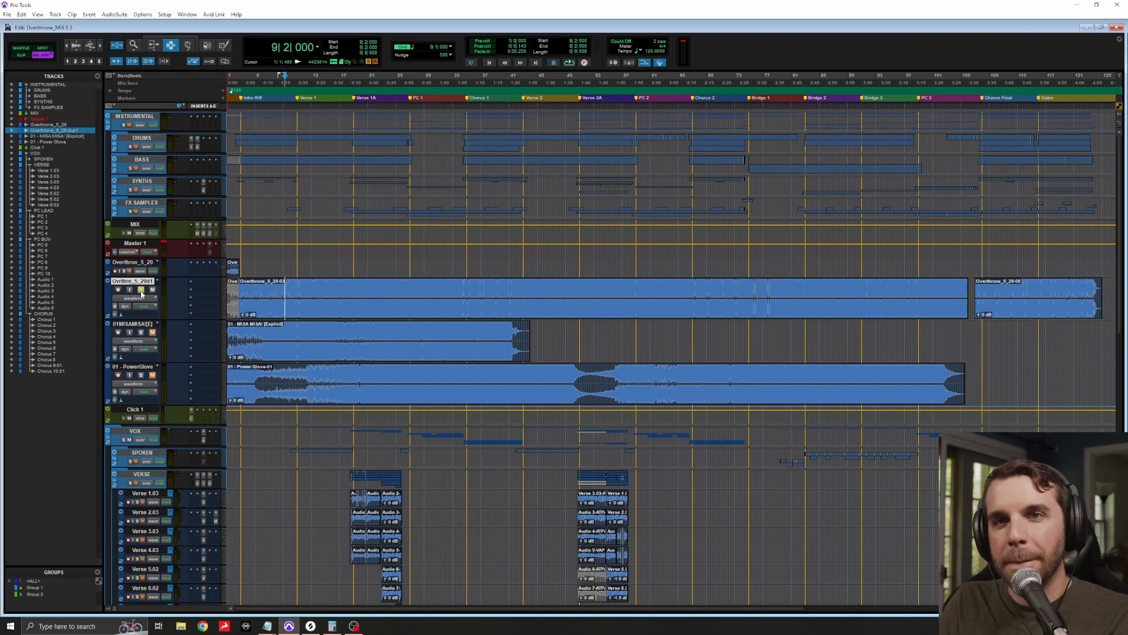
{"action": "left_click", "coordinate": [323, 294]}
{"action": "left_click", "coordinate": [295, 293]}
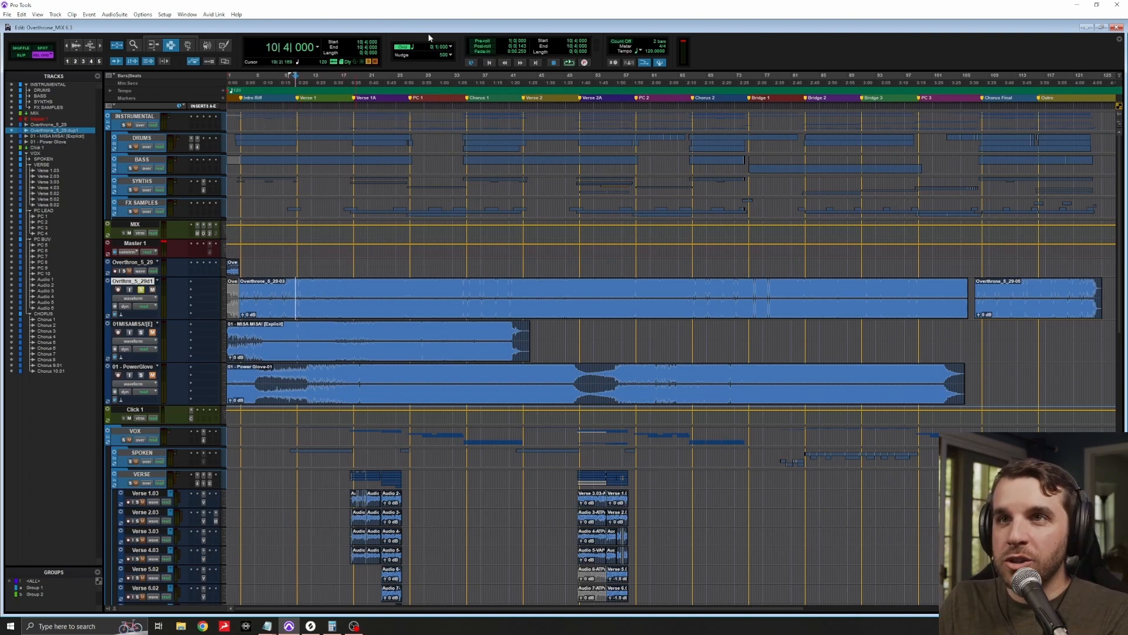
{"action": "left_click", "coordinate": [442, 46]}
{"action": "left_click", "coordinate": [455, 51]}
{"action": "left_click", "coordinate": [374, 305]}
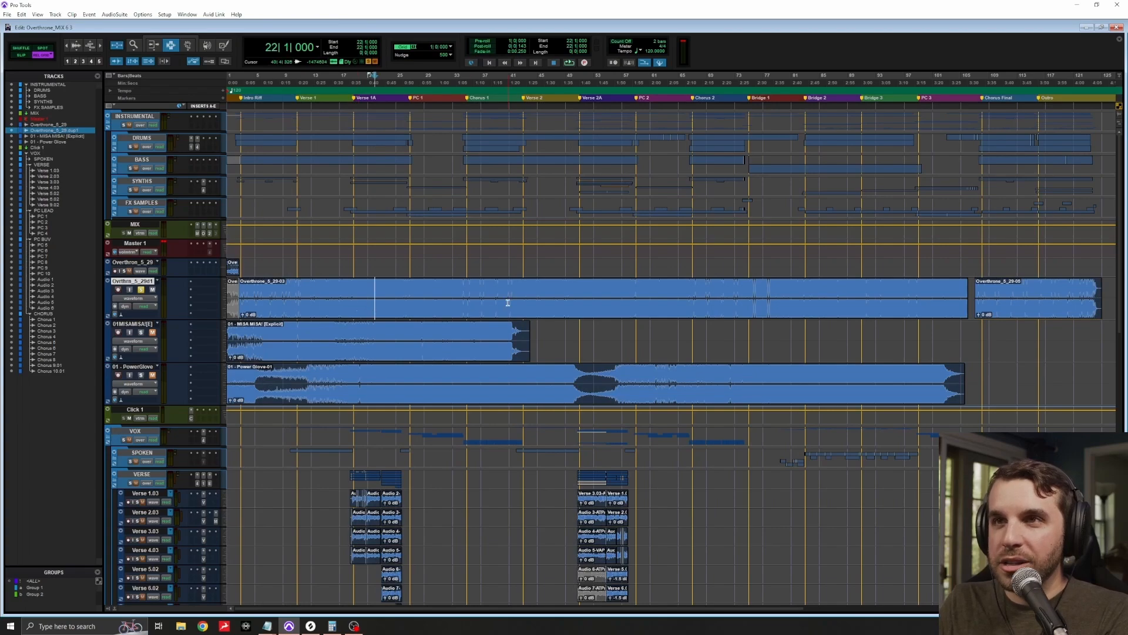
Step: Switch to Grid mode and select the Chorus 1 section from 35|1|000 to 43|1|000 on the Overthrone_5_29.dup1 track
{"action": "left_click", "coordinate": [508, 302]}
{"action": "key", "text": "t"}
{"action": "key", "text": "t"}
{"action": "key", "text": "t"}
{"action": "left_click", "coordinate": [367, 299]}
{"action": "key", "text": "F4"}
{"action": "left_click_drag", "start_coordinate": [336, 297], "coordinate": [786, 288]}
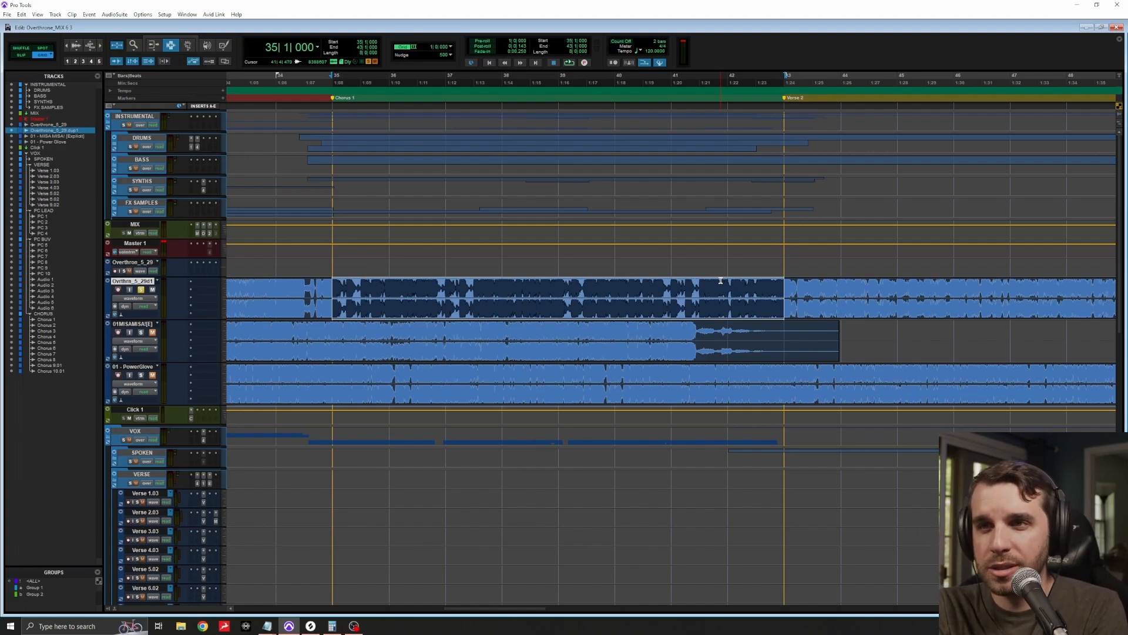
Step: Play Chorus 1 with the Overthrone_5_29.dup1 track soloed, then clear the solo and play the same section of the full mix
{"action": "key", "text": "space"}
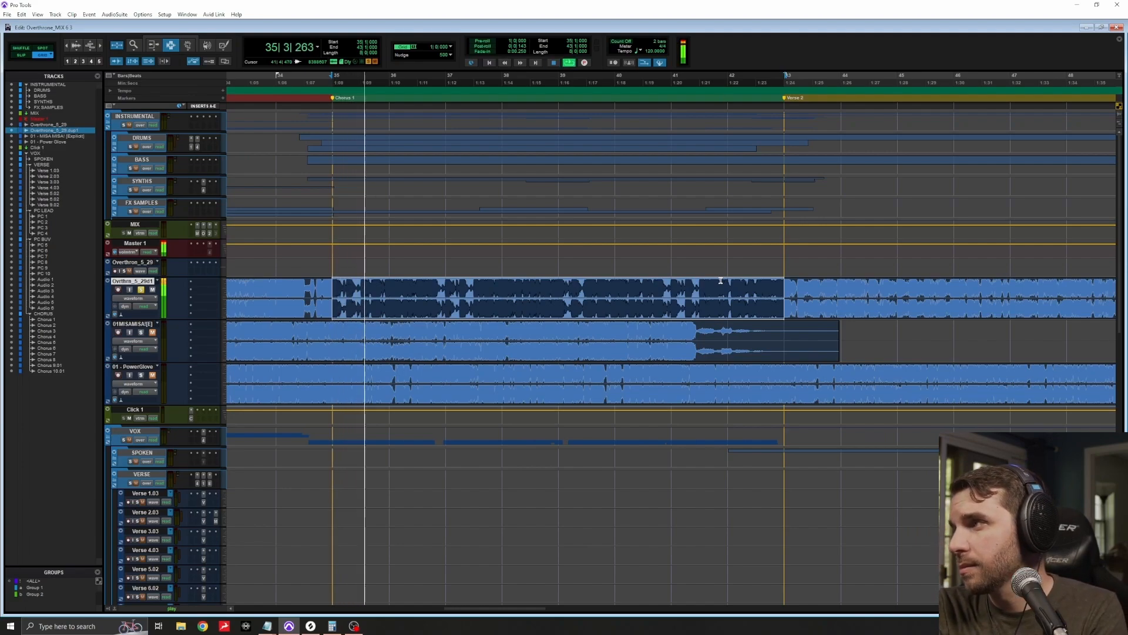
{"action": "key", "text": "space"}
{"action": "left_click", "coordinate": [141, 290]}
{"action": "key", "text": "space"}
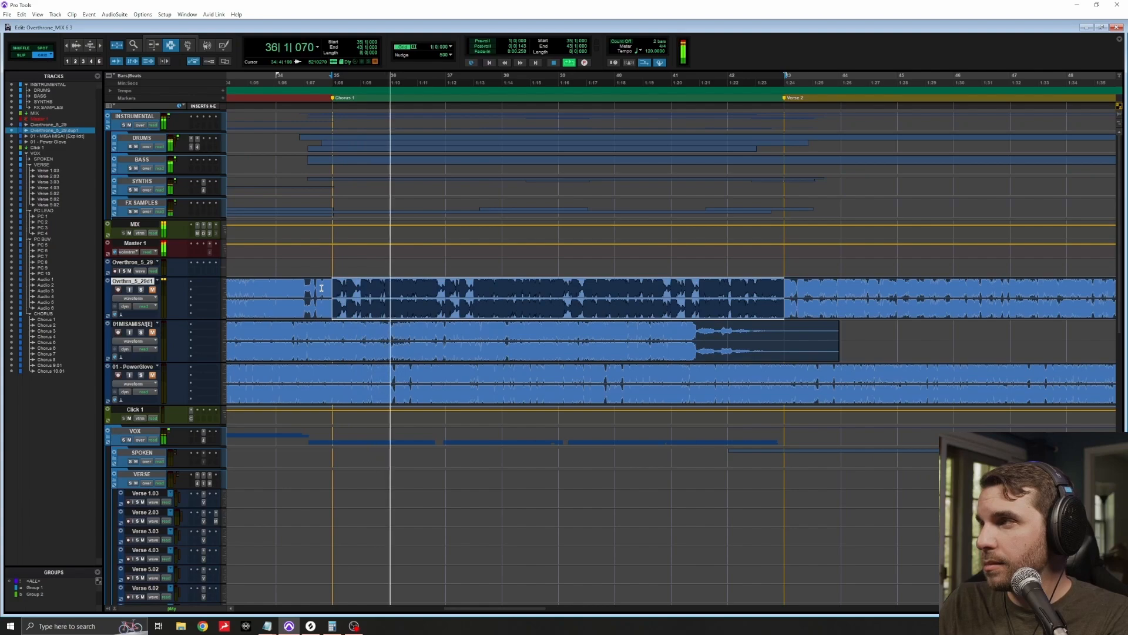
{"action": "key", "text": "space"}
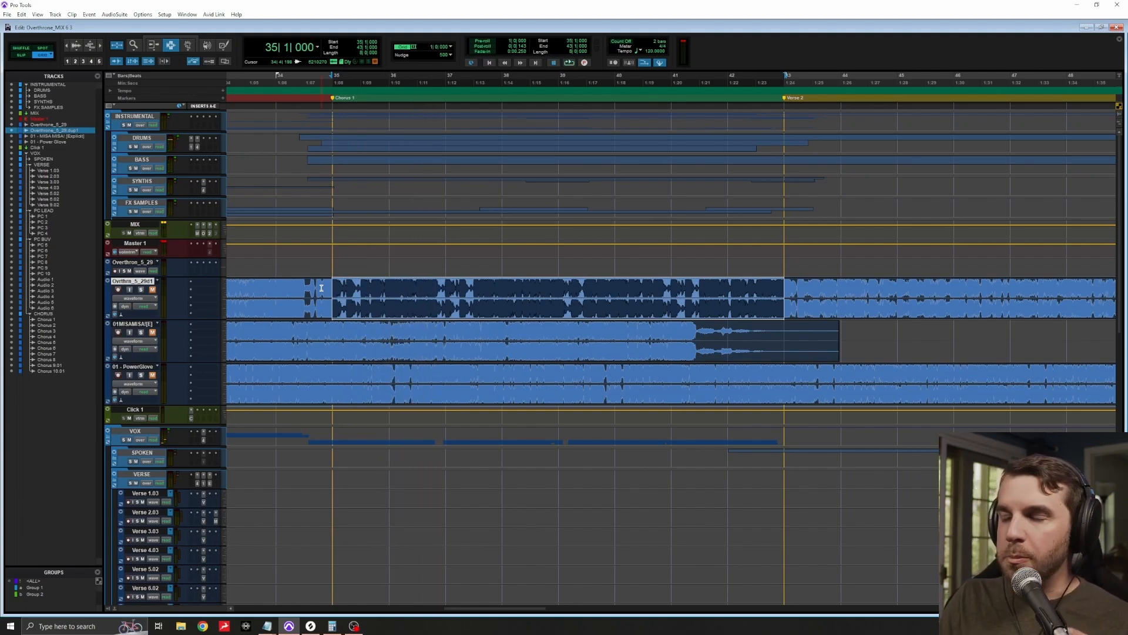
Step: Play Chorus 1 again, alternating the full mix with the soloed Overthrone_5_29.dup1 track, then clear its solo and mute it
{"action": "left_click", "coordinate": [141, 290]}
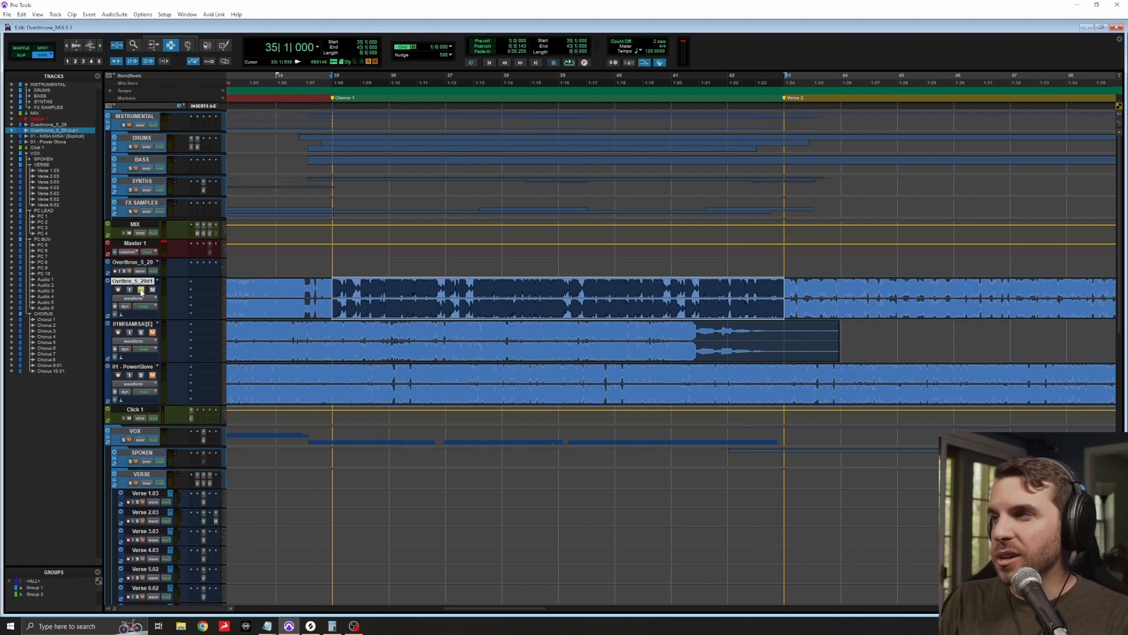
{"action": "key", "text": "space"}
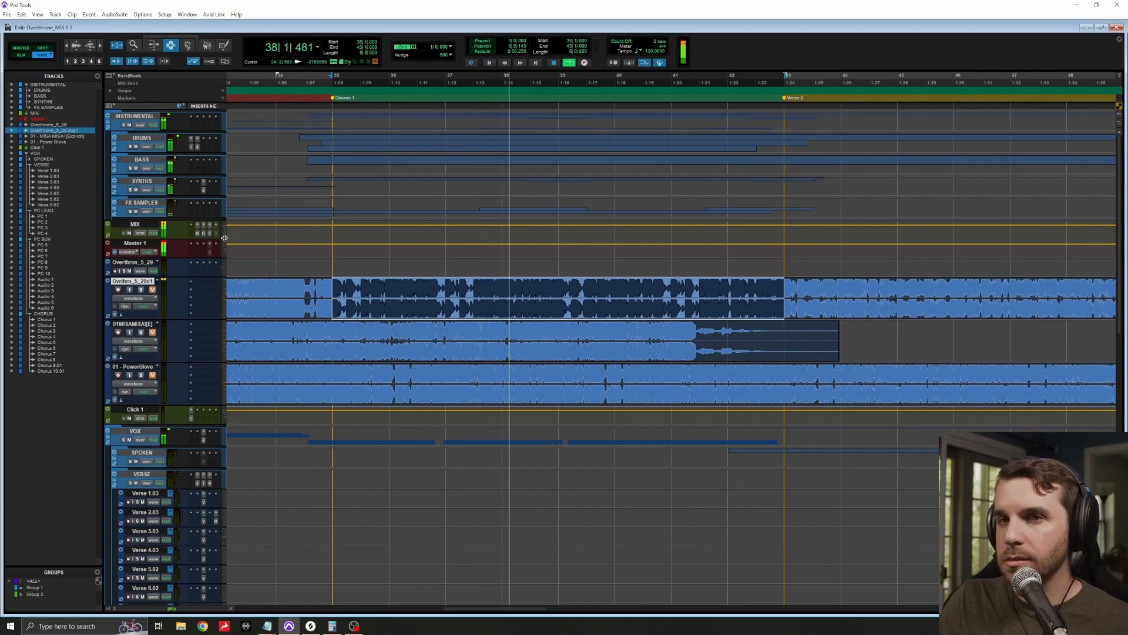
{"action": "left_click", "coordinate": [140, 290]}
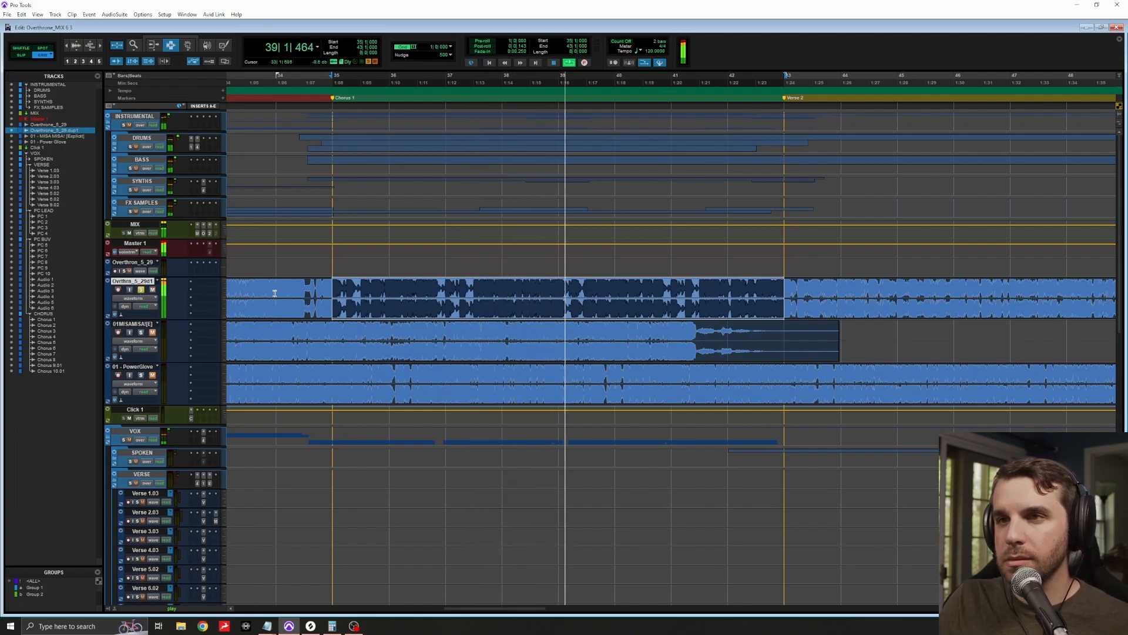
{"action": "key", "text": "space"}
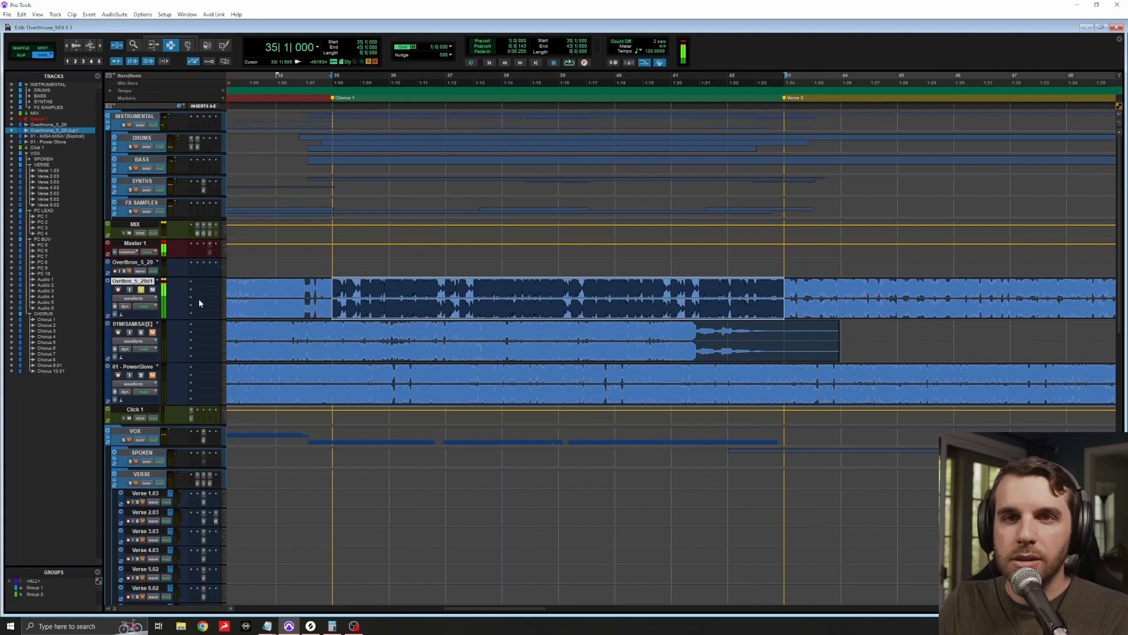
{"action": "left_click", "coordinate": [140, 290]}
{"action": "left_click", "coordinate": [152, 290]}
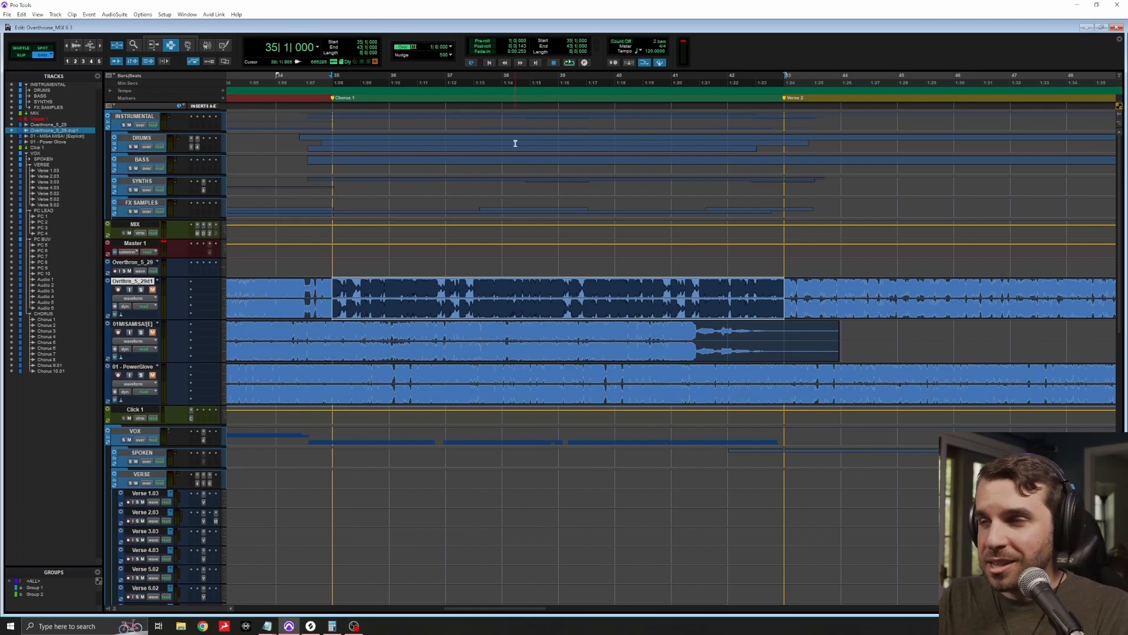
Step: Enlarge the MIX and Master 1 tracks to show their inserts, and place the playback position at 36|1|000 on Overthrone_5_29.dup1
{"action": "left_click", "coordinate": [152, 228]}
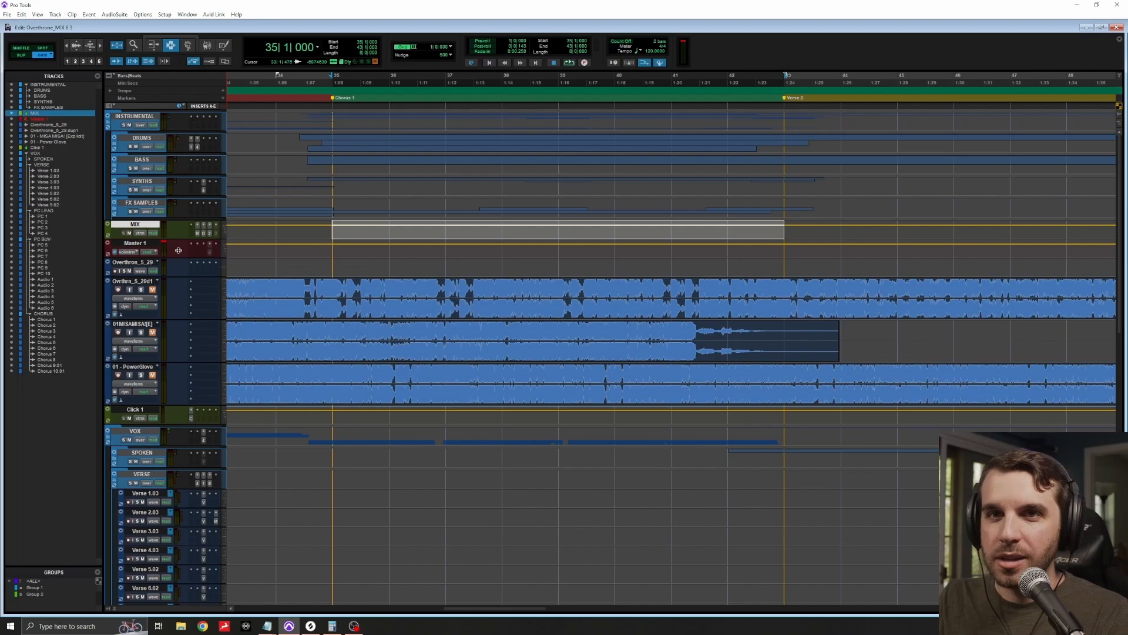
{"action": "left_click_drag", "start_coordinate": [176, 238], "coordinate": [191, 339]}
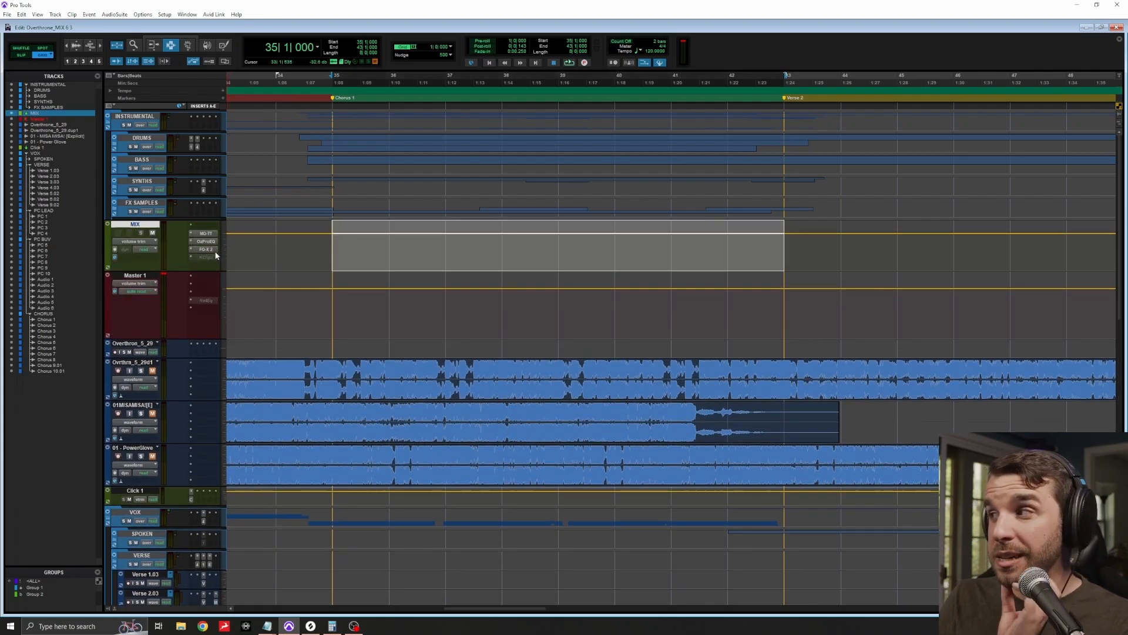
{"action": "left_click", "coordinate": [137, 362]}
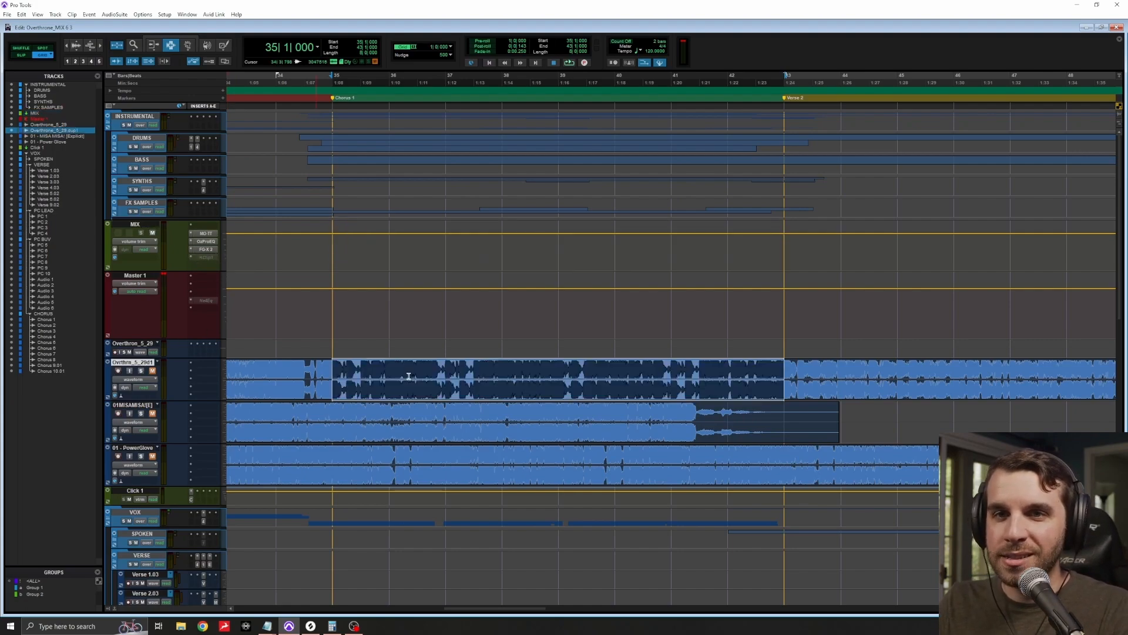
{"action": "left_click", "coordinate": [420, 391]}
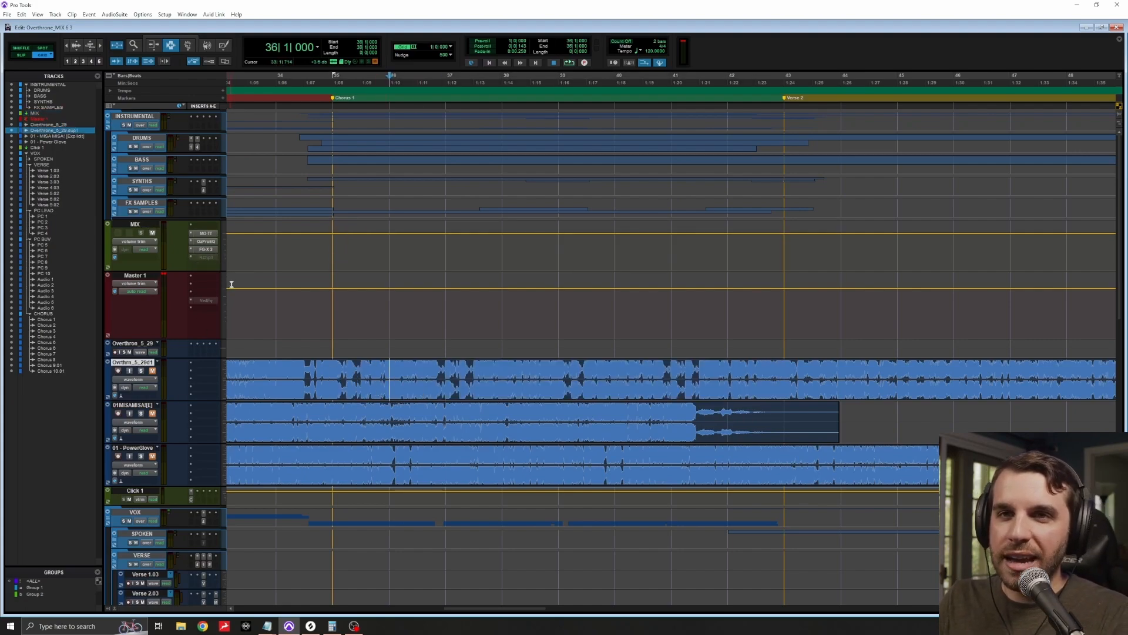
Step: Unmute and solo the Overthrone_5_29.dup1 track, reselect Chorus 1 from 35|1|000 to 43|1|000, and play it
{"action": "left_click", "coordinate": [152, 371]}
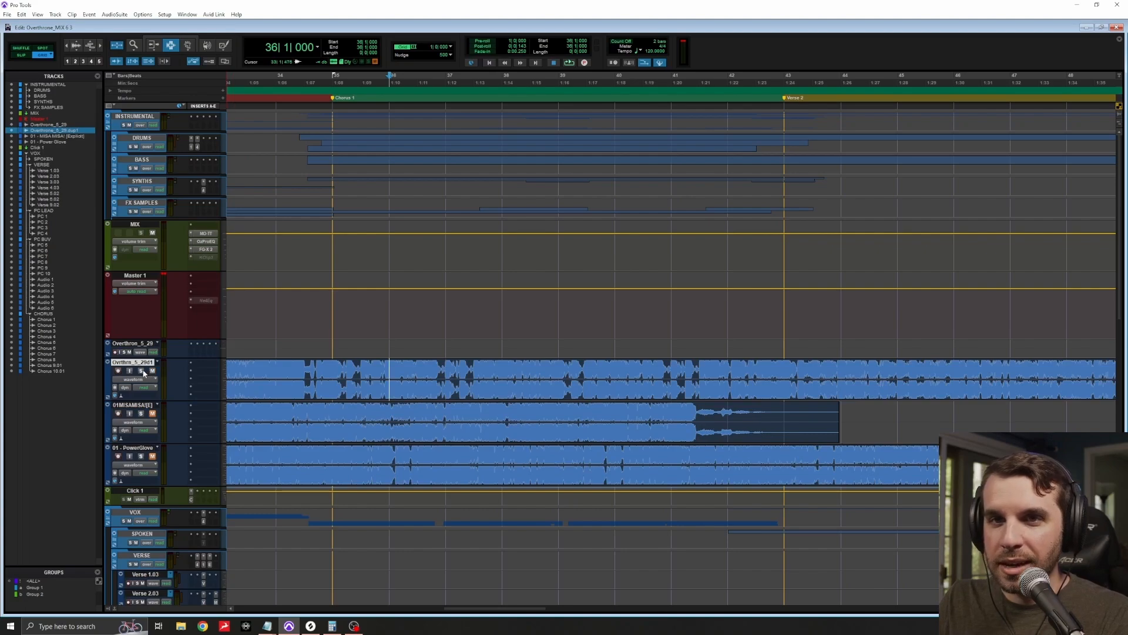
{"action": "left_click", "coordinate": [141, 371]}
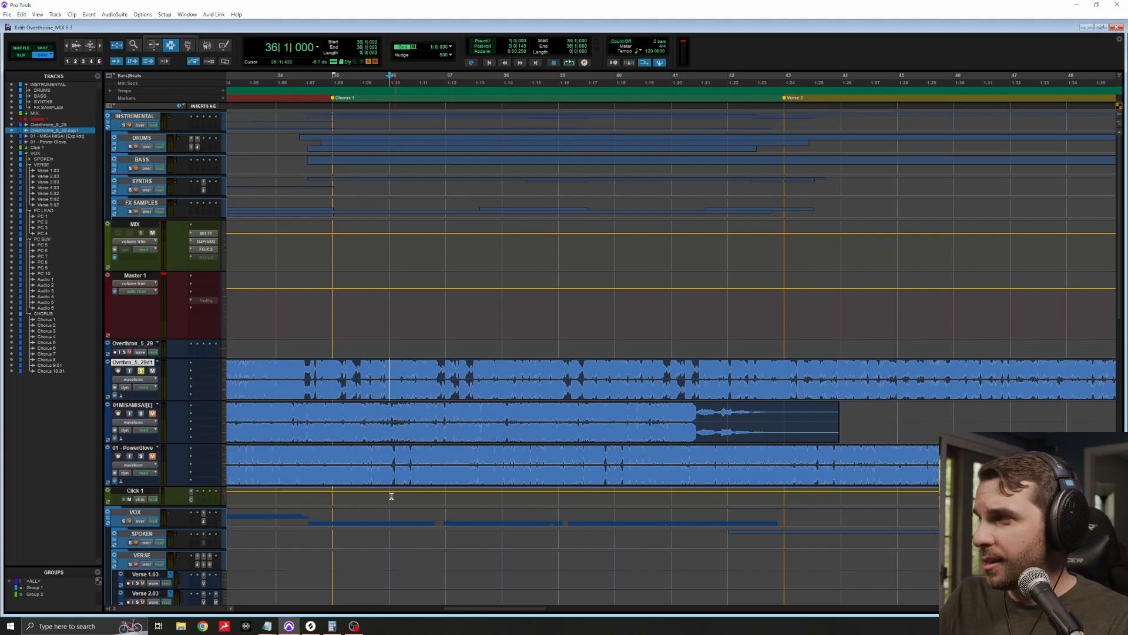
{"action": "left_click_drag", "start_coordinate": [362, 383], "coordinate": [766, 370]}
{"action": "key", "text": "space"}
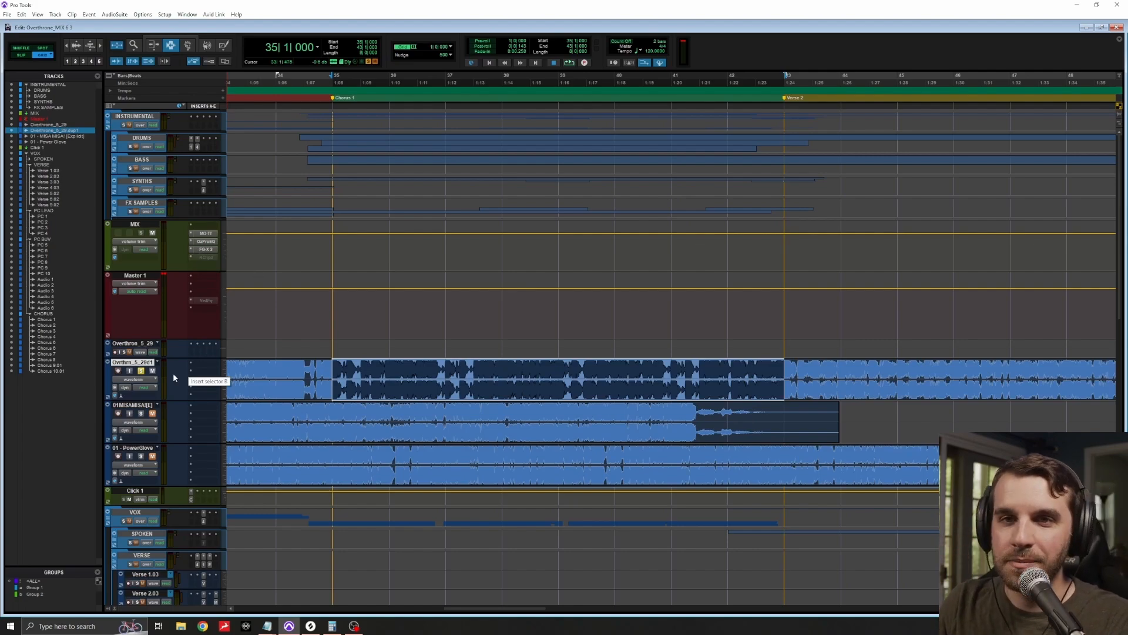
Step: Open the Mix window, select the Overthrone_5_29.dup1, MISA MISA! and Power Glove channels, and mute Overthrone_5_29.dup1
{"action": "key", "text": "ctrl+equal"}
{"action": "left_click", "coordinate": [323, 457]}
{"action": "left_click", "coordinate": [418, 456], "text": "shift"}
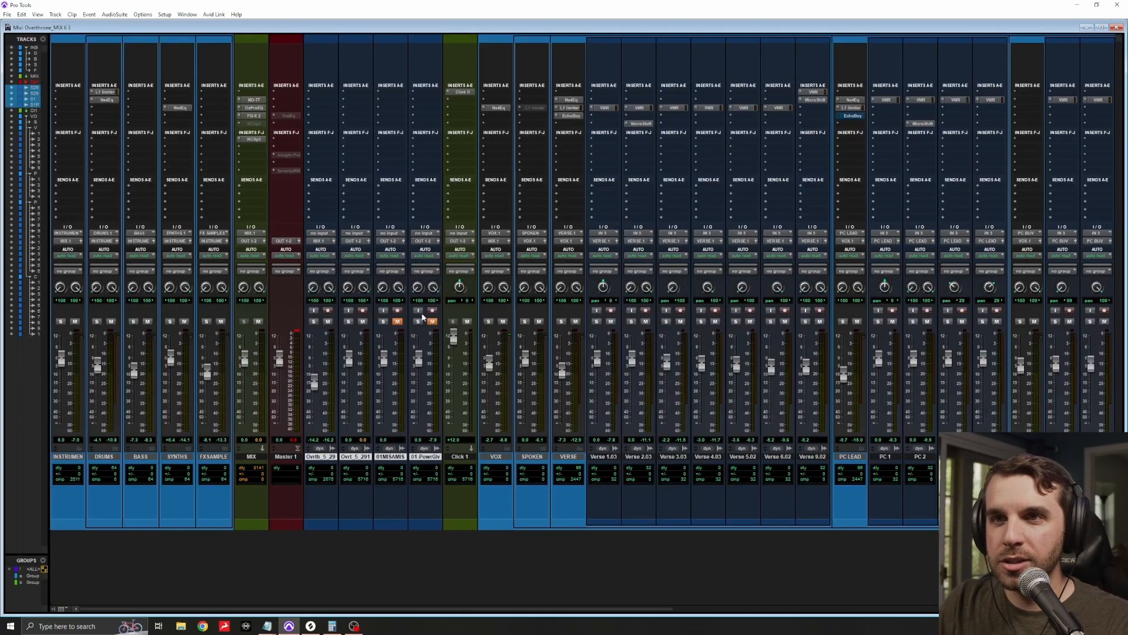
{"action": "left_click", "coordinate": [327, 458], "text": "ctrl"}
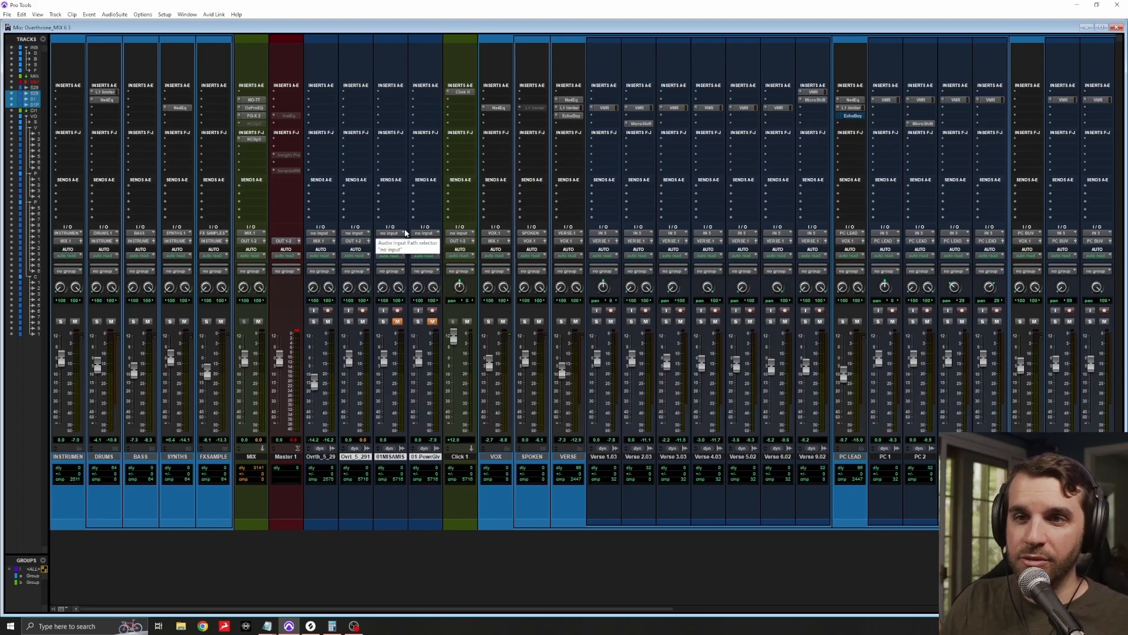
{"action": "left_click", "coordinate": [363, 322]}
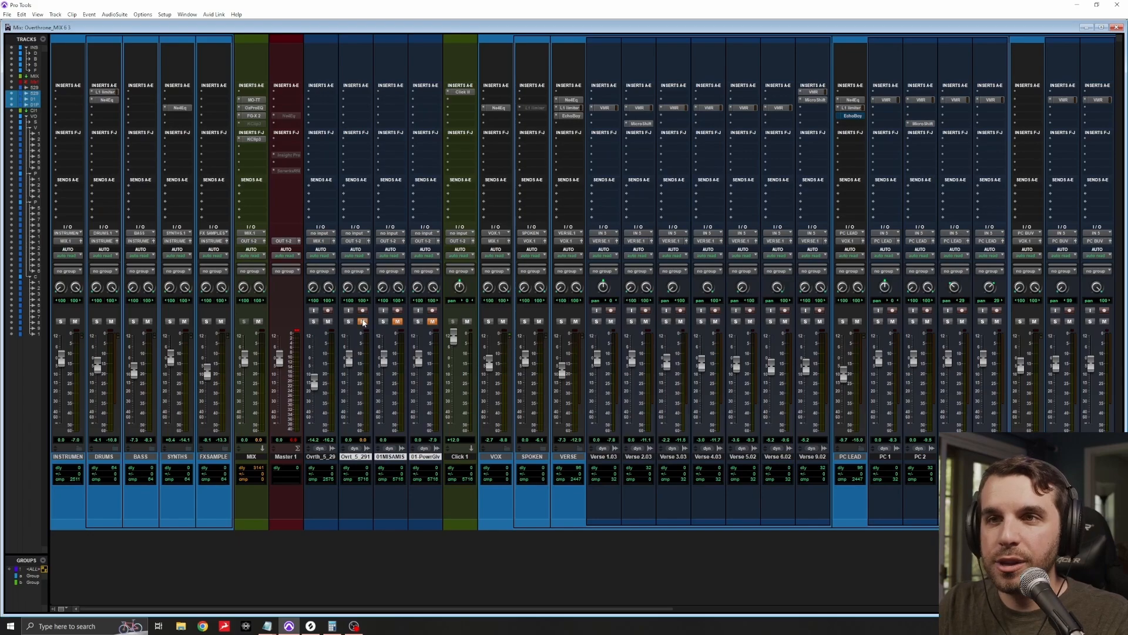
Step: Collapse the INSTRUMENT and VOX folders in the Mix window, select the VOX channel, and finish with the MIX channel selected
{"action": "left_click", "coordinate": [506, 458]}
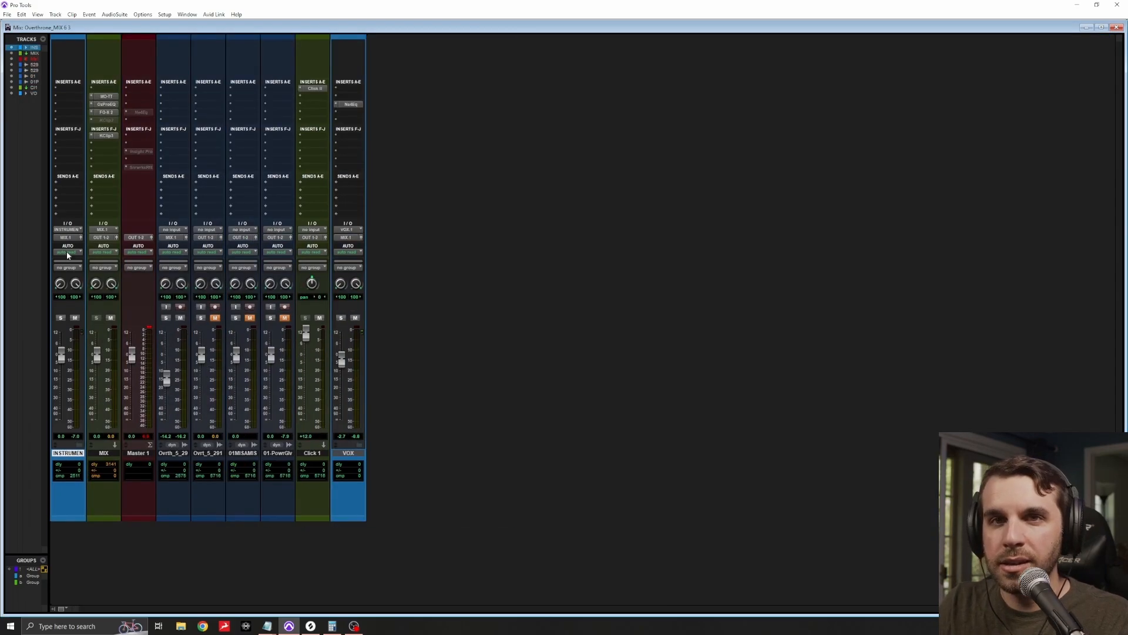
{"action": "left_click", "coordinate": [342, 454]}
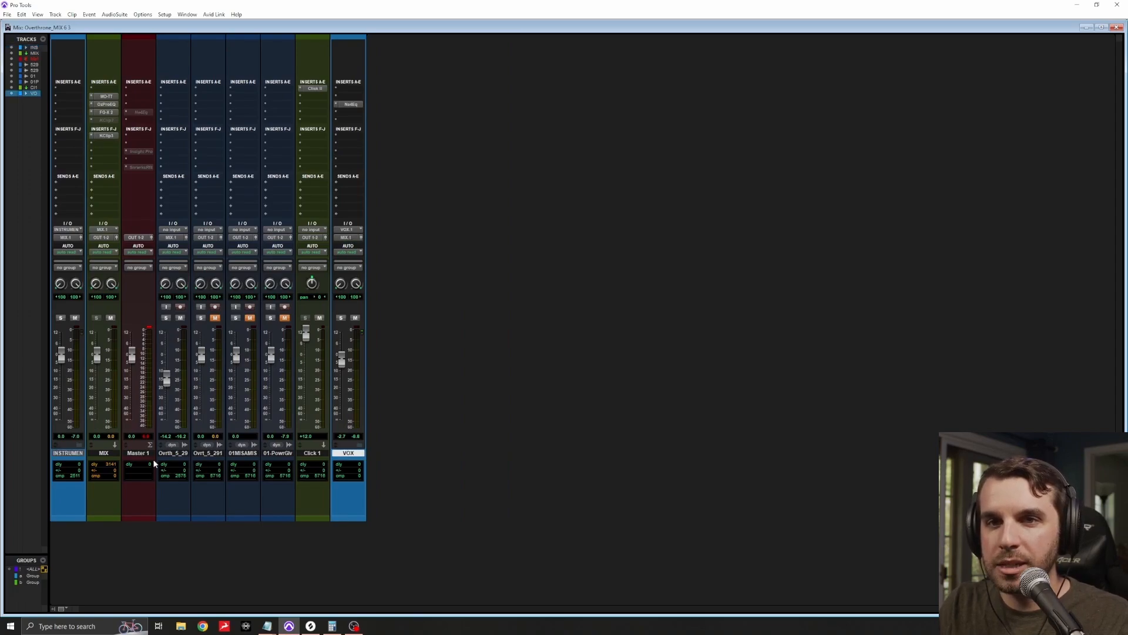
{"action": "left_click", "coordinate": [104, 455]}
Step: Play the INSTRUMENT folder soloed, switch the solo to the VOX folder, and stop playback with the VOX solo cleared
{"action": "left_click", "coordinate": [60, 318]}
{"action": "key", "text": "space"}
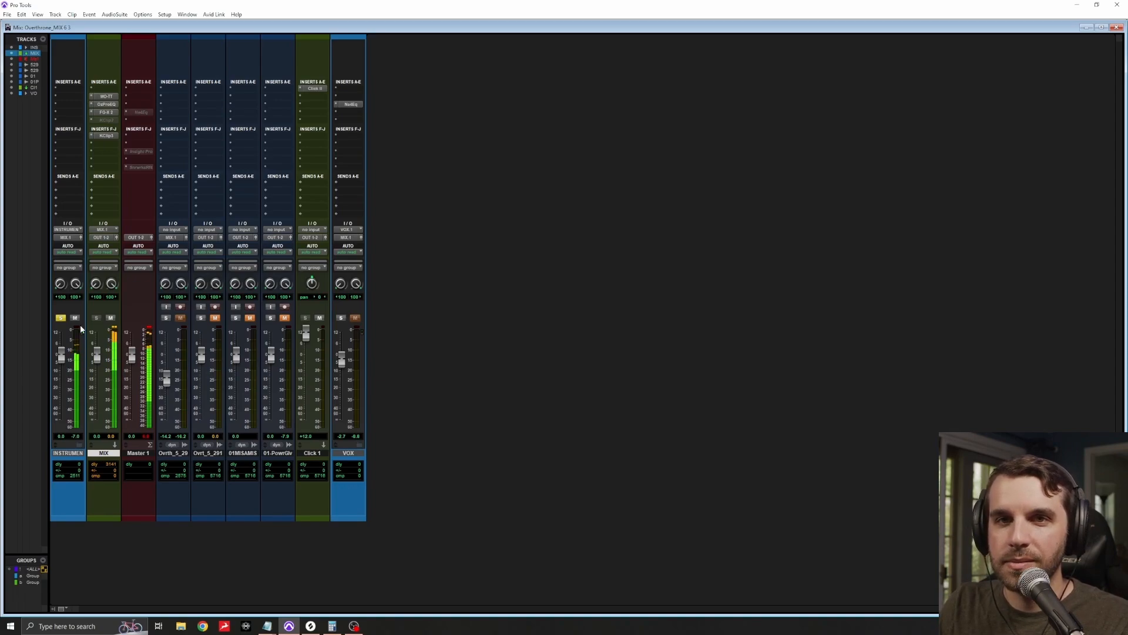
{"action": "left_click", "coordinate": [64, 318]}
{"action": "left_click", "coordinate": [341, 317]}
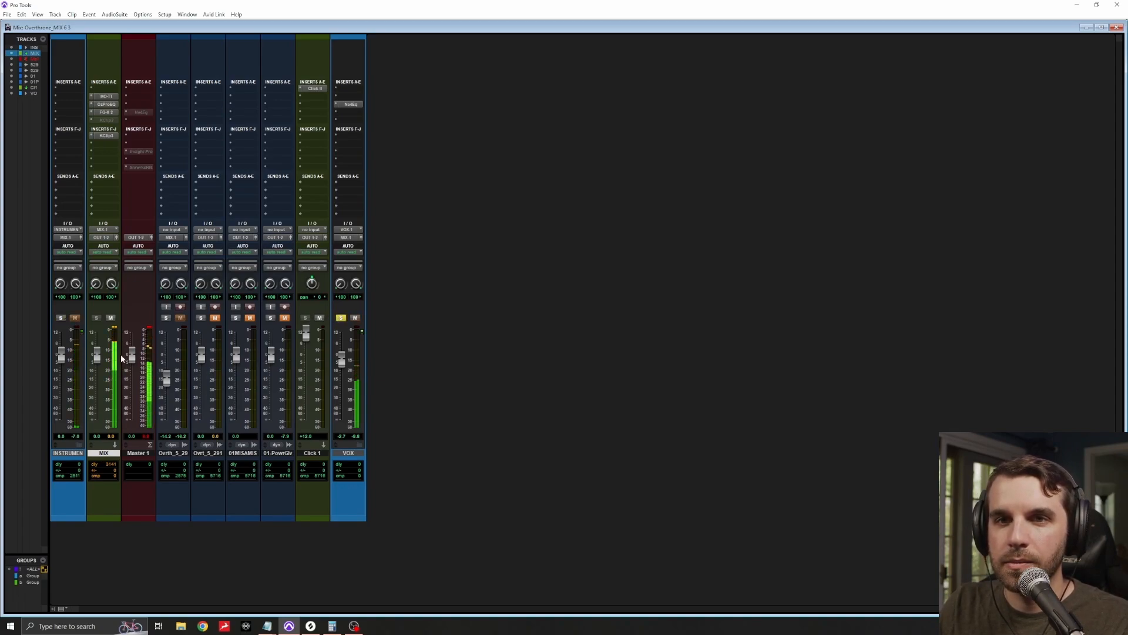
{"action": "key", "text": "space"}
{"action": "left_click", "coordinate": [341, 318]}
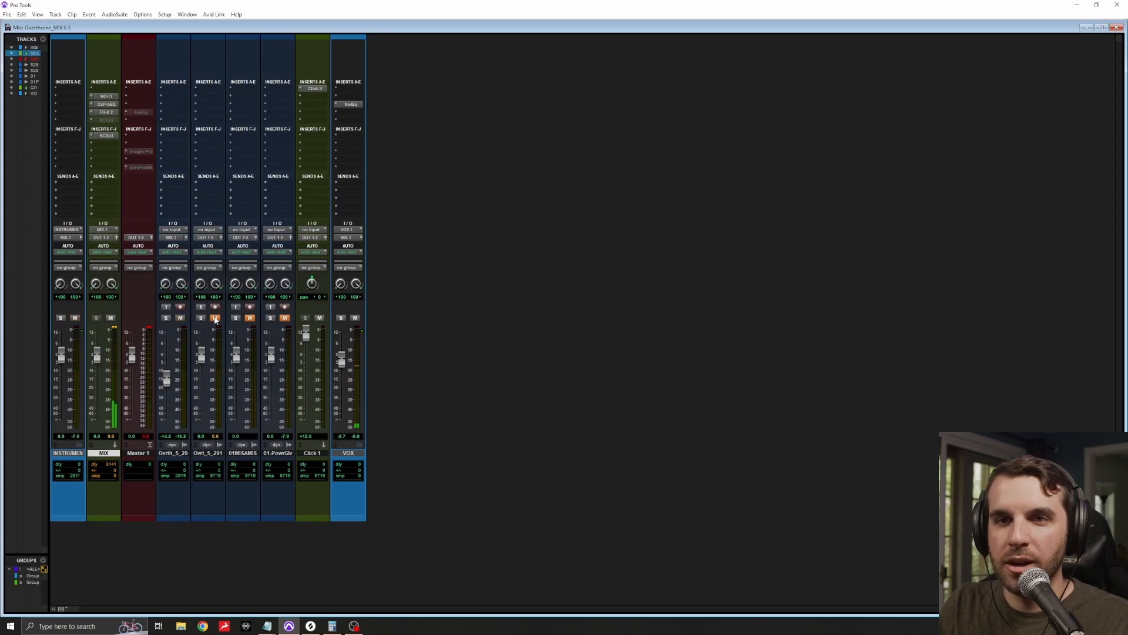
Step: Unmute and solo the Overthrone_5_29.dup1 channel, play it briefly, stop playback and clear its solo
{"action": "left_click", "coordinate": [215, 318]}
{"action": "left_click", "coordinate": [202, 318]}
{"action": "key", "text": "space"}
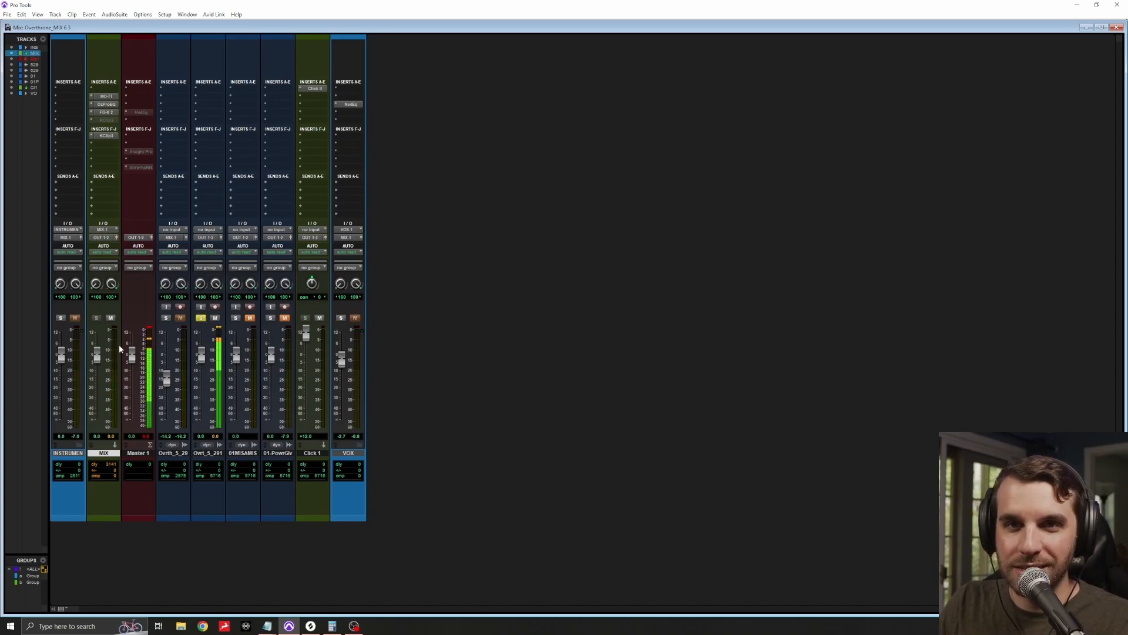
{"action": "key", "text": "space"}
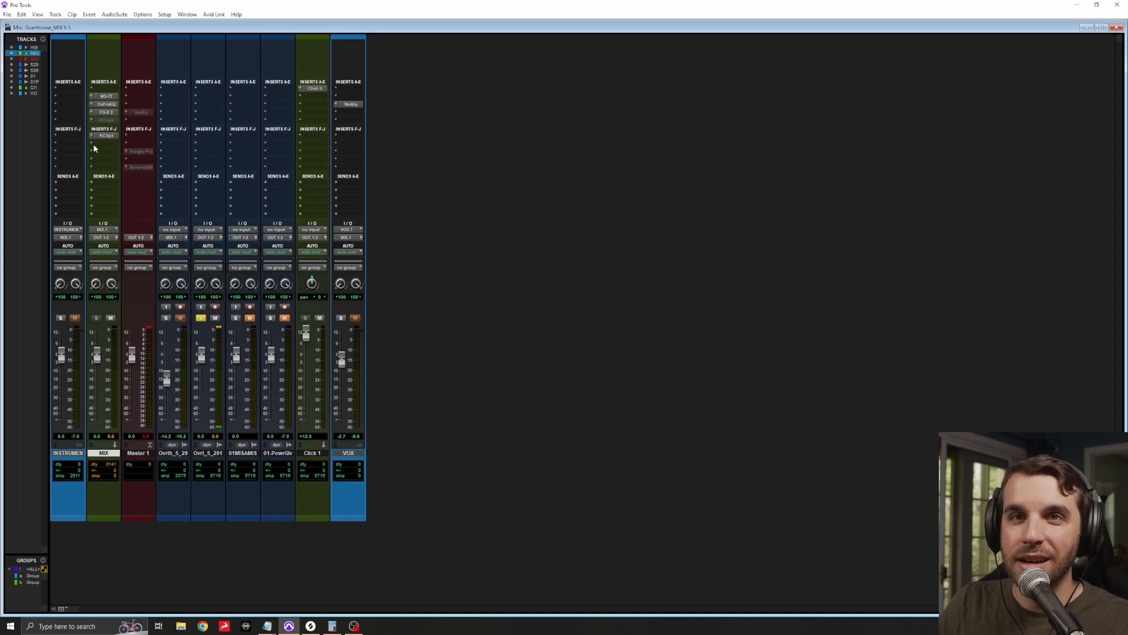
{"action": "left_click", "coordinate": [201, 318]}
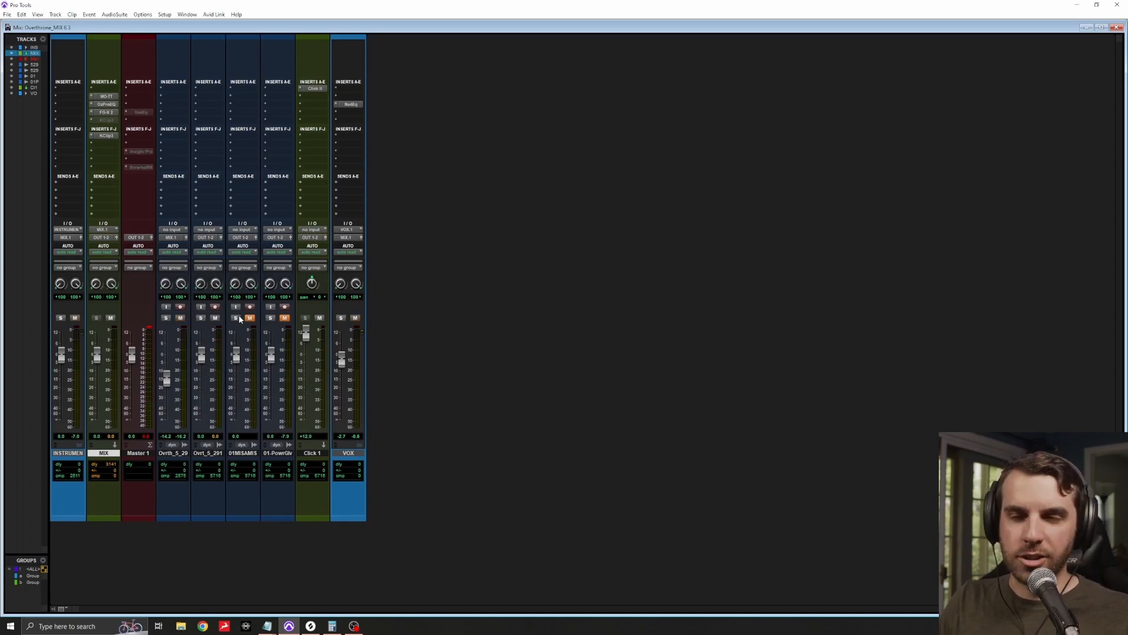